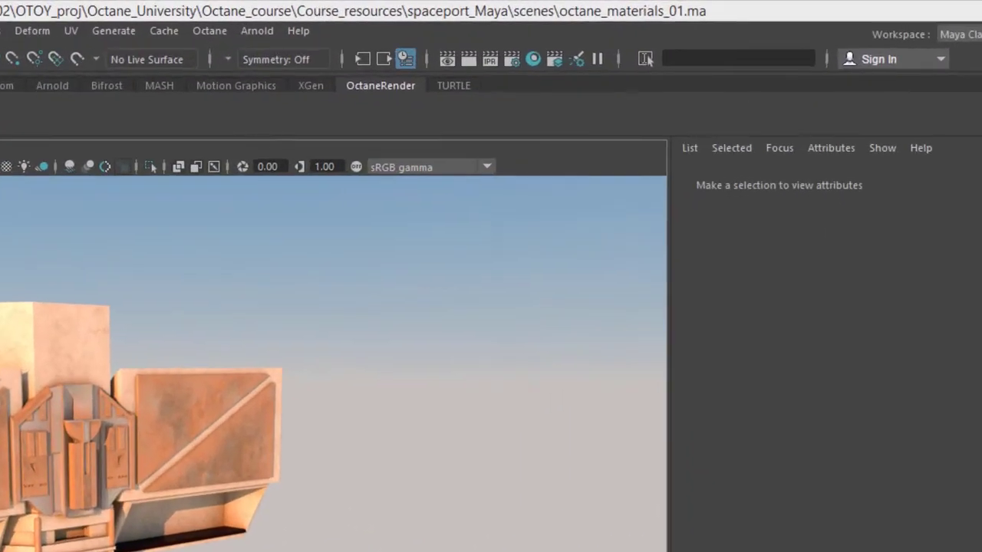
Step: Assign a new Octane Mix Material to all six meshes in the big_bar_machine group
left_click_drag(500, 368, 449, 368, "alt")
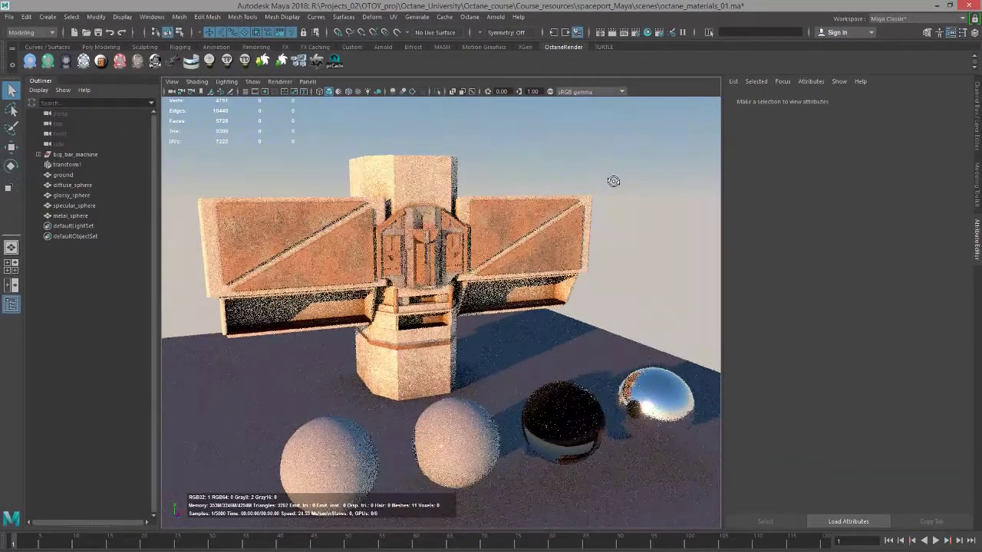
scroll(609, 175, "up", 4)
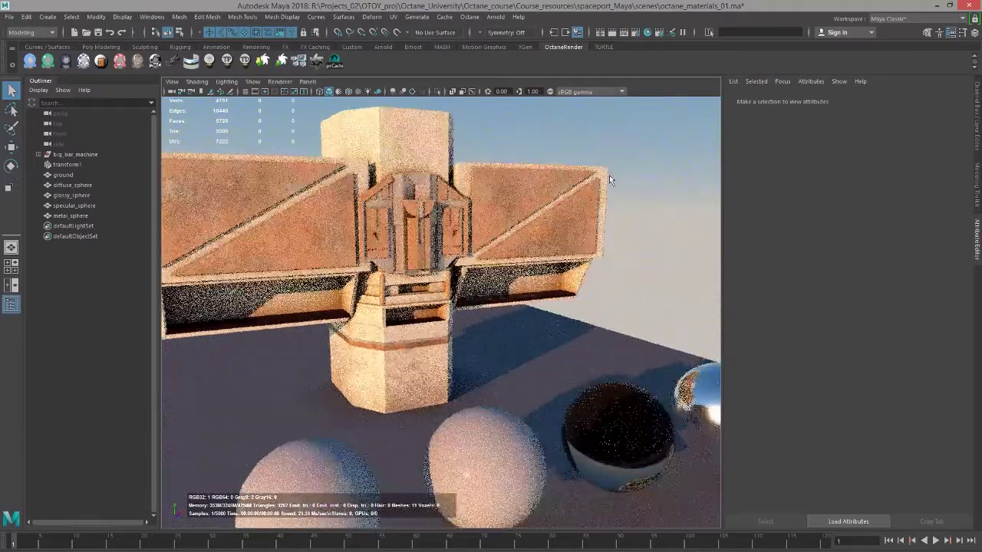
middle_click_drag(509, 280, 508, 269, "alt")
middle_click_drag(485, 215, 553, 267, "alt")
scroll(541, 260, "up", 1)
left_click_drag(516, 248, 546, 251, "alt")
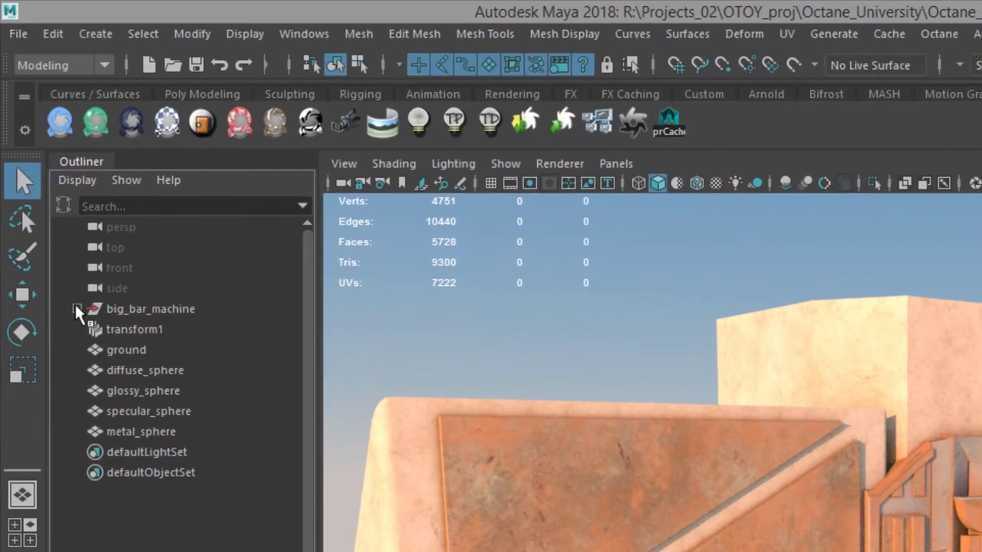
left_click(38, 155)
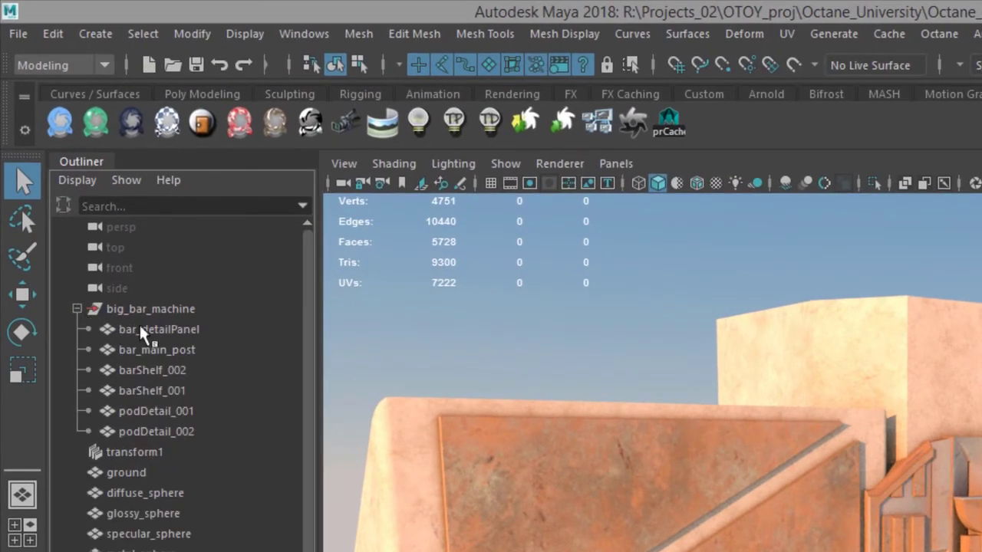
left_click(139, 327)
left_click(175, 431, "shift")
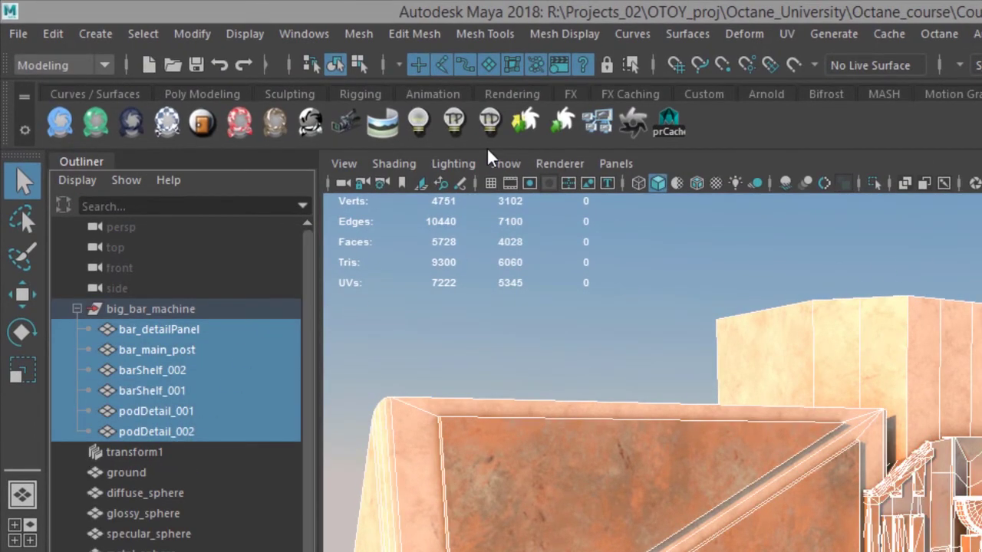
left_click(171, 128)
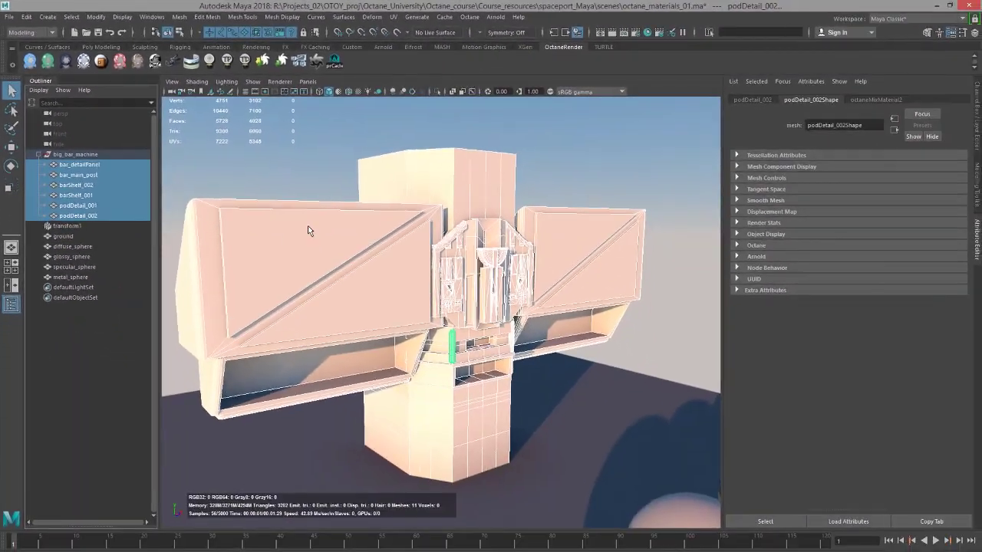
Step: Select the bar_main_post mesh and examine the Amount setting of its assigned mix material
left_click(492, 233)
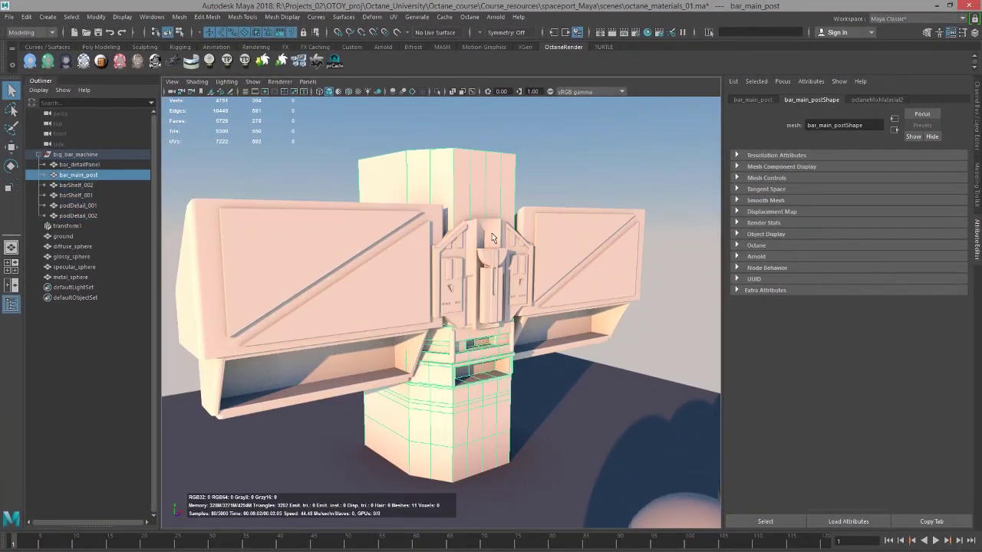
left_click(877, 101)
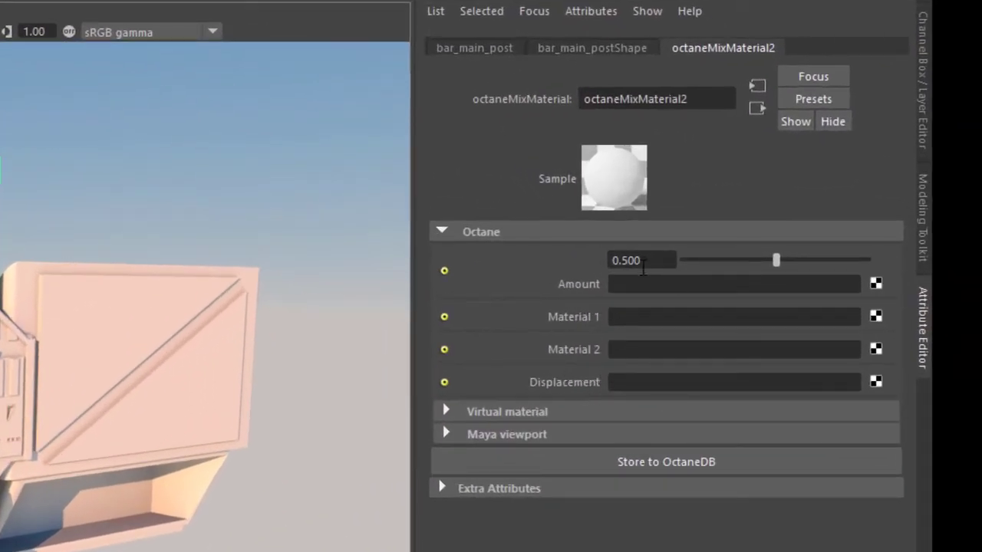
left_click(651, 261)
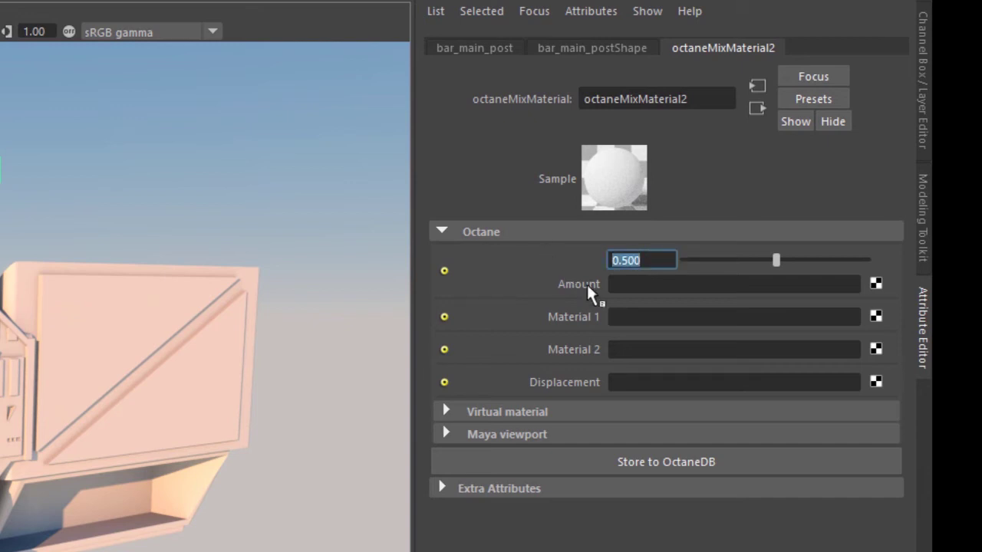
key("Tab")
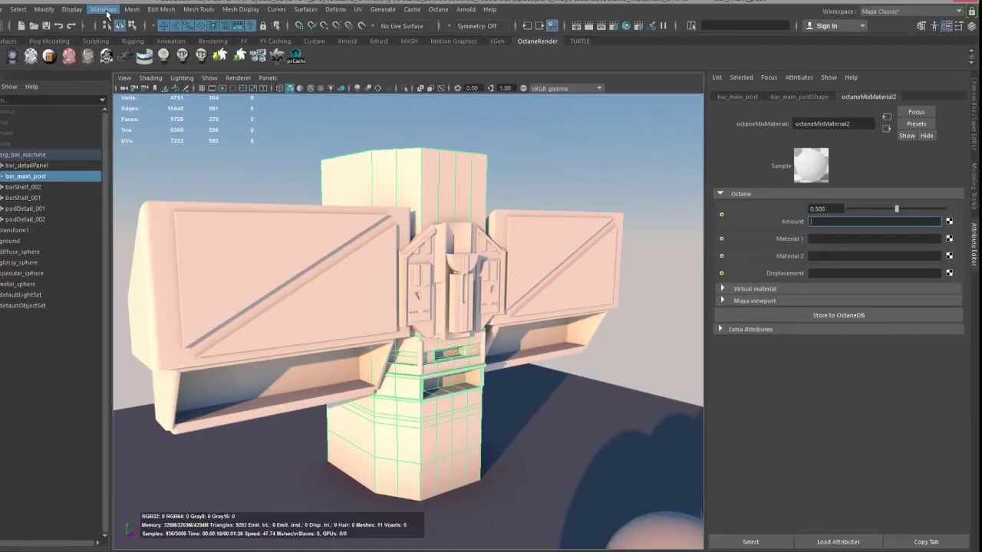
Step: Open the Hypershade and clear all nodes from its work area
left_click(152, 16)
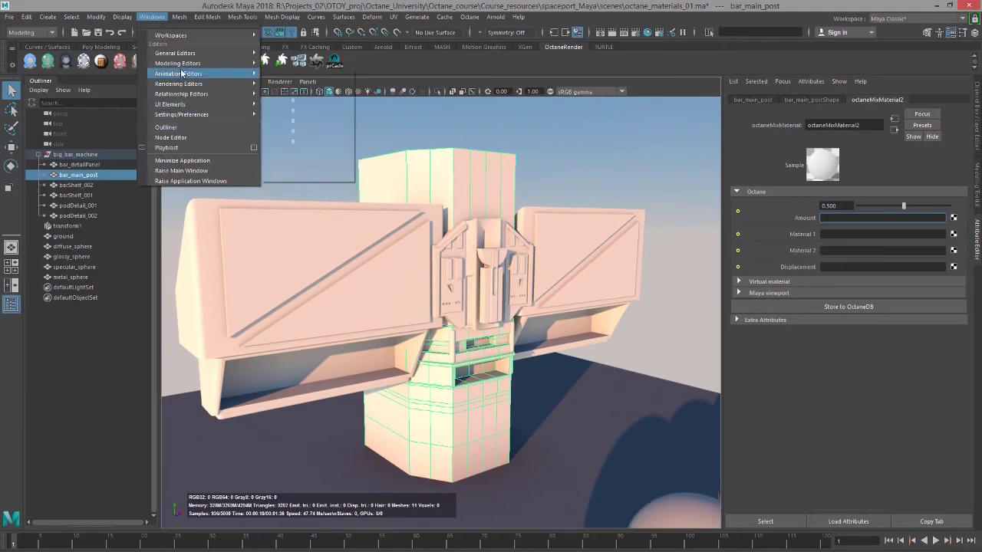
mouse_move(188, 84)
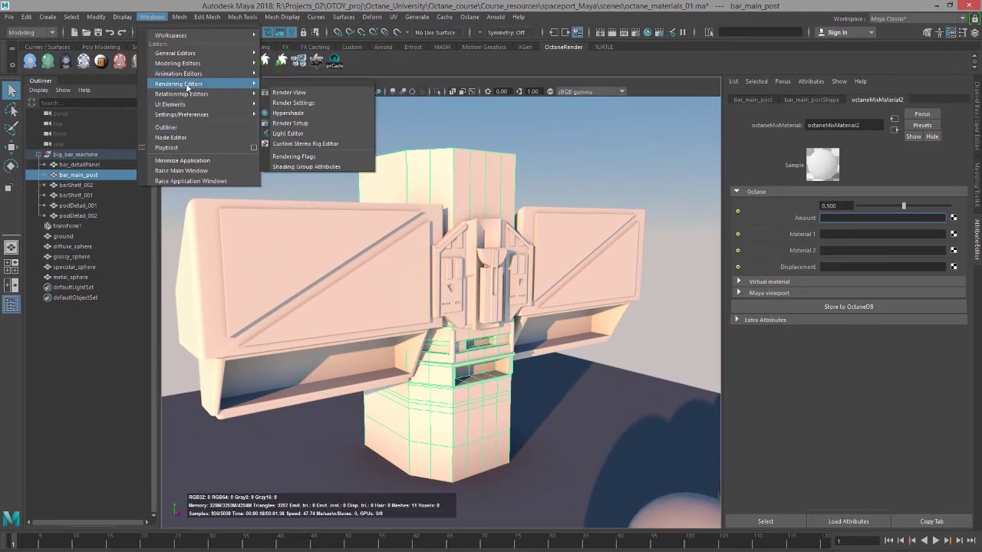
left_click(295, 113)
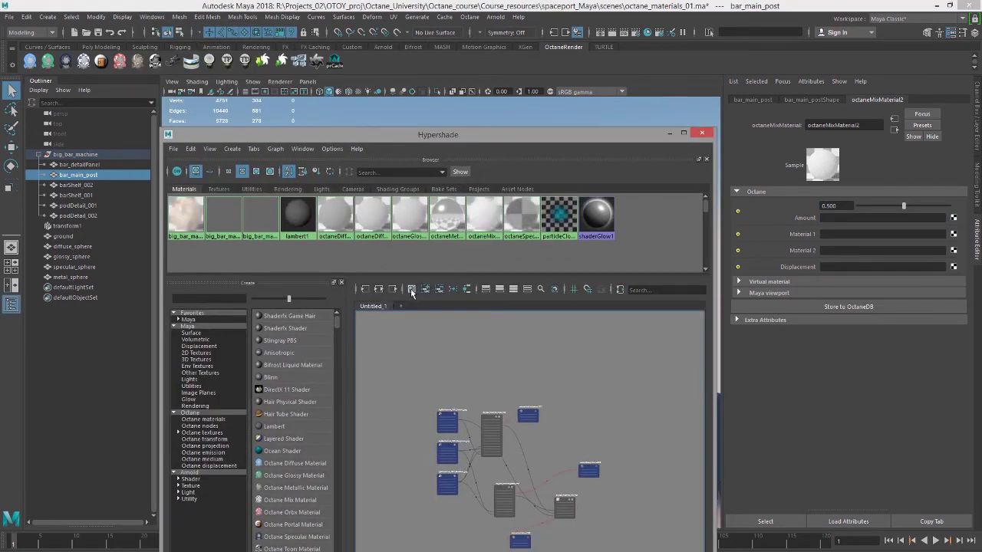
left_click(411, 290)
left_click_drag(426, 138, 399, 84)
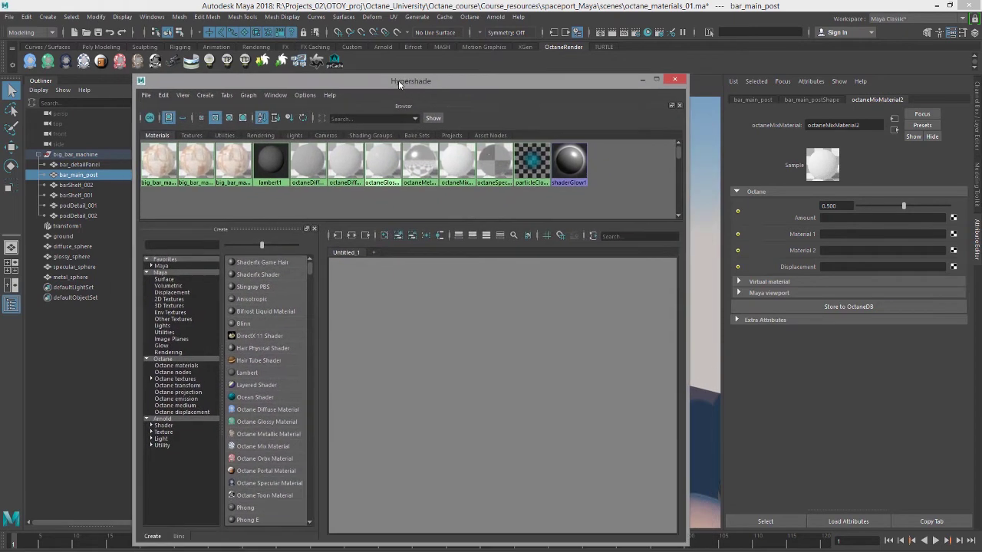
Step: Graph octaneMixMaterial2 in the empty Hypershade work area
mouse_move(446, 159)
middle_mouse_down()
mouse_move(448, 201)
mouse_move(505, 354)
mouse_move(519, 362)
middle_mouse_up()
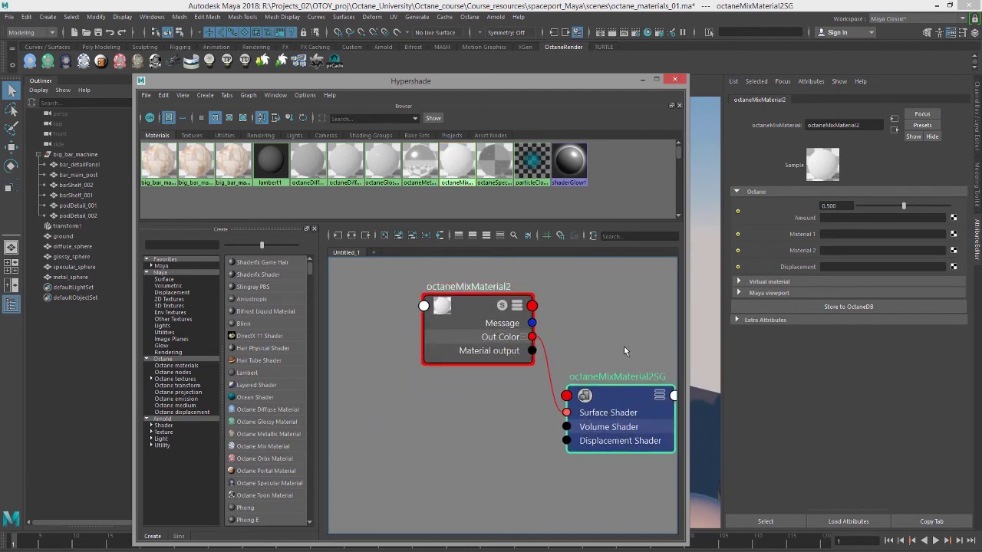
middle_click_drag(481, 392, 531, 403, "alt")
right_click_drag(540, 391, 447, 361, "alt")
middle_click_drag(481, 373, 461, 350, "alt")
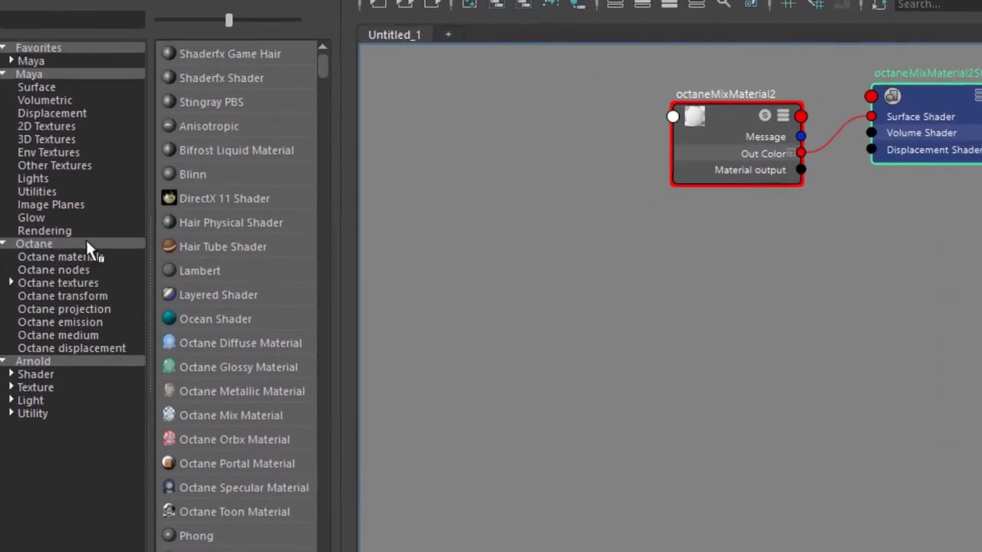
Step: Create two Octane Glossy Materials and arrange their nodes one above the other beside the mix material node
left_click(176, 365)
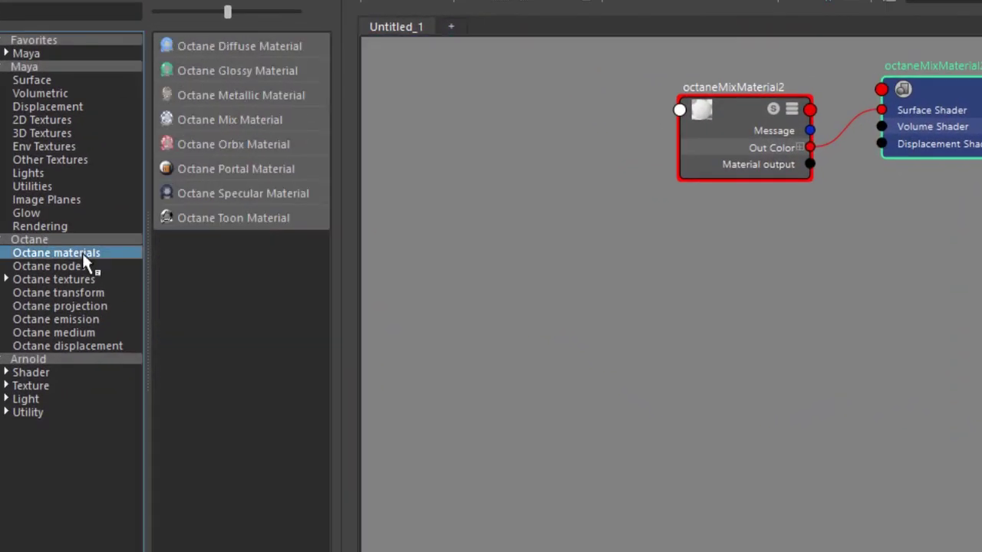
left_click(251, 71)
left_click(250, 69)
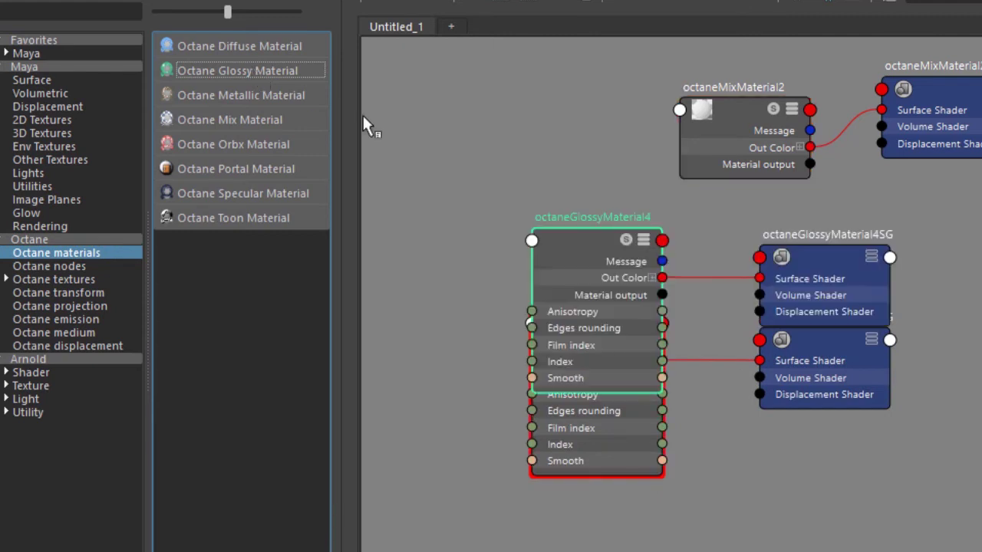
left_click_drag(650, 260, 495, 115)
left_click_drag(589, 325, 403, 365)
left_click_drag(809, 258, 630, 231)
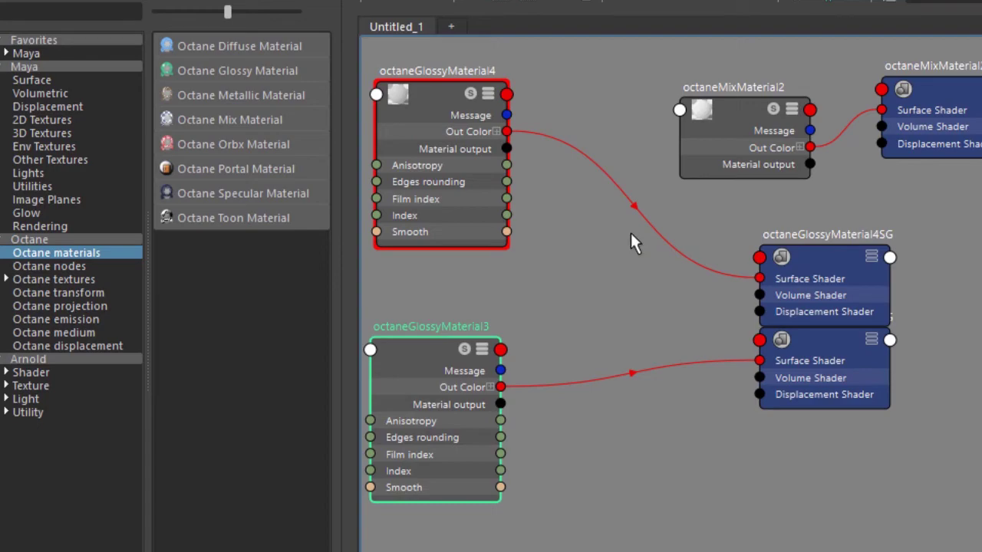
Step: Set the Diffuse colour of octaneGlossyMaterial4 to red and of octaneGlossyMaterial3 to green
left_click(441, 96)
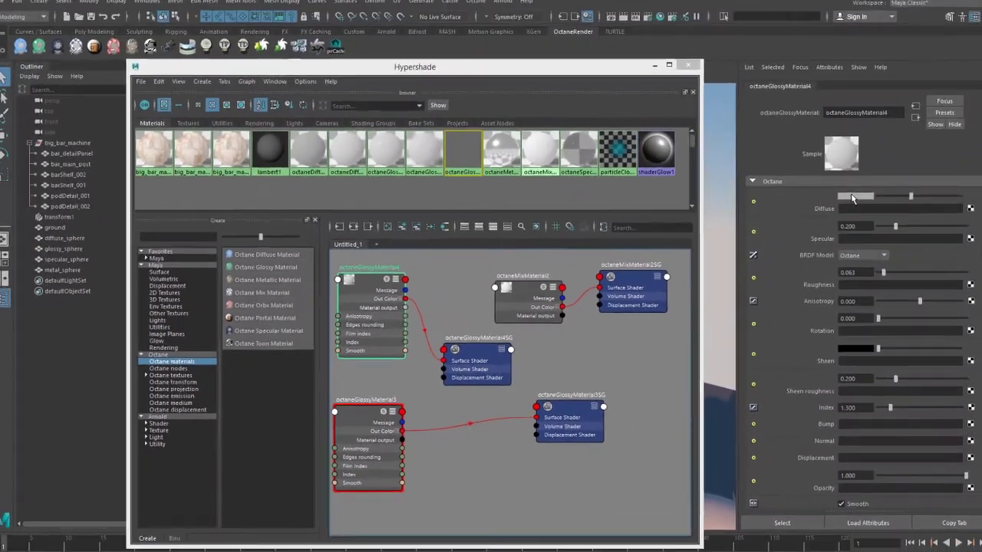
left_click(832, 203)
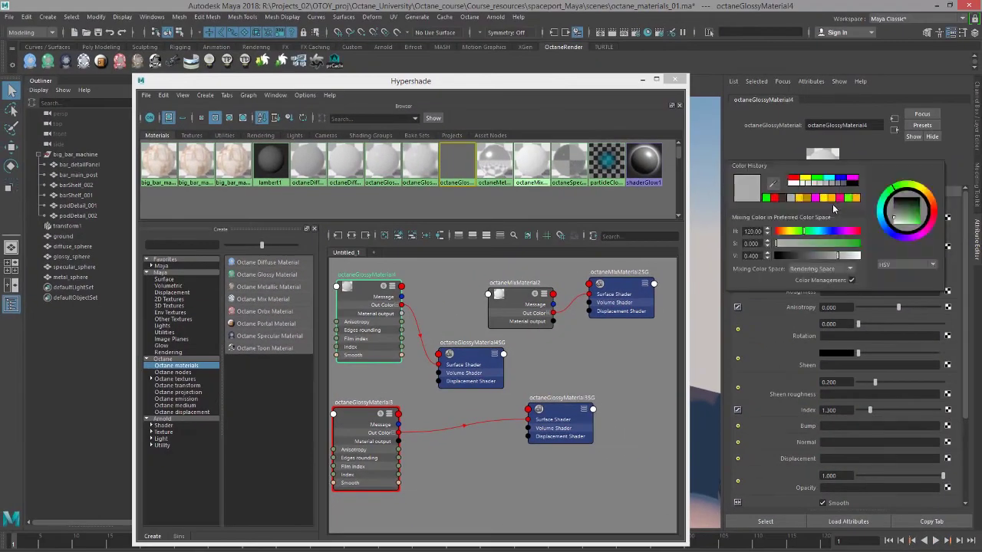
left_click(775, 199)
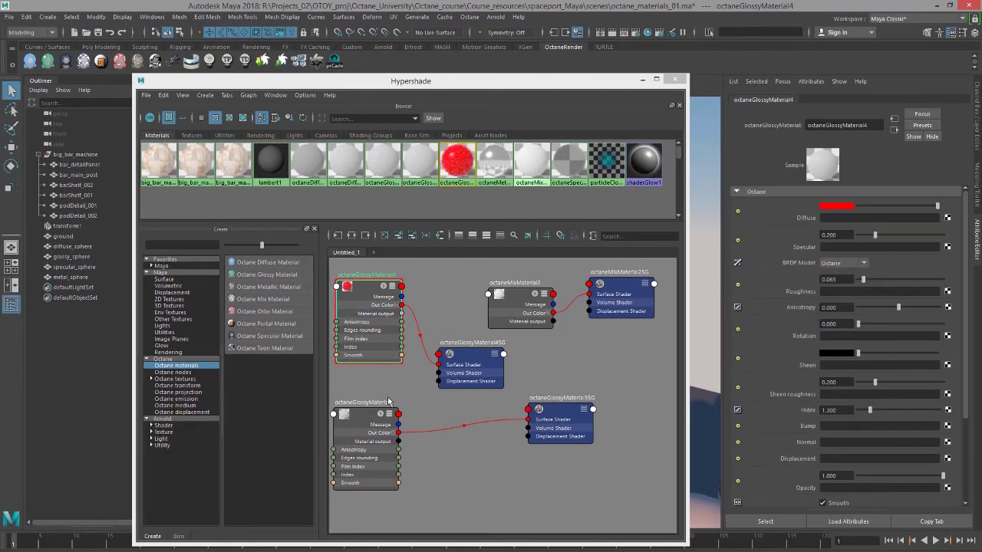
left_click(842, 206)
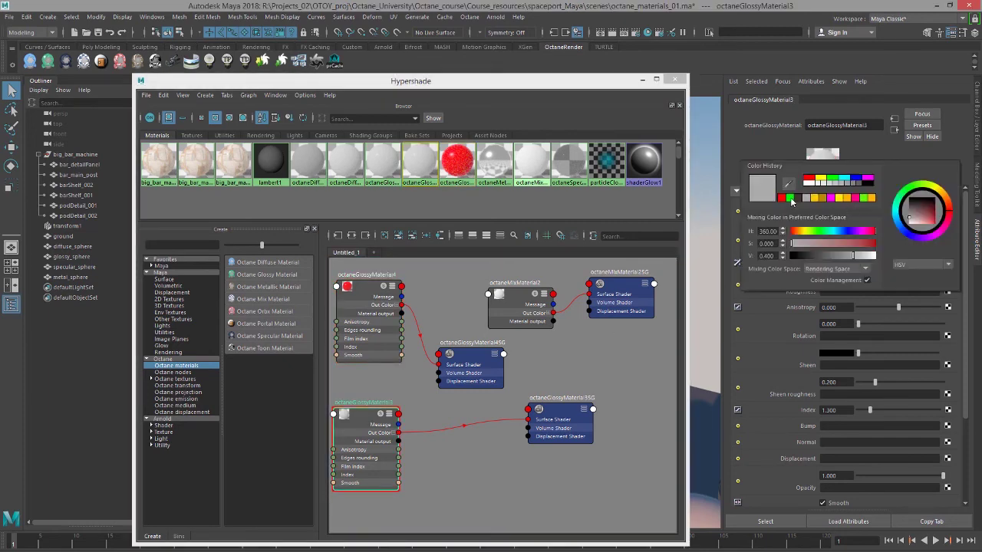
left_click(790, 198)
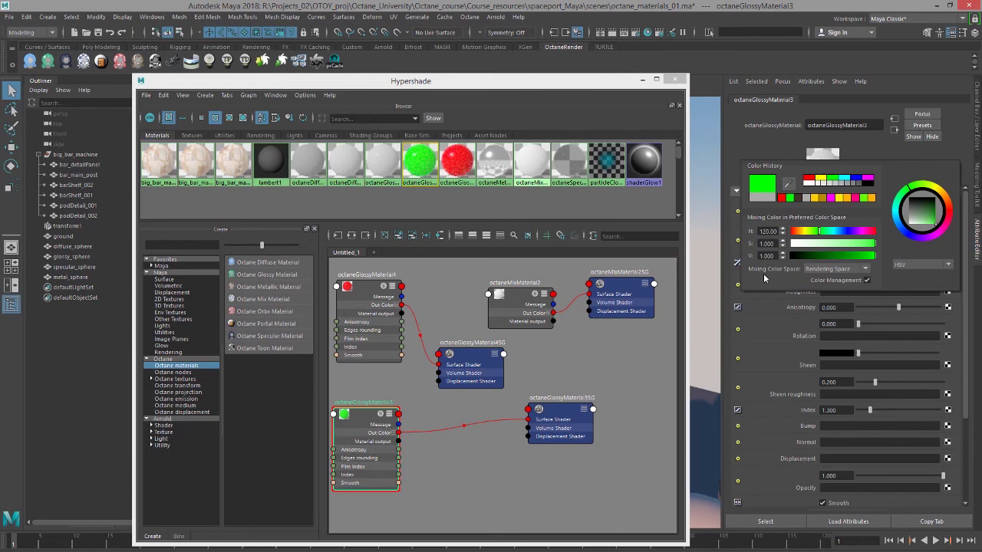
Step: Connect the red glossy material to Material 1 and the green one to Material 2 of the mix material
left_click(526, 299)
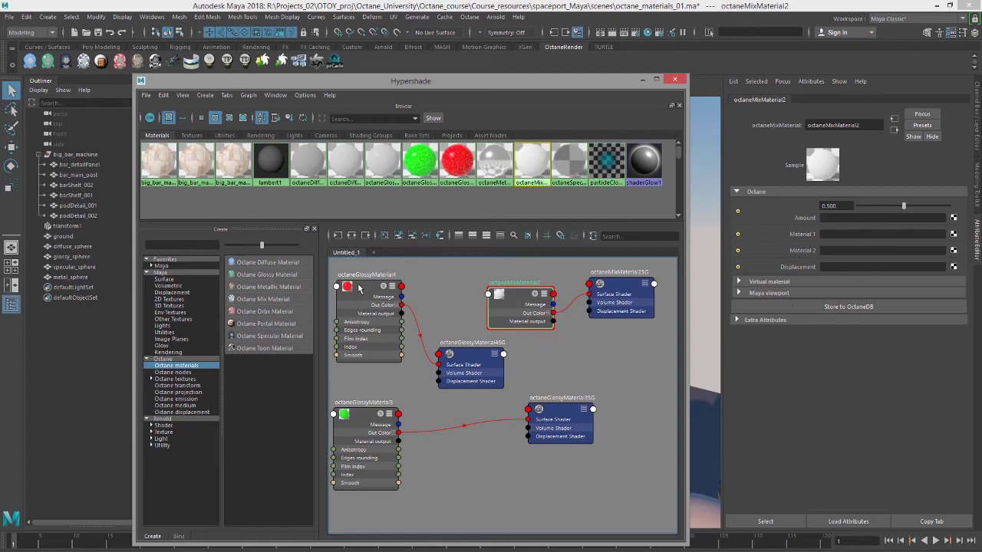
middle_click_drag(382, 289, 787, 240)
middle_click_drag(359, 412, 798, 253)
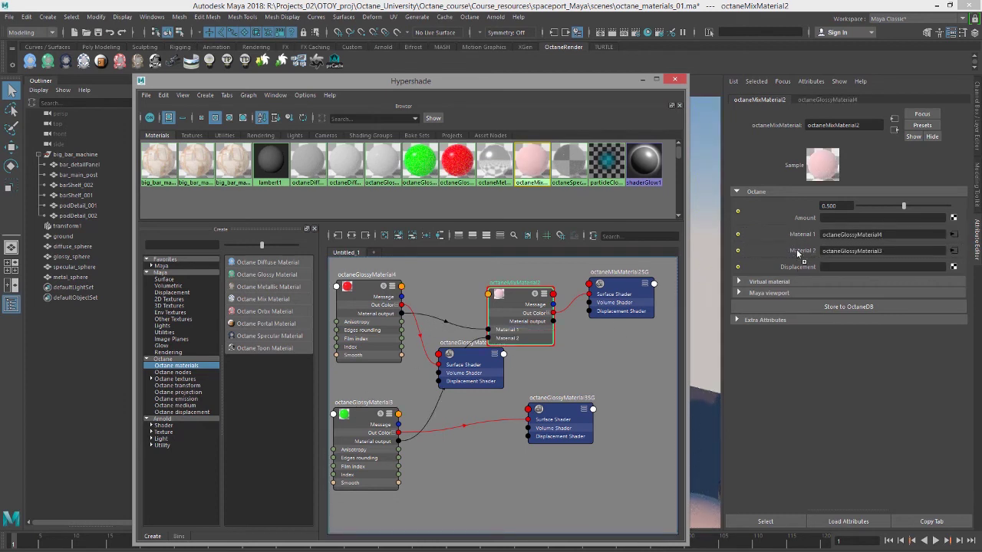
Step: Test different Amount values on the mix material, including 0, and leave it at 0.767
left_click_drag(536, 82, 451, 367)
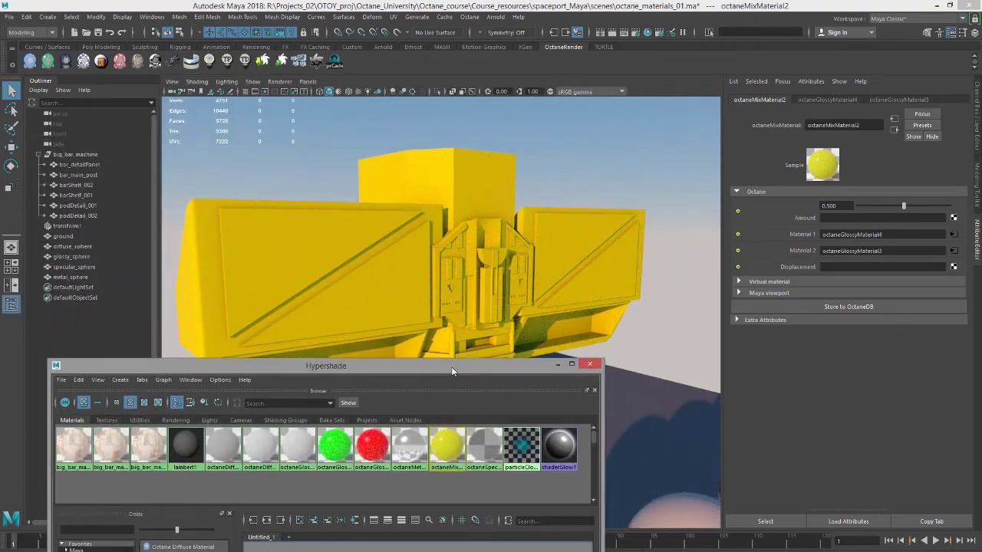
left_click_drag(591, 242, 696, 223, "alt")
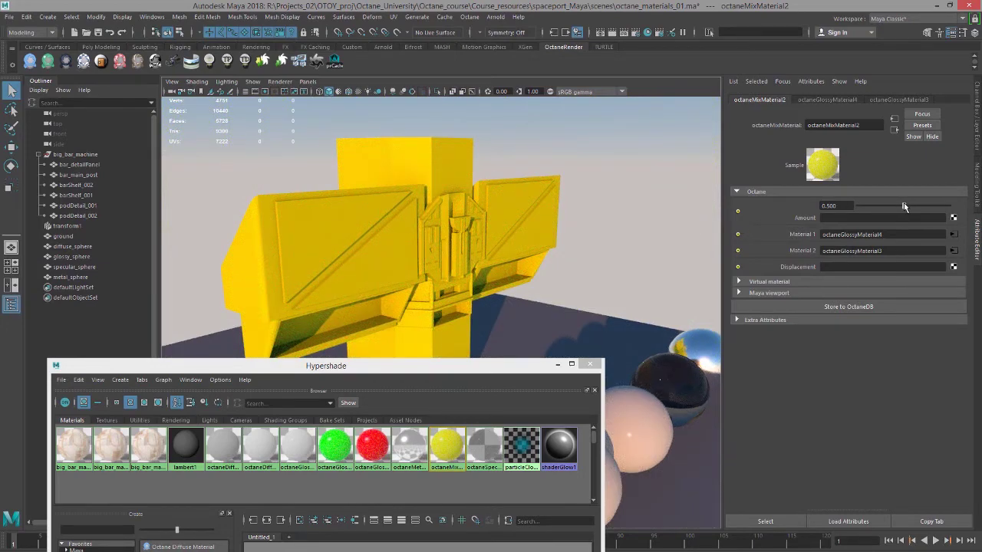
left_click_drag(928, 207, 955, 209)
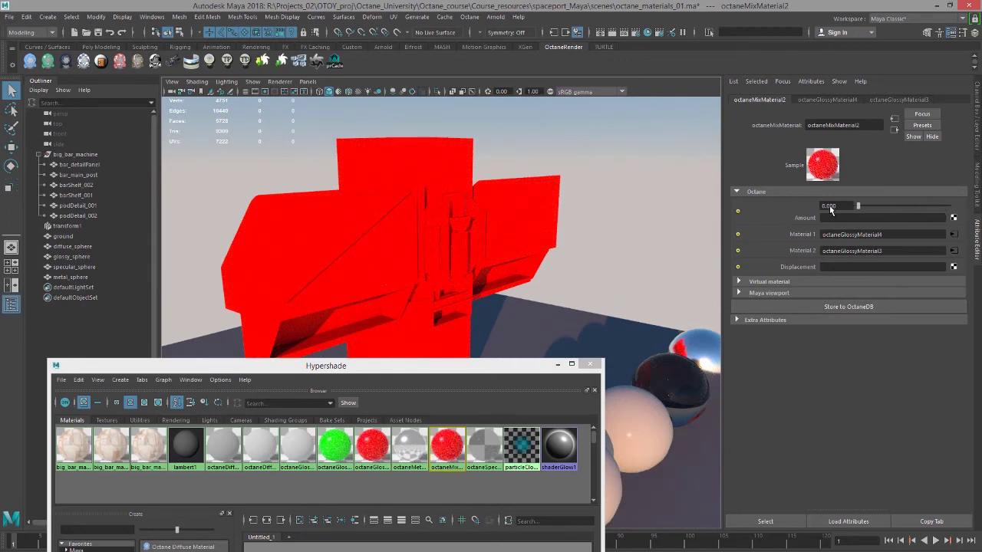
left_click_drag(861, 205, 926, 213)
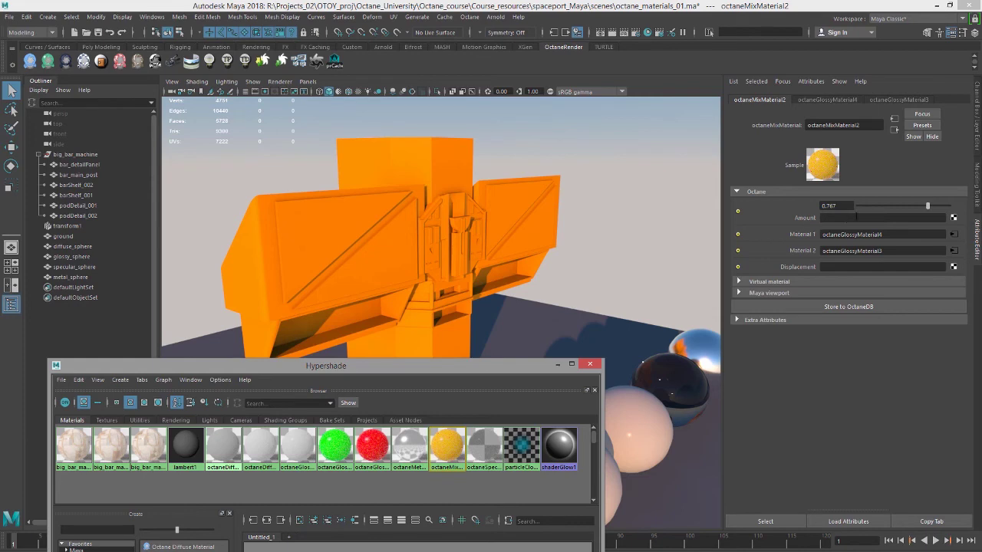
Step: Map an Octane Dirt Texture to the mix material's Amount
left_click(954, 218)
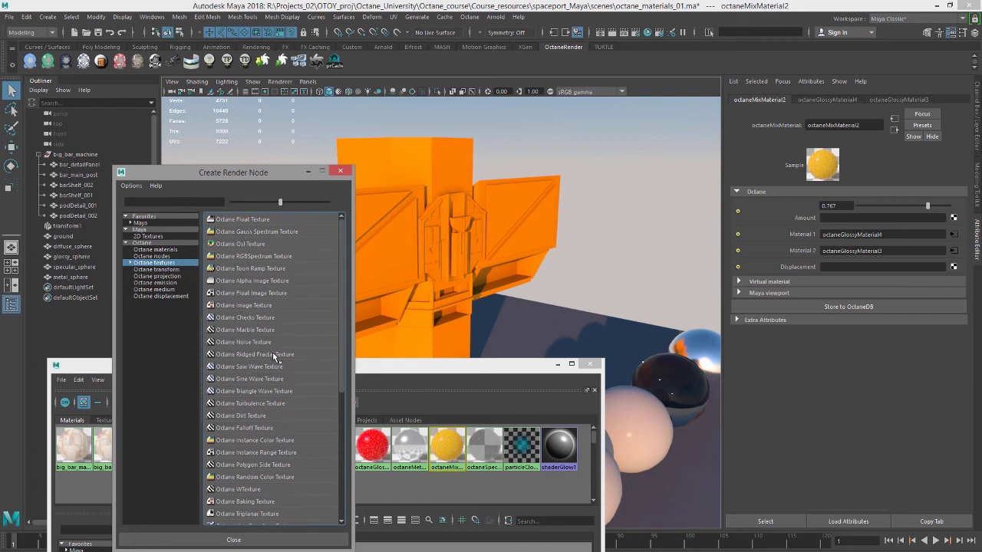
left_click(258, 415)
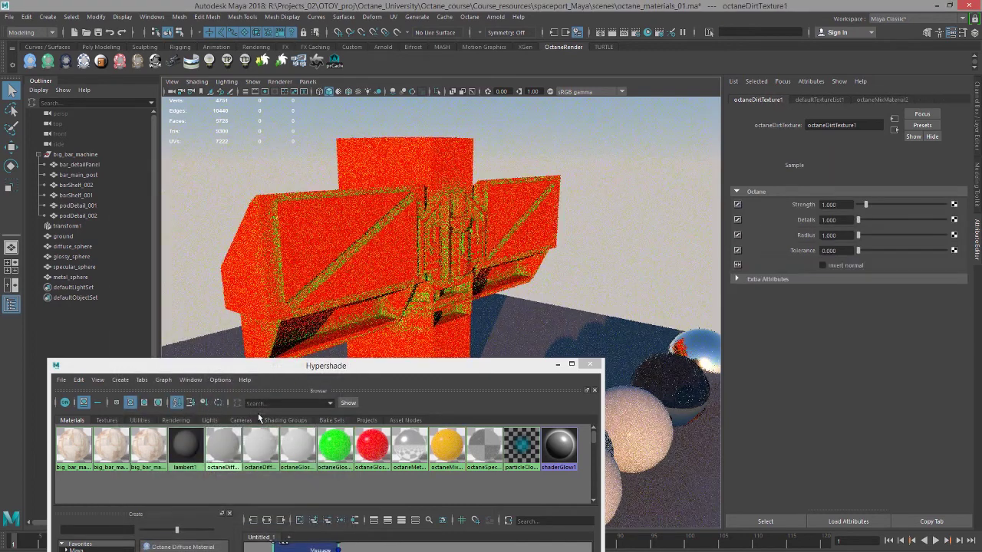
left_click_drag(384, 374, 316, 478)
left_click_drag(454, 386, 366, 351, "alt")
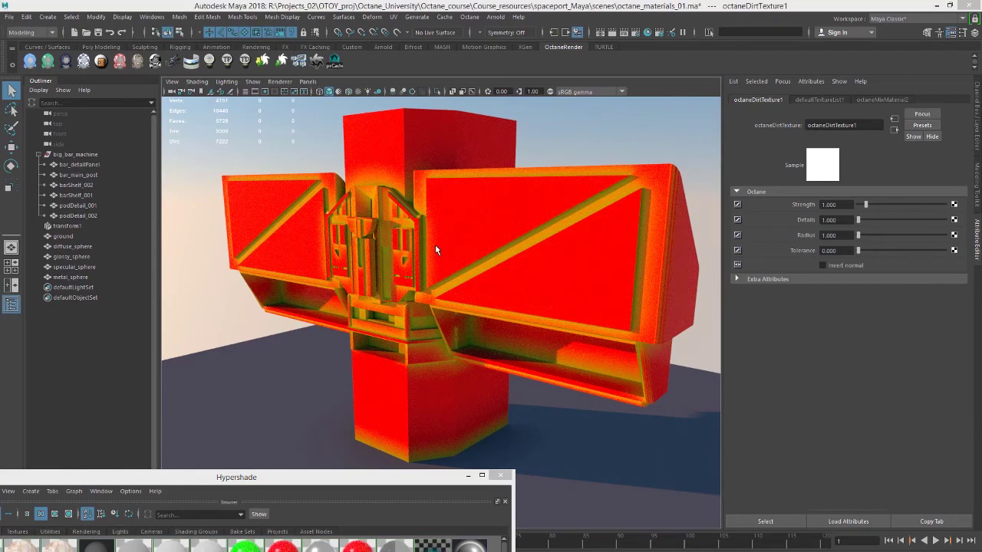
Step: Set the dirt texture's Strength to about 2.045, Details to about 8.661 and Radius to 2
left_click_drag(865, 205, 859, 235)
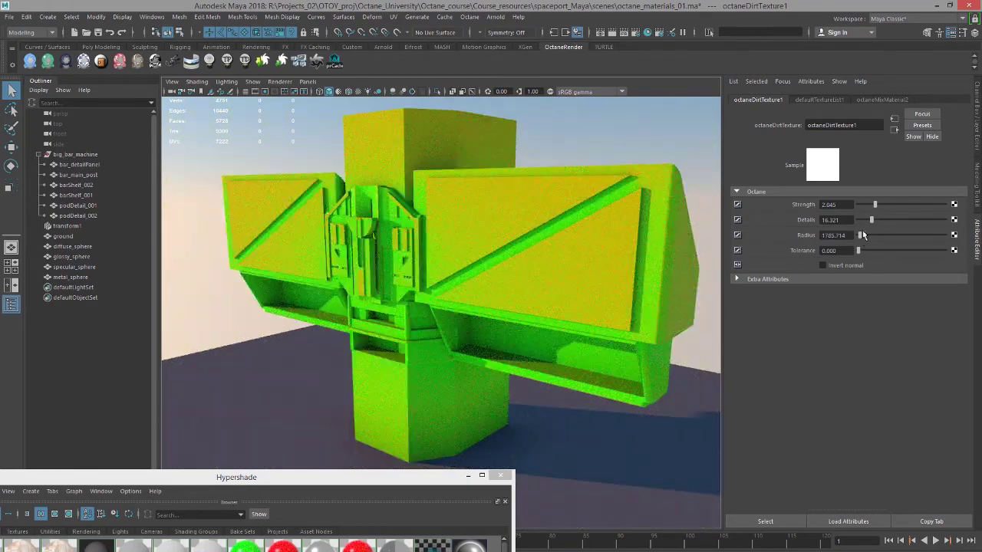
left_click(865, 221)
left_click_drag(860, 235, 802, 228)
type("2")
key("Return")
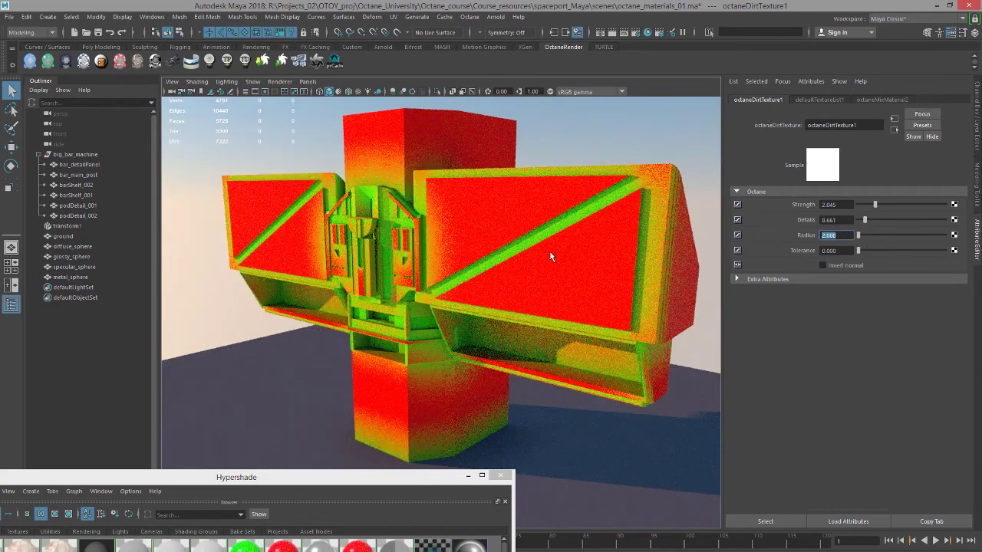
Step: Examine the dirt-driven blend of the two glossy materials up close on the bar machine
scroll(557, 253, "up", 5)
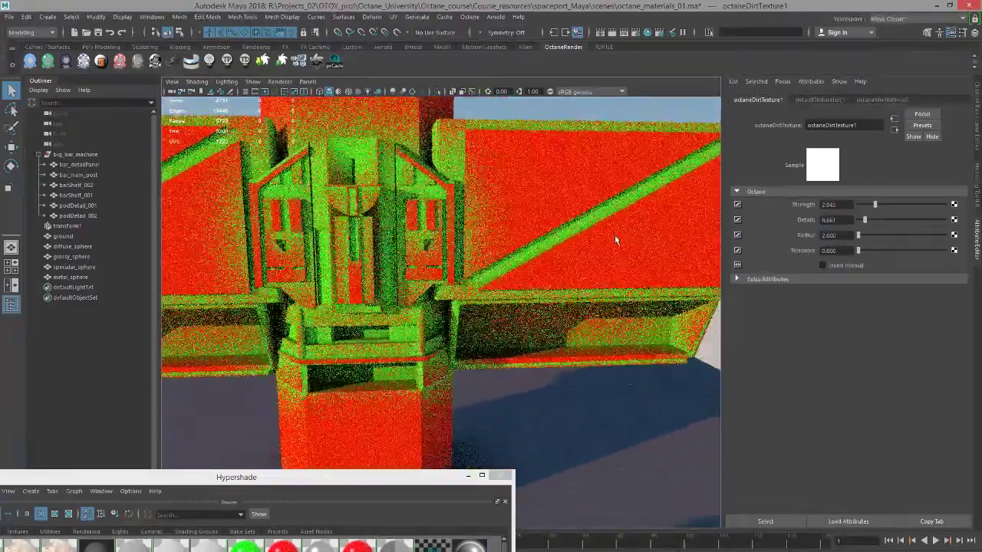
middle_click_drag(554, 231, 545, 239, "alt")
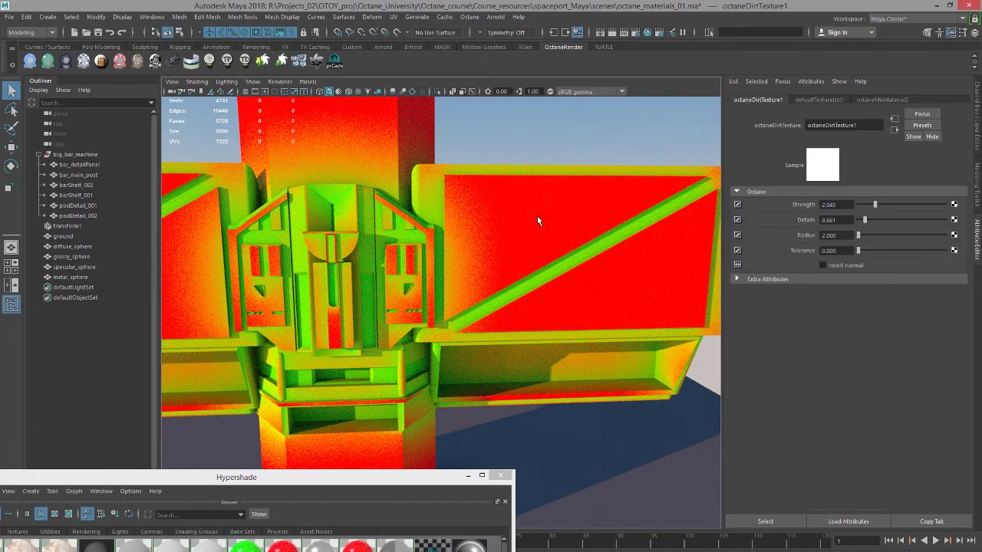
left_click_drag(528, 233, 519, 242, "alt")
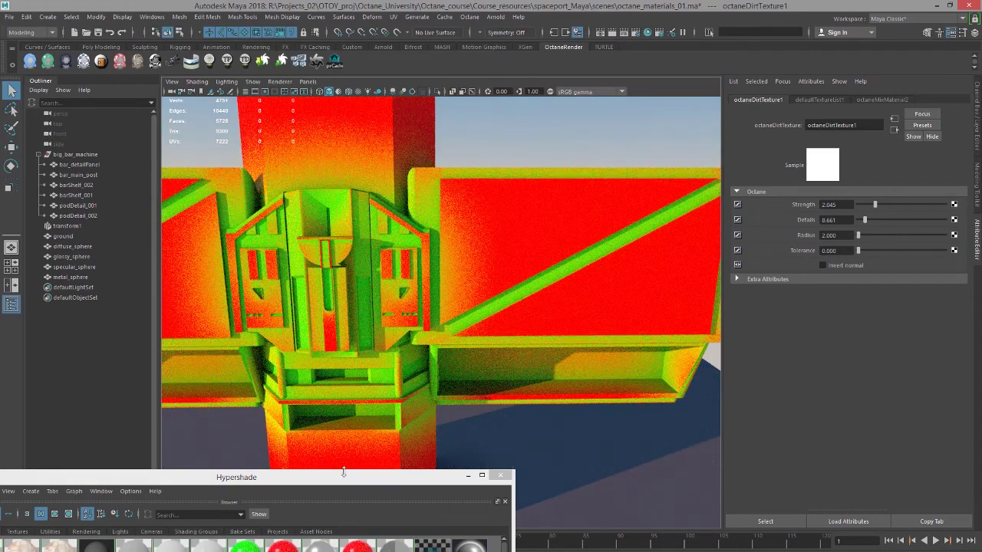
left_click_drag(353, 488, 585, 59)
left_click_drag(498, 55, 751, 46)
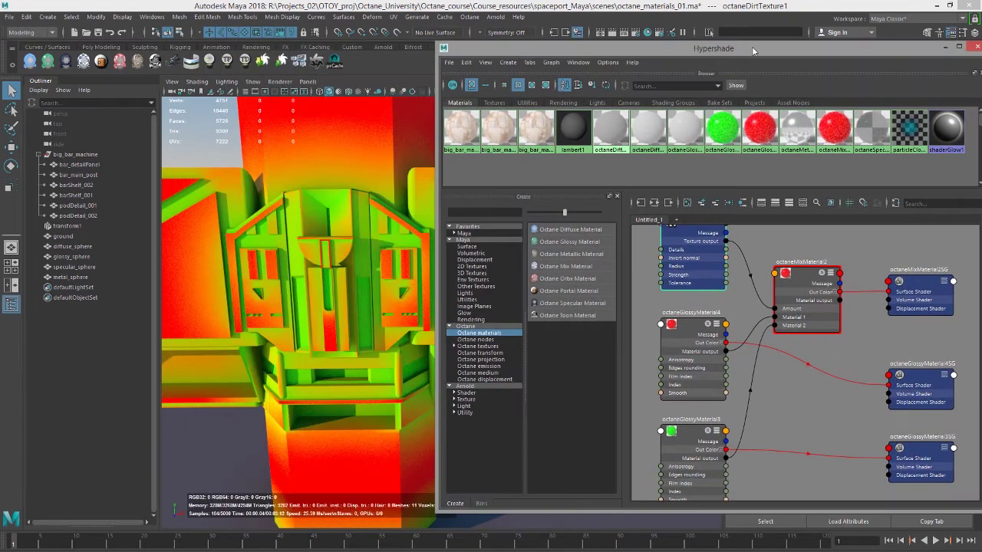
Step: Switch to Photoshop and view the bigBarMachine_1001_Metallic.png map in an enlarged window
key("alt+Tab")
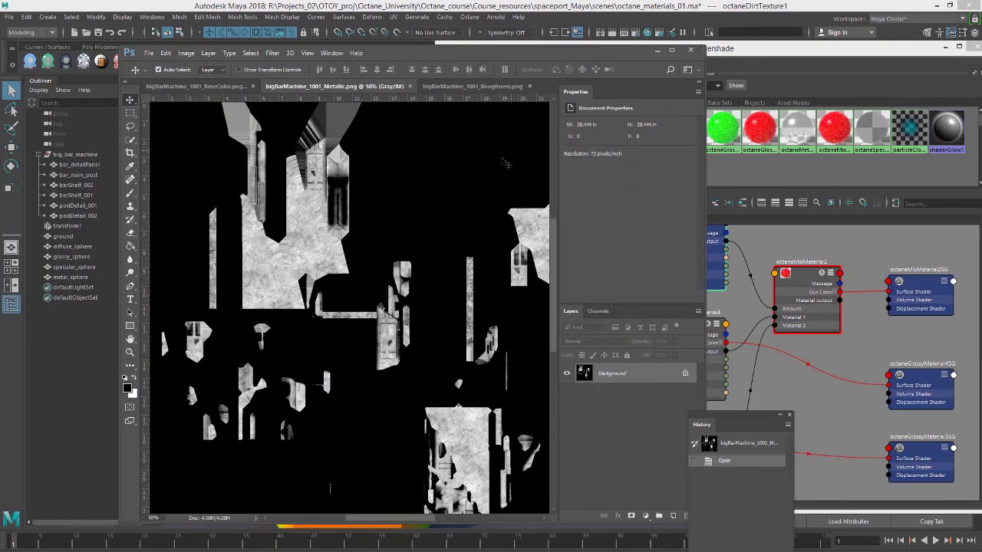
left_click(672, 50)
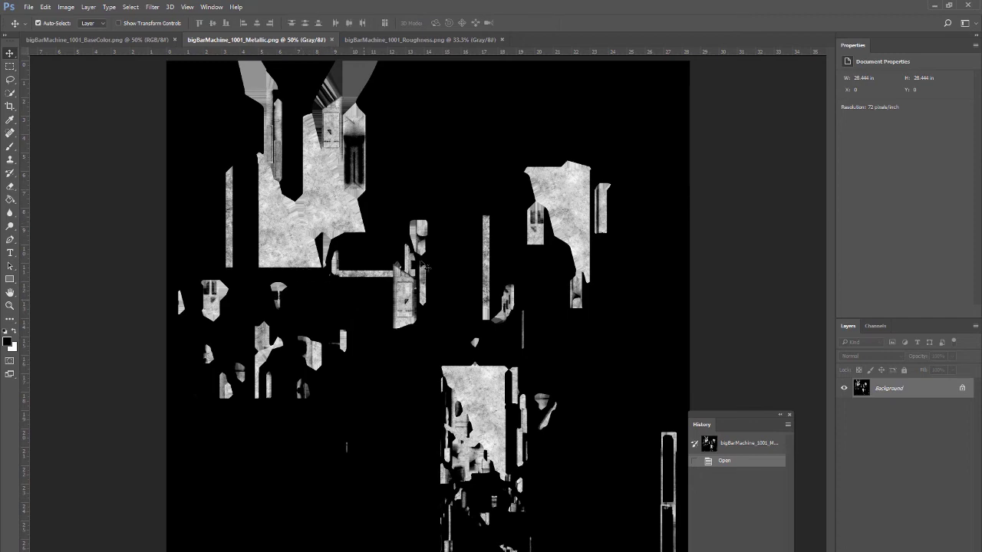
left_click_drag(679, 10, 1, 60)
Step: Back in Maya, replace the dirt texture on the mix material's Amount with an Octane Float Image Texture
left_click_drag(648, 52, 338, 42)
right_click_drag(577, 305, 521, 290, "alt")
left_click(495, 273)
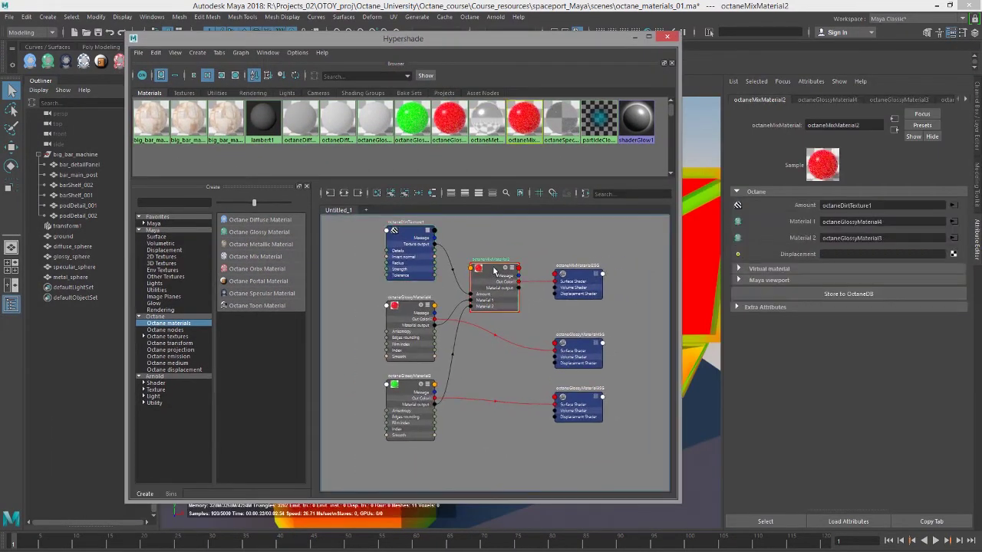
left_click(954, 219)
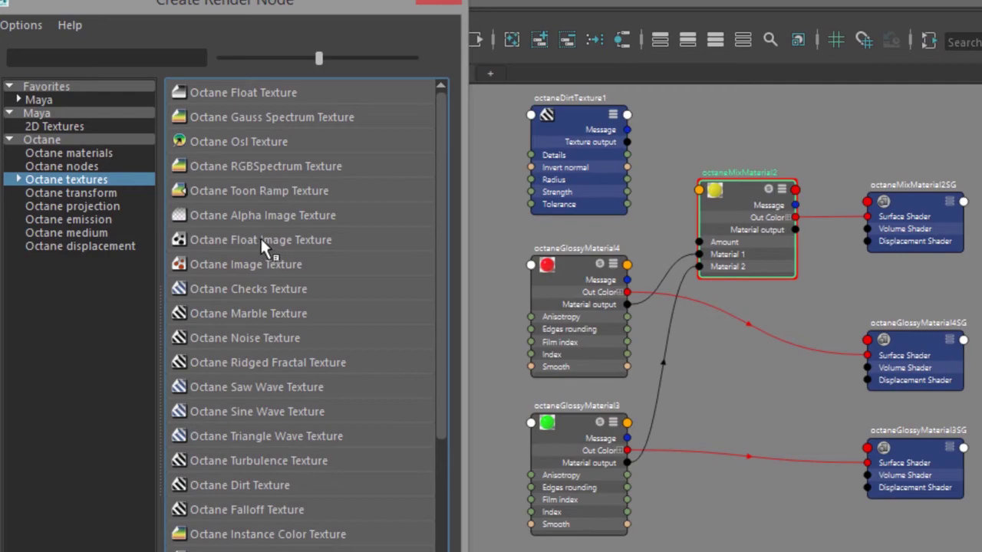
left_click(283, 240)
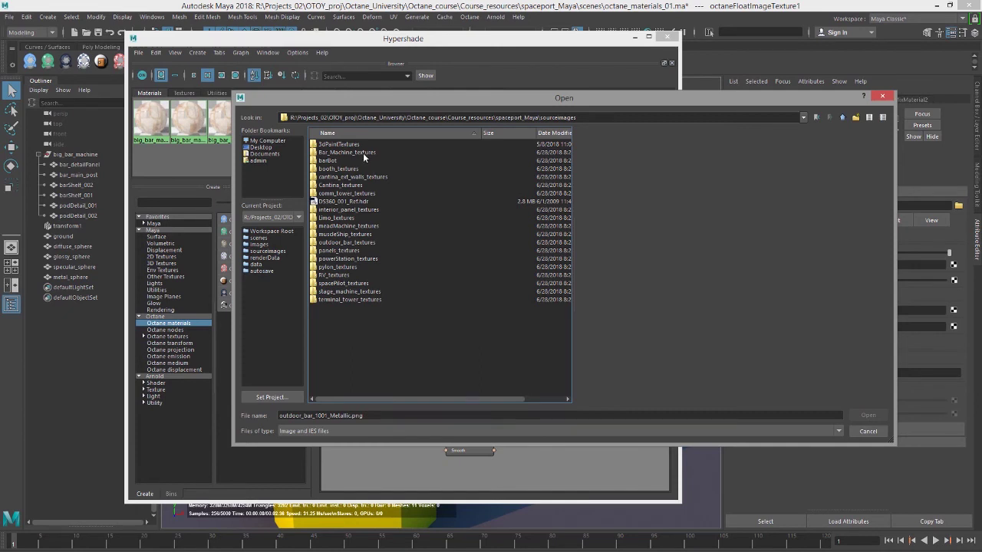
Step: Load bigBarMachine_1001_Metallic.png from the Bar_Machine_textures folder into the float image texture
double_click(363, 152)
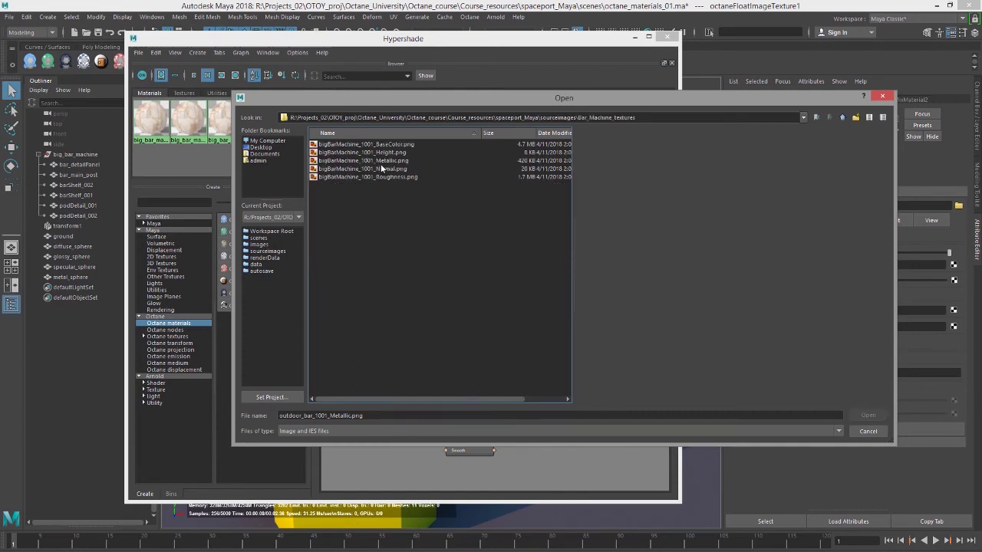
left_click(378, 162)
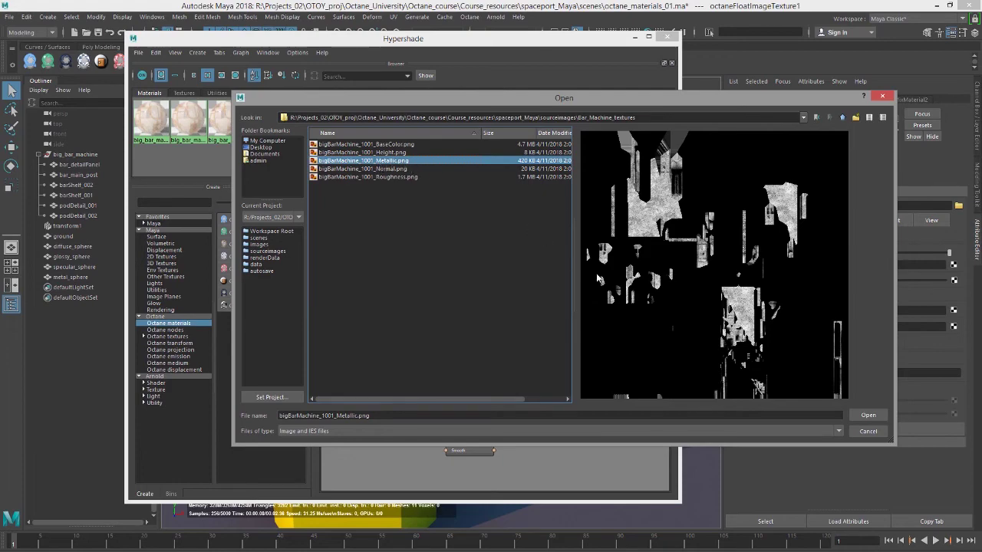
left_click(866, 417)
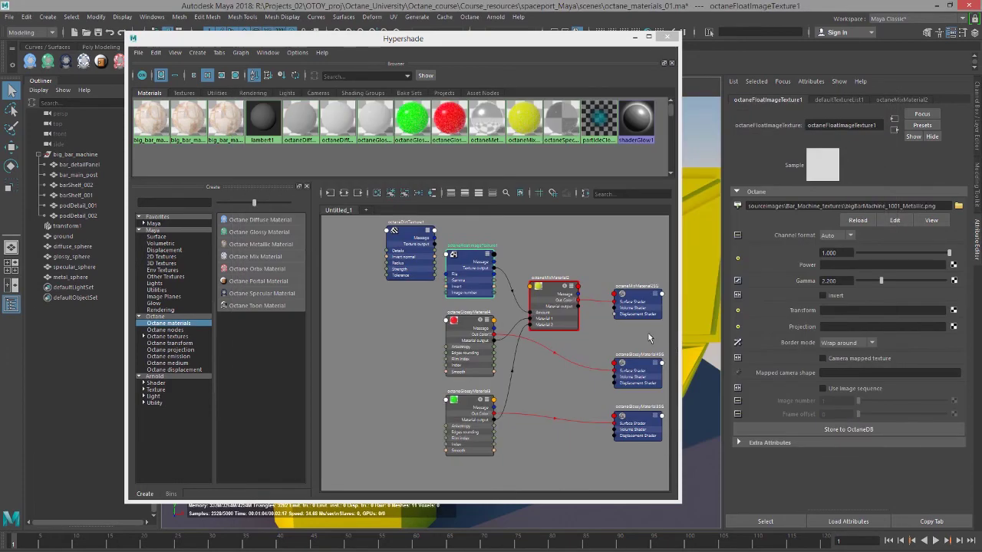
Step: Examine from several angles how the metallic map distributes the two materials over the bar machine
left_click_drag(431, 43, 260, 385)
left_click_drag(499, 273, 468, 234, "alt")
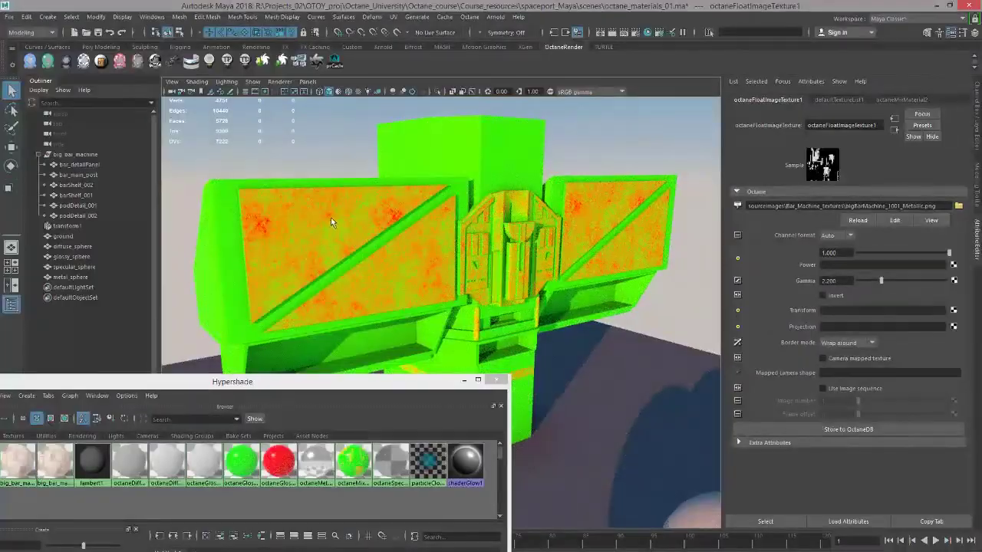
scroll(356, 221, "up", 1)
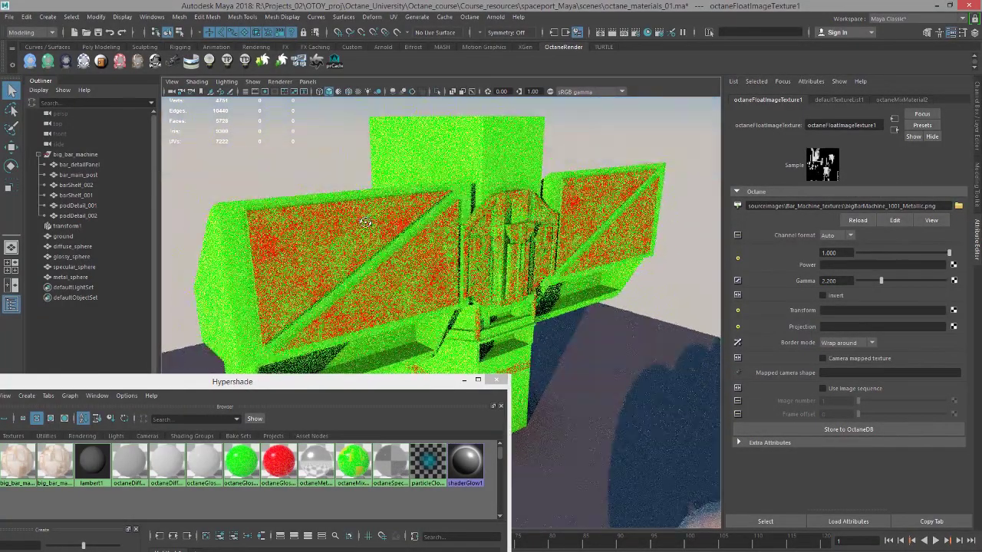
scroll(393, 235, "up", 2)
left_click_drag(393, 235, 514, 139, "alt")
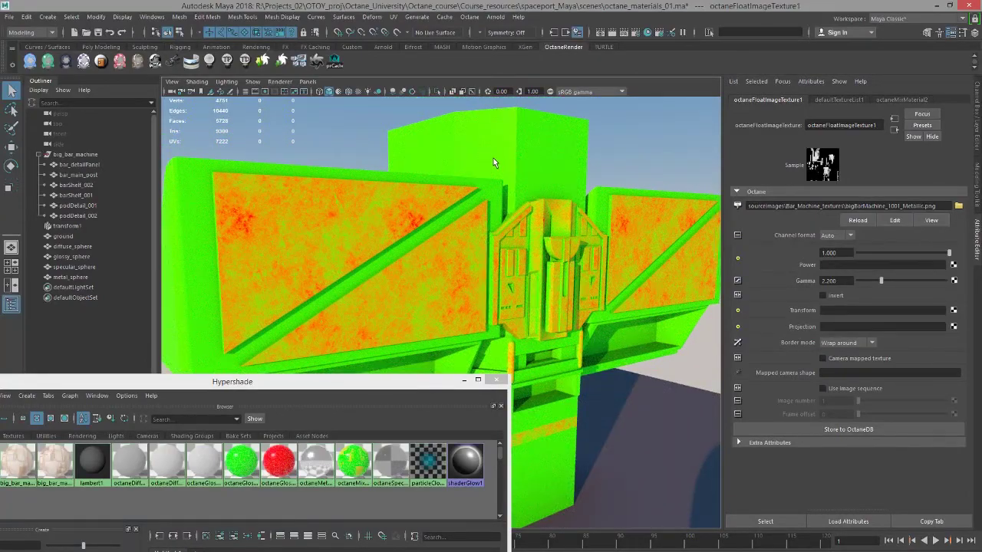
left_click_drag(305, 245, 366, 244, "alt")
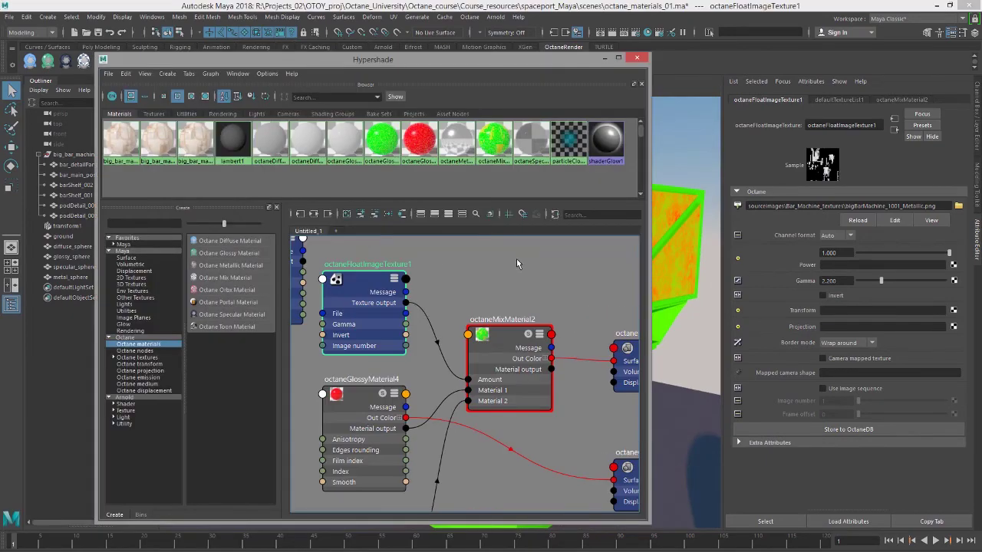
Step: Create an Octane Metallic Material and place its node close to the mix material's inputs
right_click_drag(517, 264, 430, 249, "alt")
middle_click_drag(426, 248, 482, 248, "alt")
right_click_drag(482, 248, 427, 257, "alt")
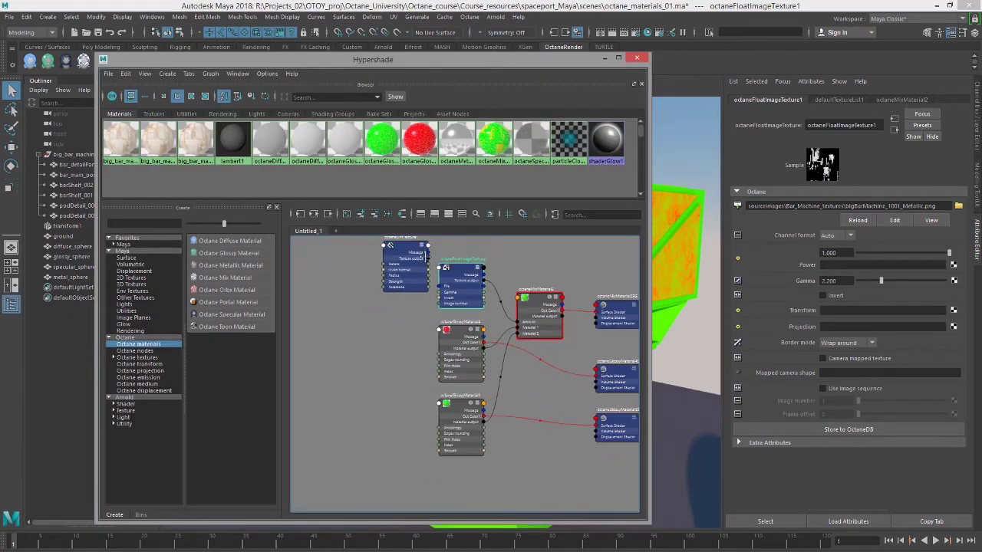
left_click(244, 268)
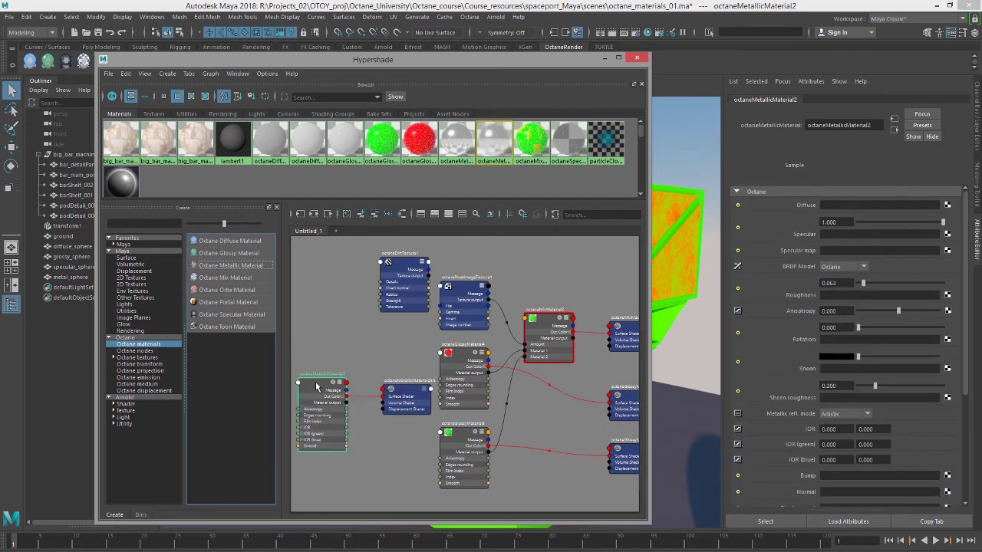
left_click_drag(343, 337, 349, 324)
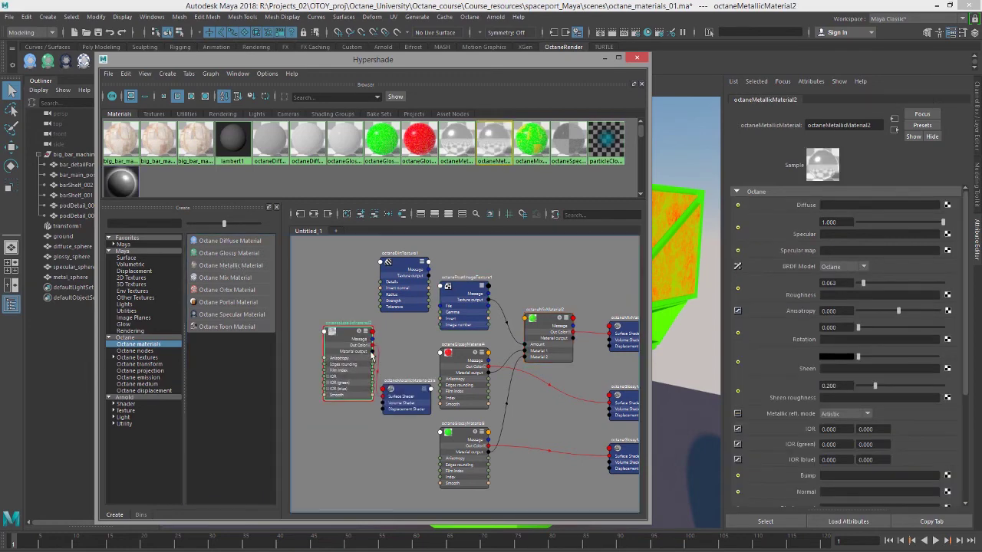
Step: Connect the new metallic material to the mix material's Material 1 and move the unused red glossy node aside
left_click(543, 325)
middle_click_drag(351, 334, 815, 223)
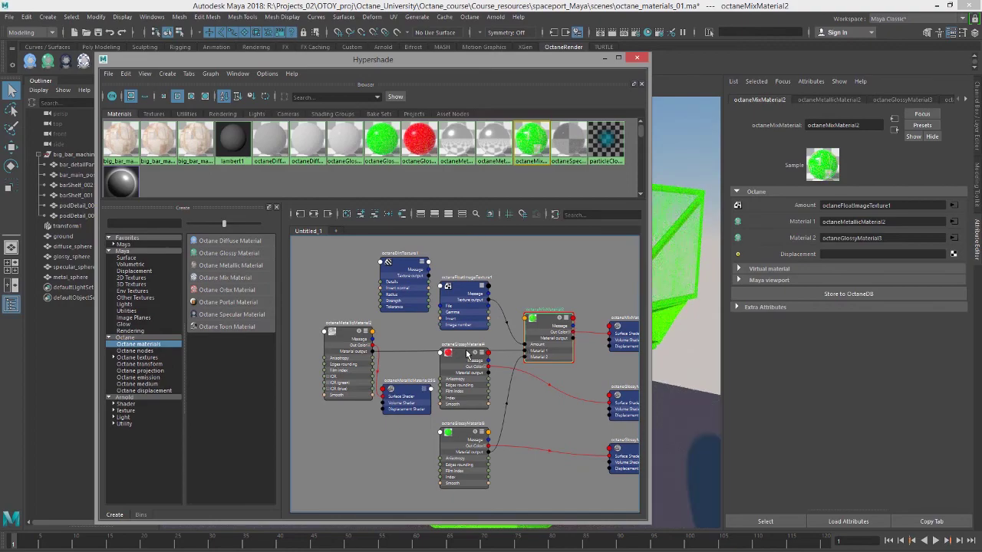
left_click_drag(466, 354, 575, 405)
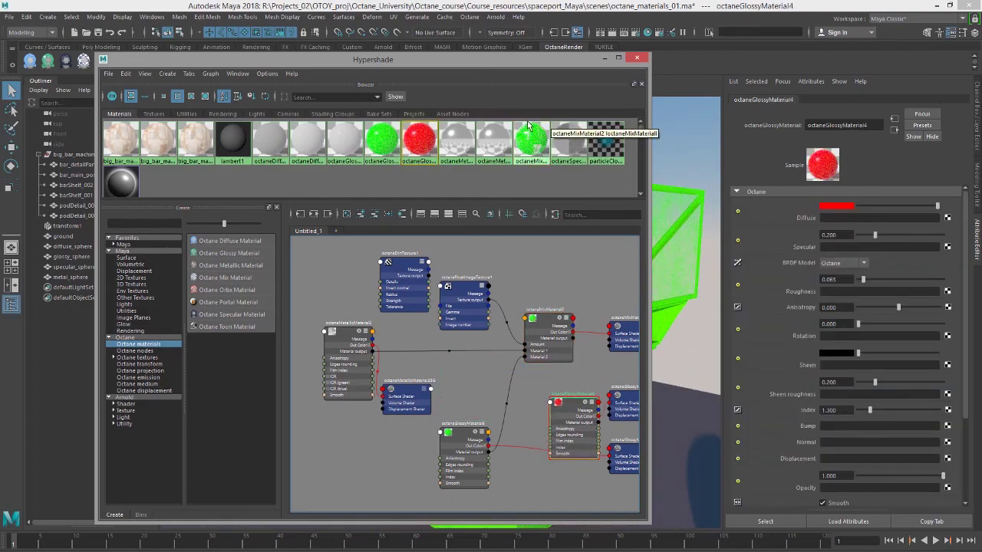
left_click_drag(482, 58, 461, 402)
left_click_drag(491, 237, 451, 237, "alt")
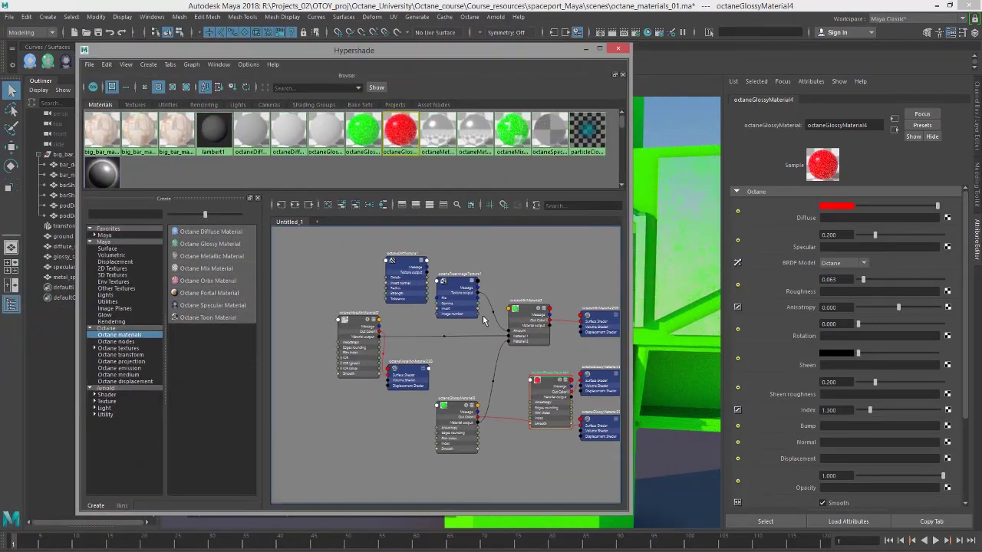
Step: Tidy the network by moving the metallic material's shading group and the green glossy node clear of the connections
left_click(407, 371)
left_click_drag(408, 370, 349, 260)
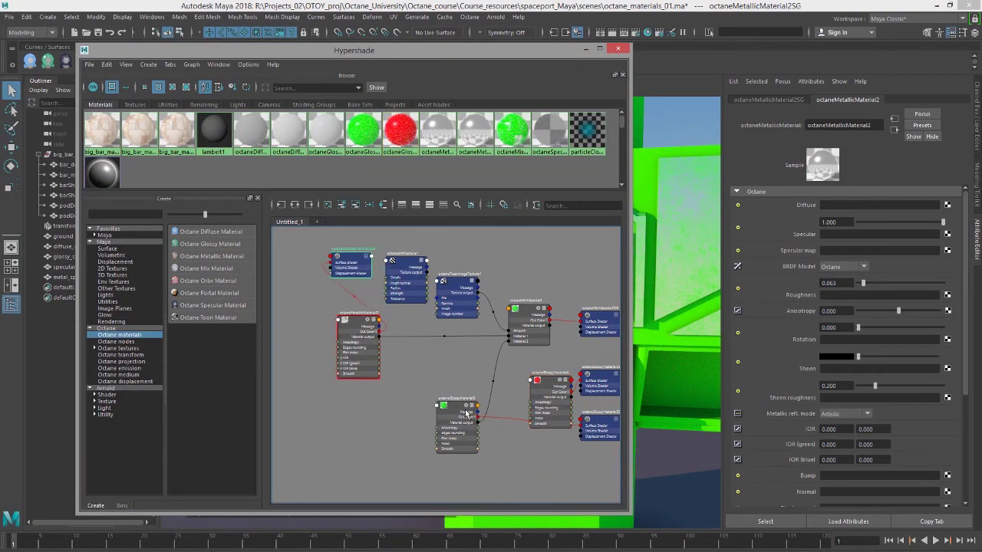
left_click_drag(452, 407, 391, 400)
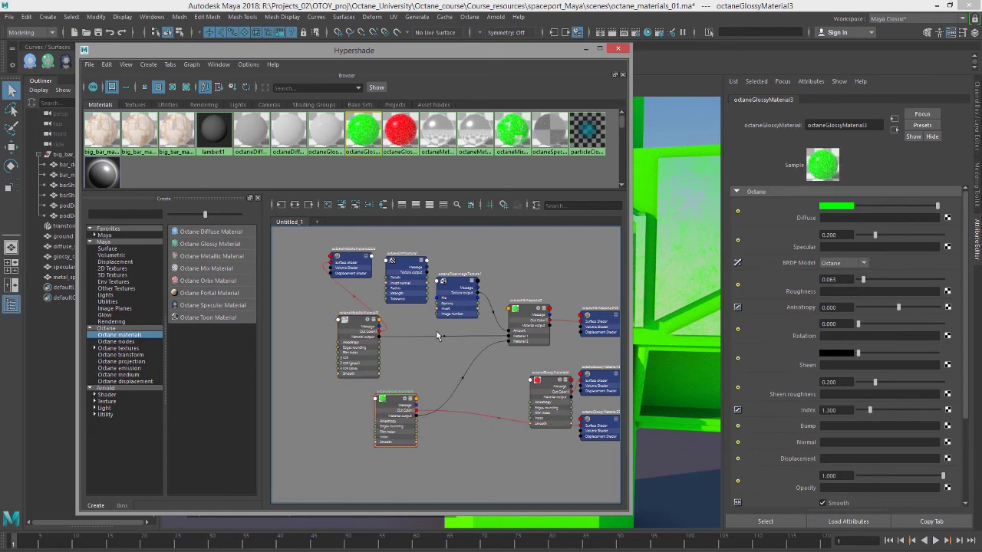
Step: Delete the unused Octane Dirt Texture node from the material network
middle_click_drag(510, 333, 435, 329, "alt")
scroll(426, 332, "up", 2)
scroll(387, 305, "down", 3)
middle_click_drag(387, 306, 453, 321, "alt")
middle_click_drag(453, 320, 460, 336, "alt")
left_click(423, 290)
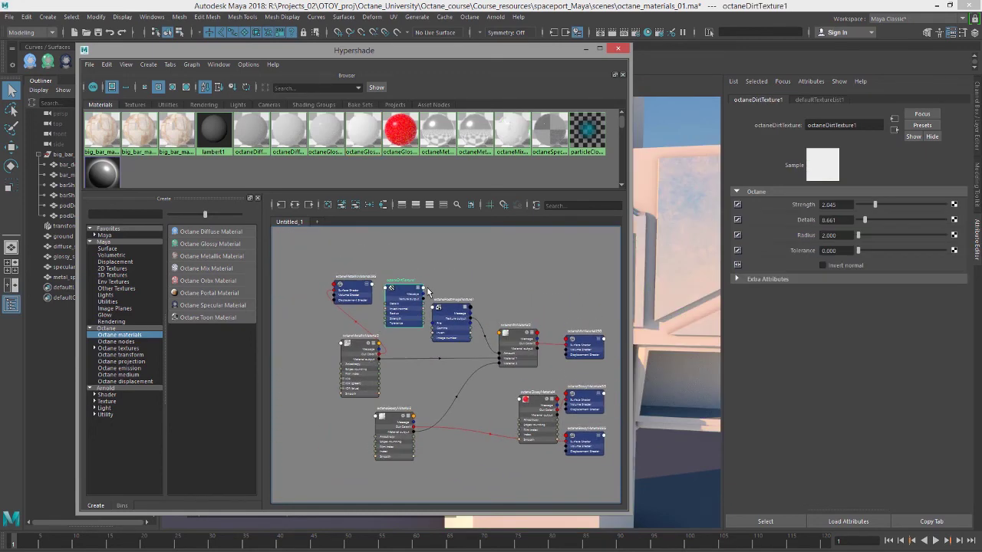
key("Delete")
Step: Map an Octane Image Texture to the Diffuse of the glossy material that feeds Material 2
middle_click_drag(456, 280, 411, 263, "alt")
right_click_drag(411, 263, 434, 272, "alt")
middle_click_drag(367, 284, 396, 263, "alt")
right_click_drag(396, 263, 403, 278, "alt")
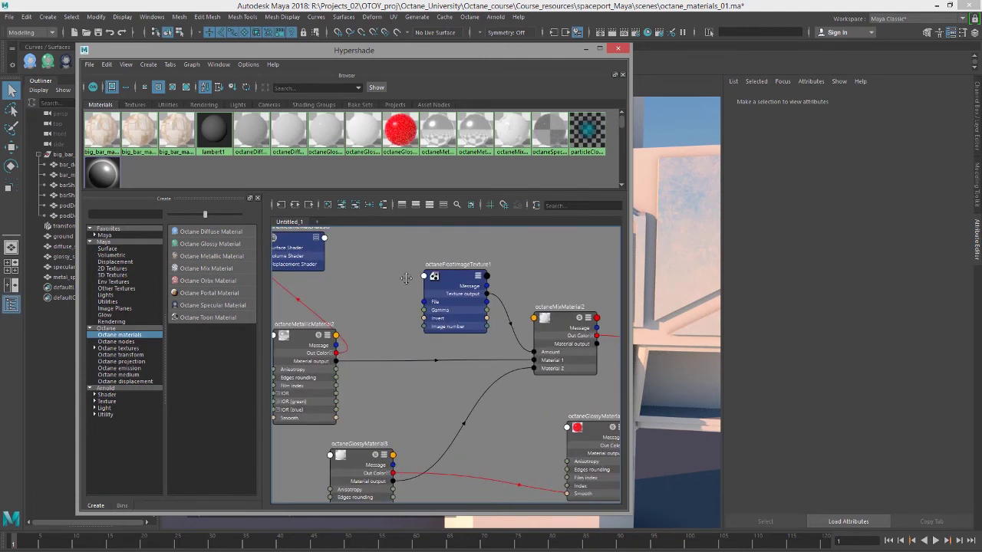
middle_click_drag(349, 364, 390, 291, "alt")
left_click(398, 380)
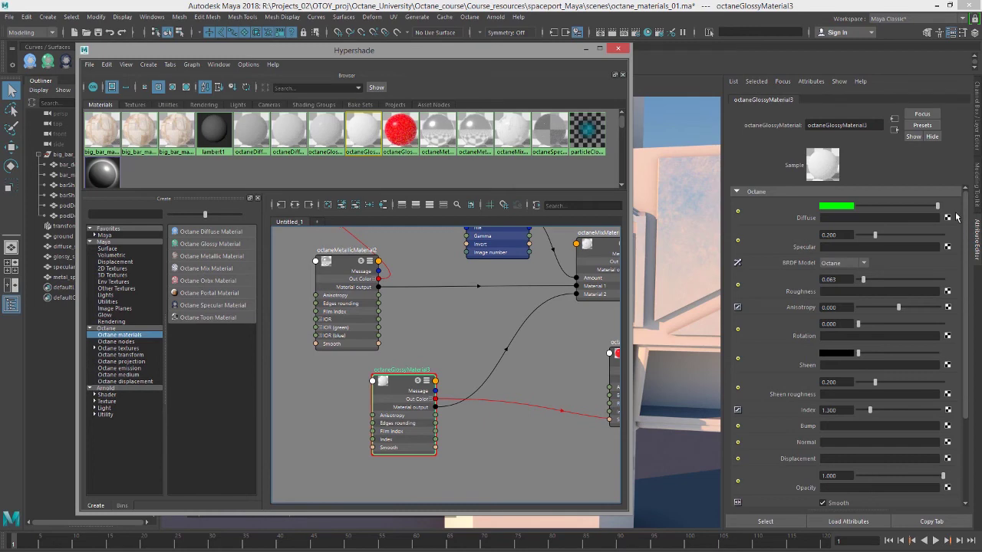
left_click(947, 218)
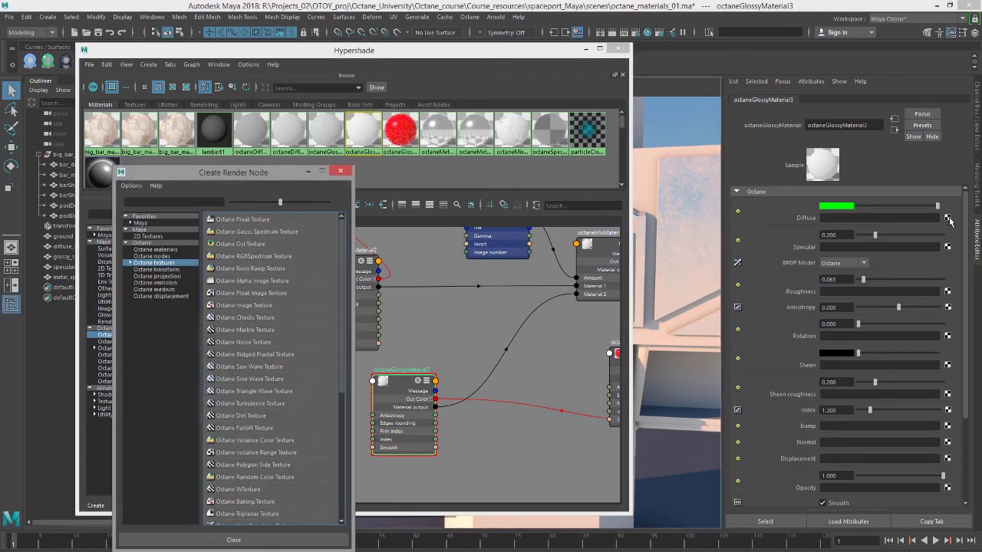
left_click(261, 305)
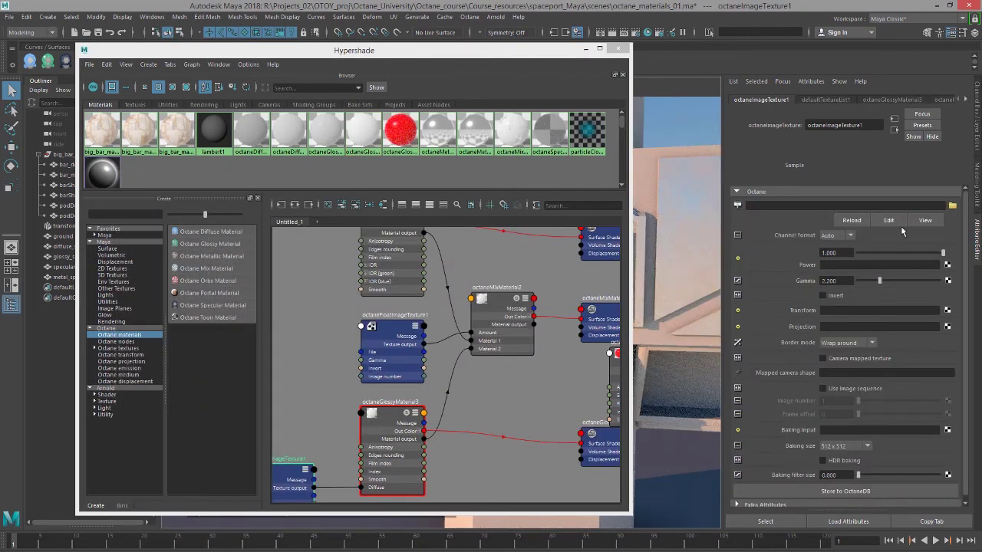
Step: Load bigBarMachine_1001_BaseColor.png from the Bar_Machine_textures folder into the image texture
left_click(951, 206)
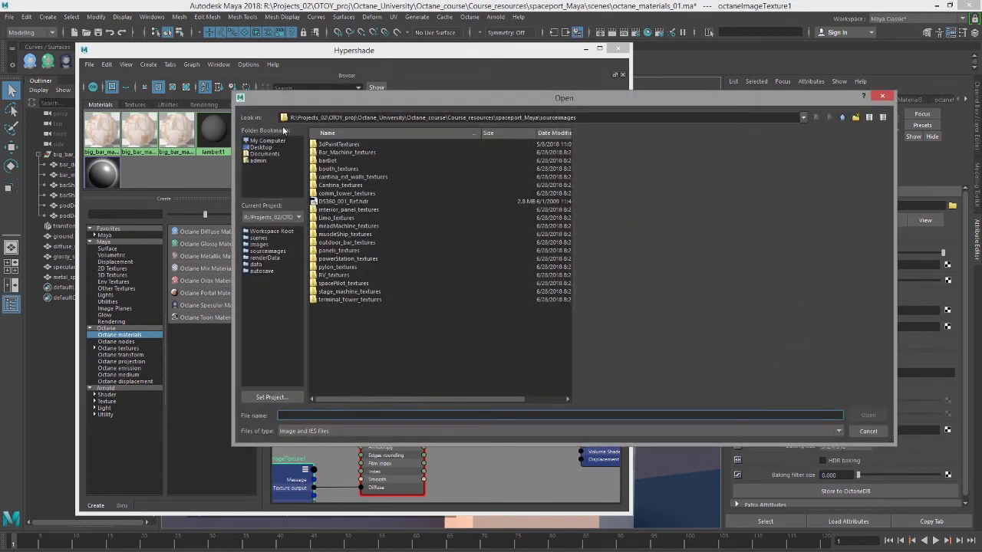
double_click(344, 152)
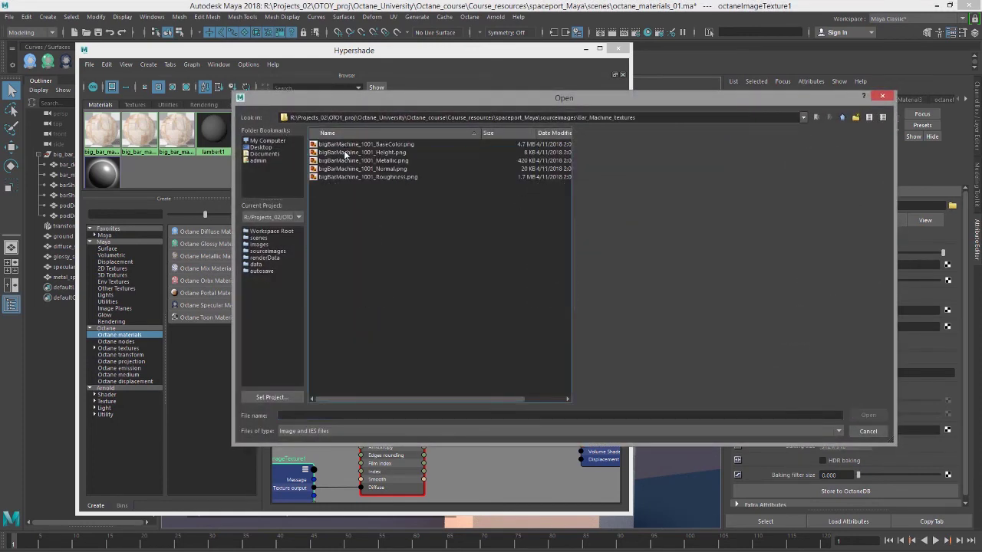
left_click(393, 145)
left_click(867, 415)
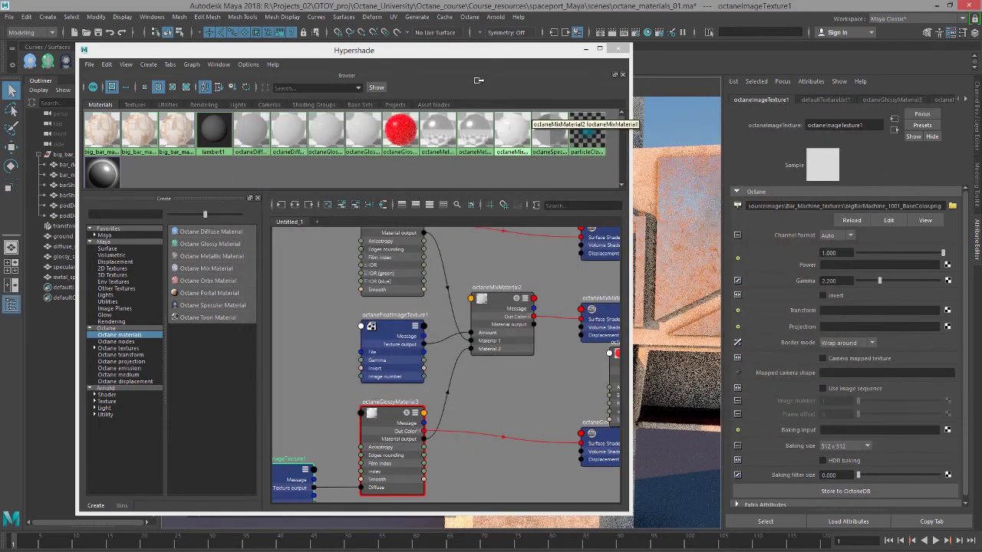
Step: Examine the base color texture on the rendered bar machine
left_click_drag(480, 53, 428, 370)
left_click_drag(506, 254, 466, 258, "alt")
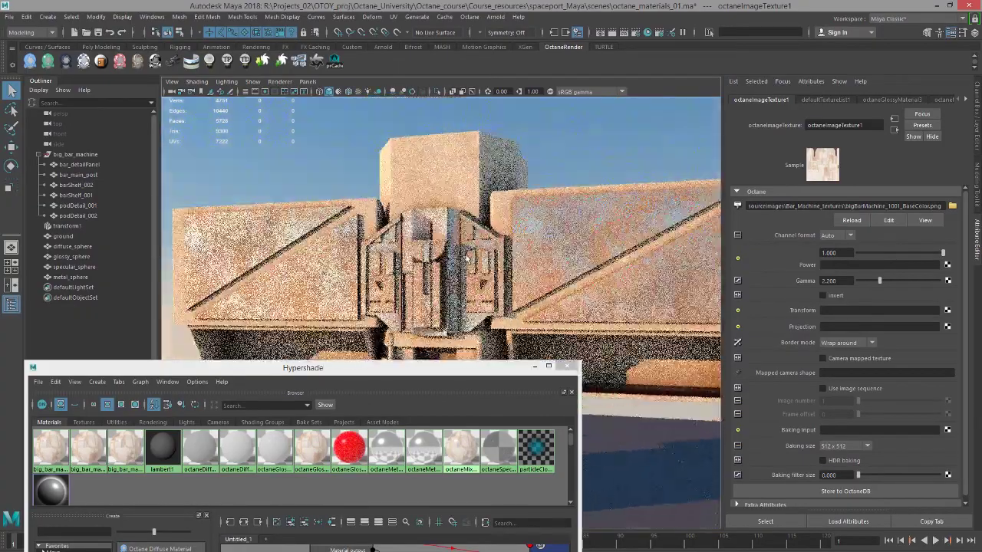
right_click_drag(466, 259, 452, 250, "alt")
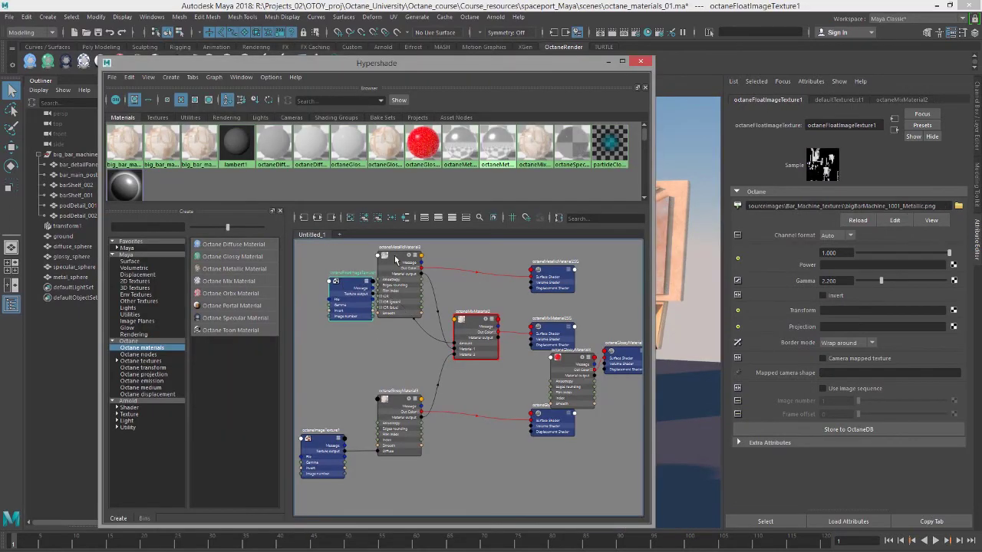
Step: Rearrange the network so the metallic material node sits between the float image texture and the glossy material
left_click_drag(395, 258, 343, 369)
middle_click_drag(403, 350, 430, 288, "alt")
scroll(441, 339, "up", 1)
scroll(429, 336, "up", 2)
middle_click_drag(368, 311, 381, 377, "alt")
left_click_drag(373, 361, 364, 299)
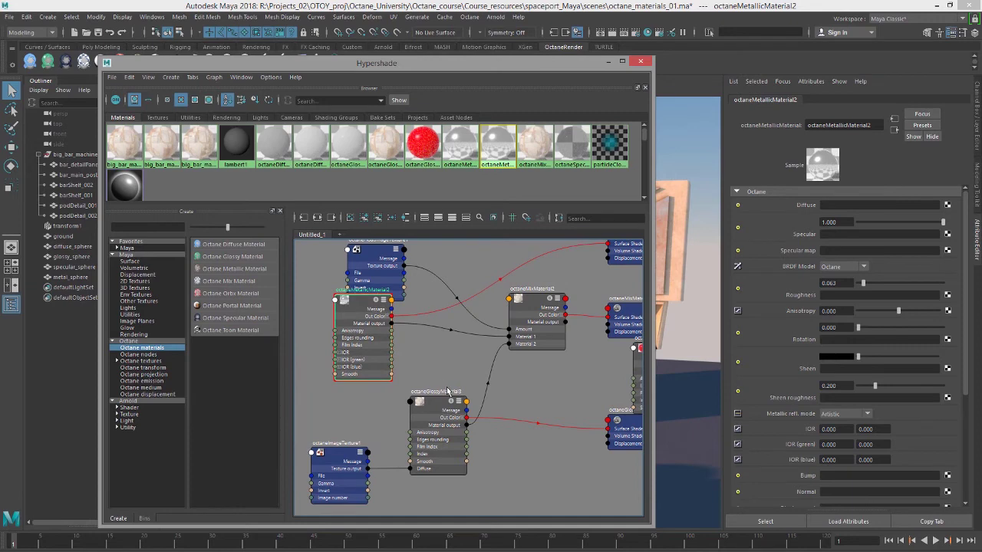
Step: Move the glossy material node clear of its neighbours and map an Octane Float Image Texture to the material's Roughness
left_click_drag(441, 411, 435, 440)
middle_click_drag(461, 391, 457, 347, "alt")
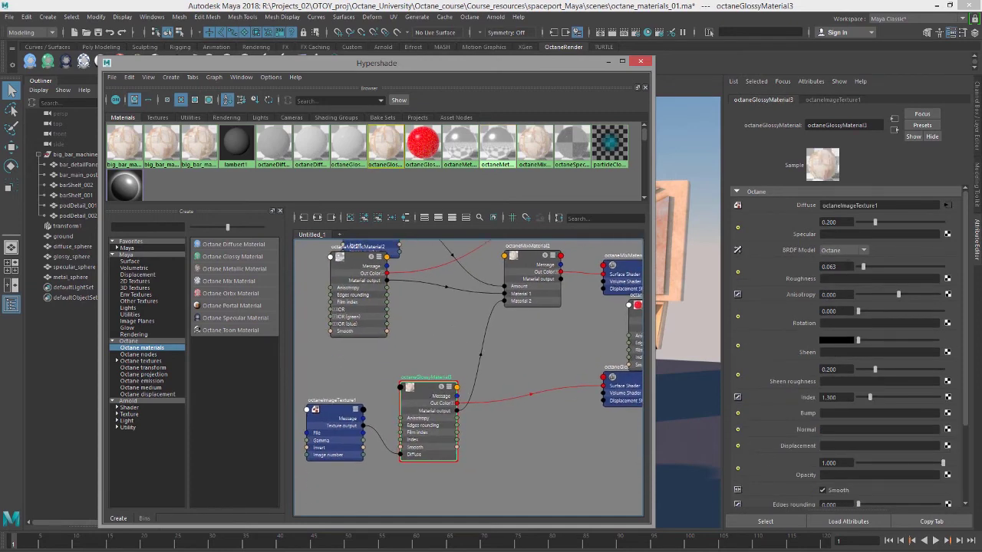
left_click_drag(556, 66, 0, 164)
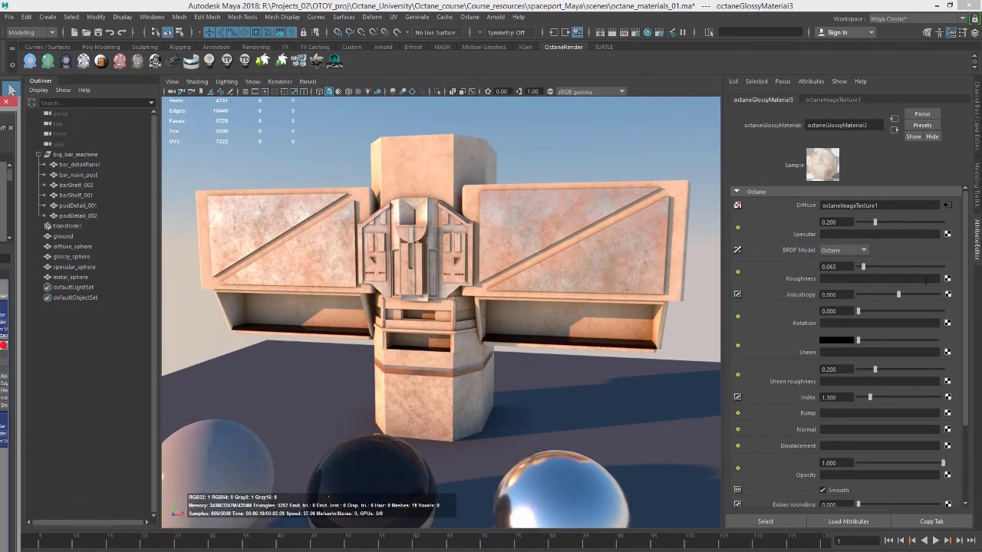
left_click(947, 278)
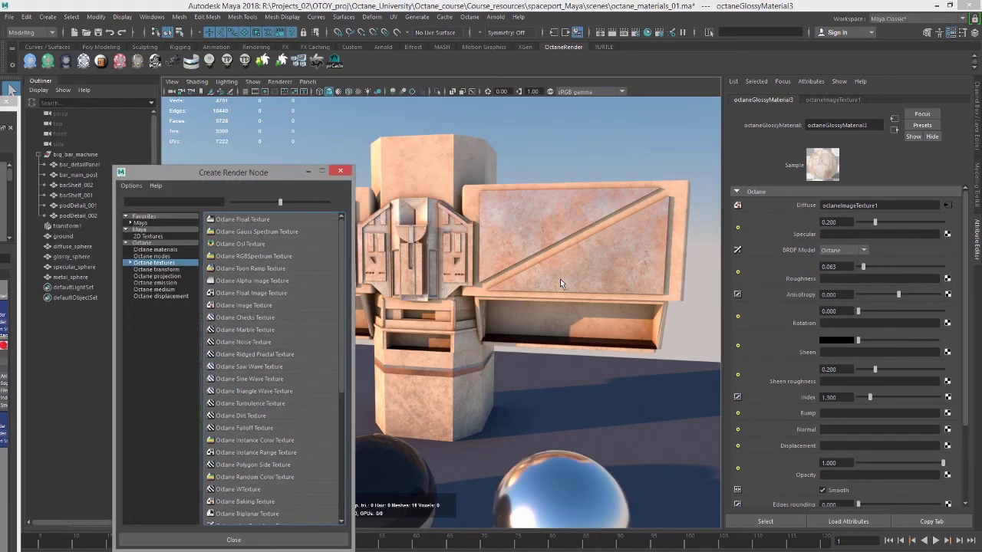
left_click(289, 292)
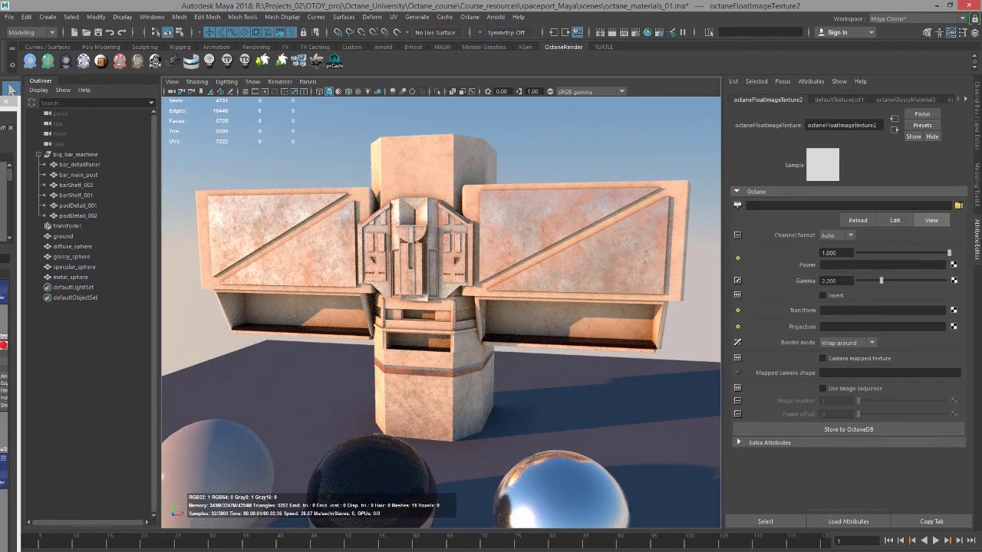
Step: Load bigBarMachine_1001_Roughness.png from the Bar_Machine_textures folder into the float image texture
left_click(958, 206)
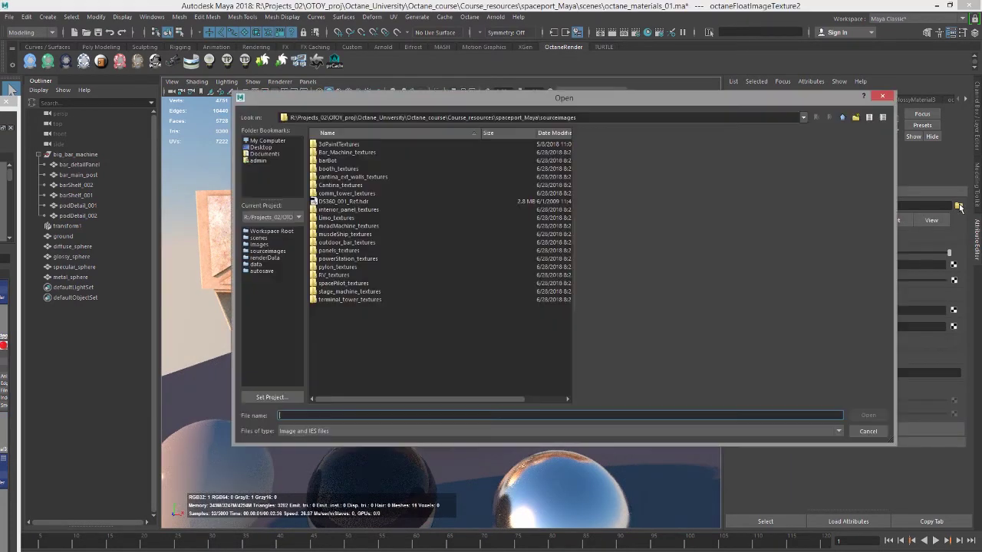
double_click(351, 151)
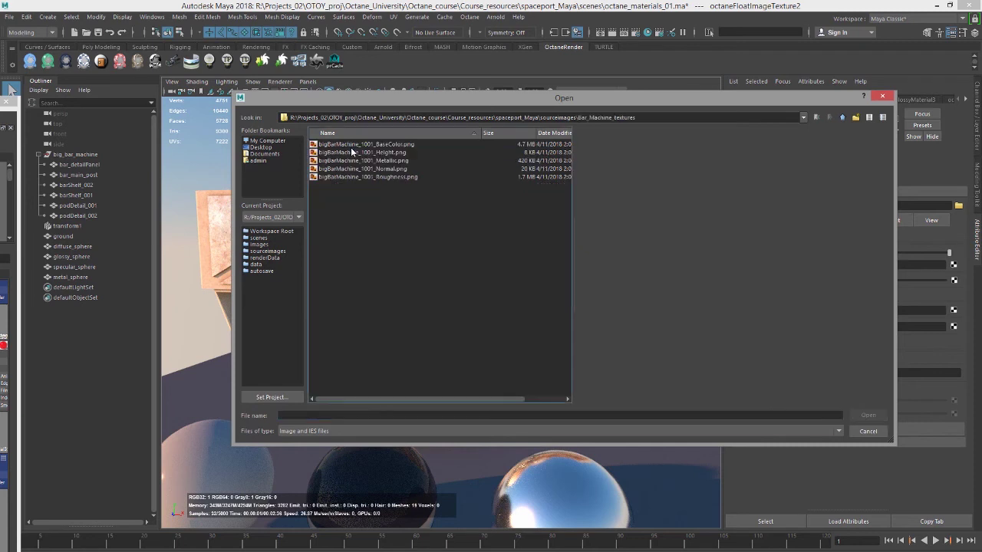
left_click(405, 177)
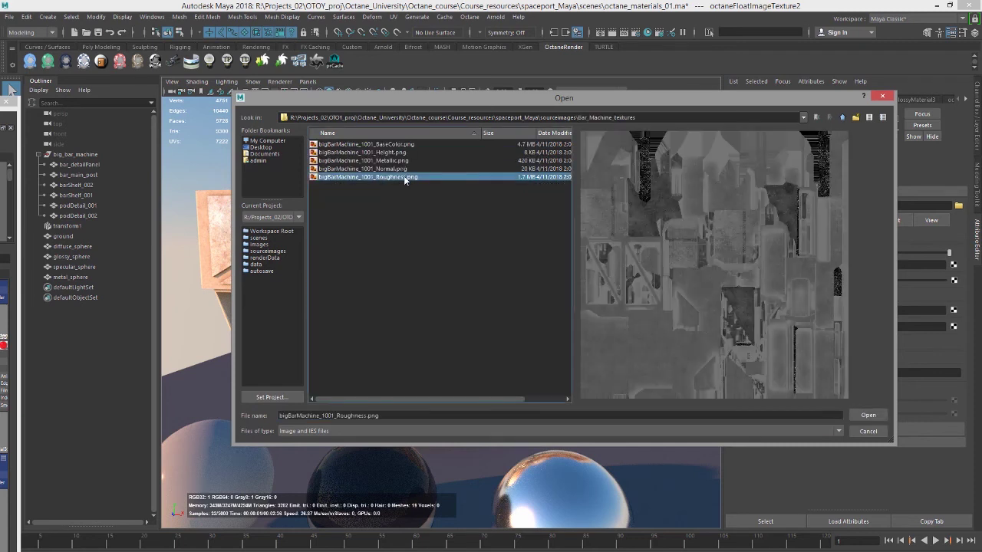
left_click(867, 416)
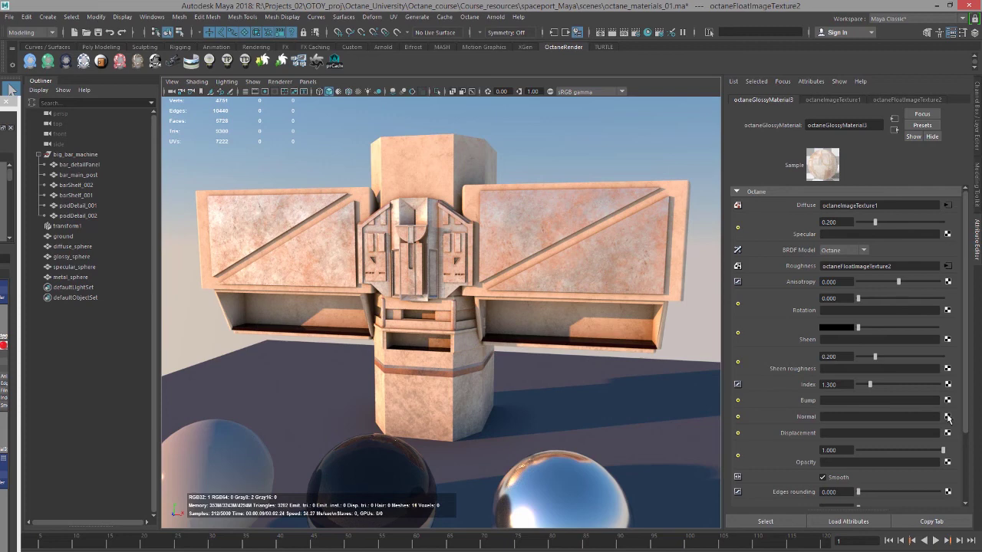
Step: Map an Octane Image Texture to the glossy material's Normal and load bigBarMachine_1001_Normal.png from the Bar_Machine_textures folder
left_click(947, 417)
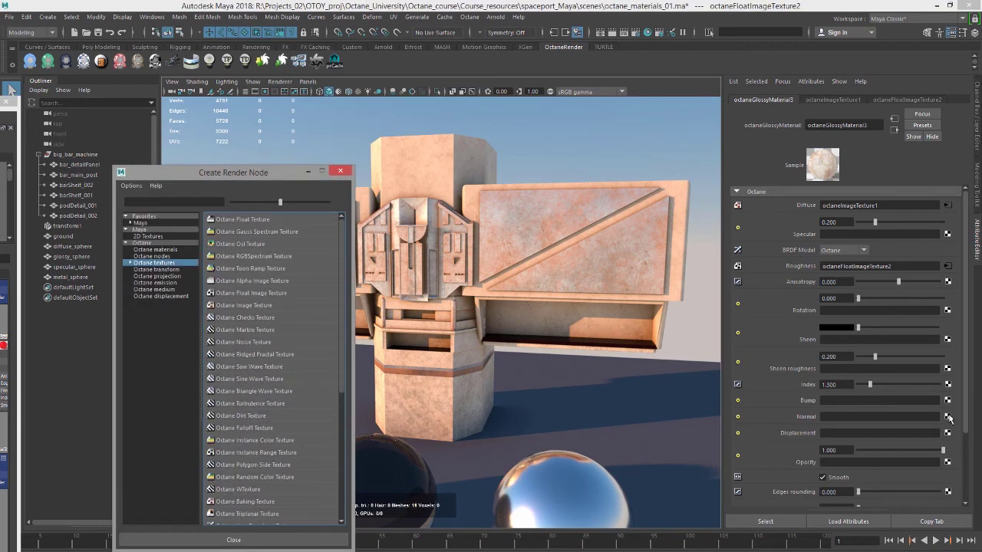
left_click(253, 304)
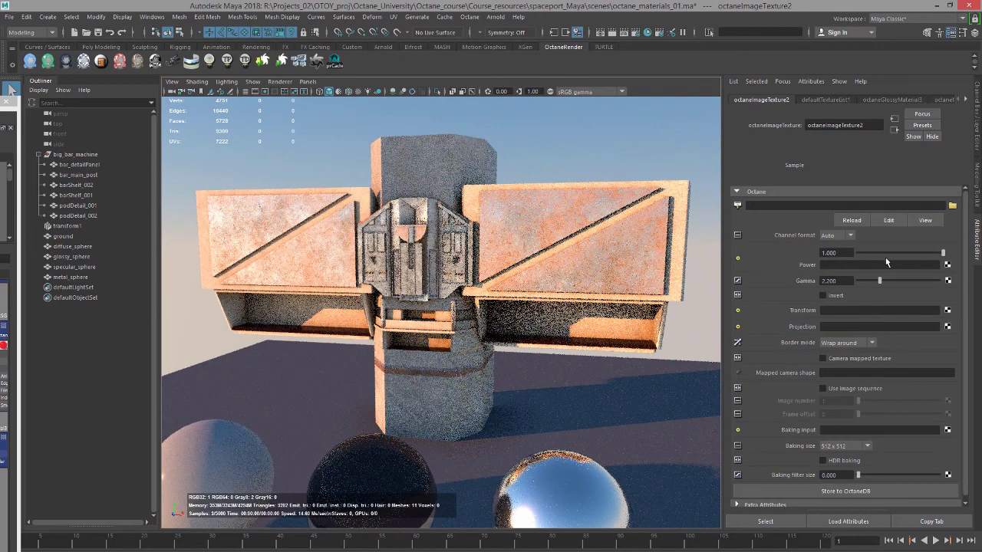
left_click(952, 206)
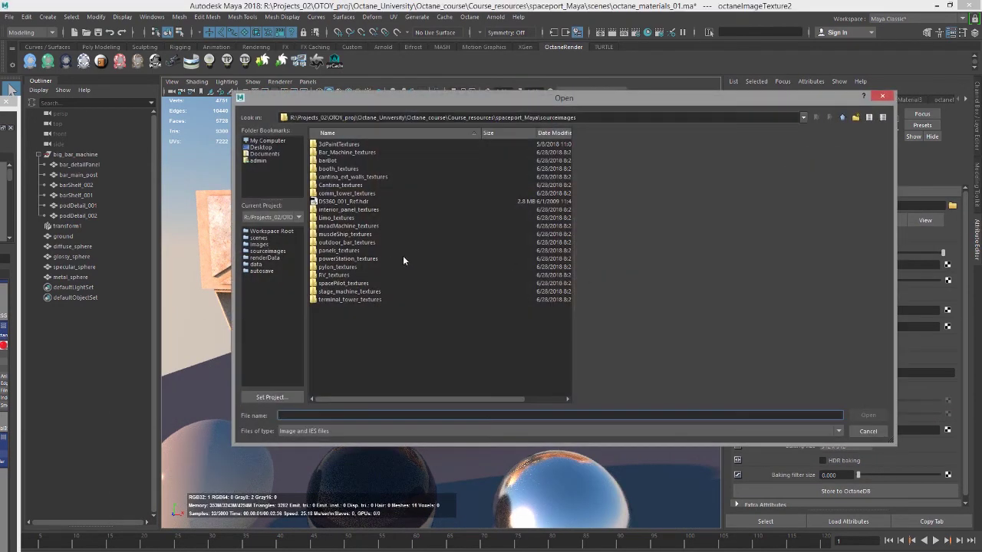
double_click(349, 153)
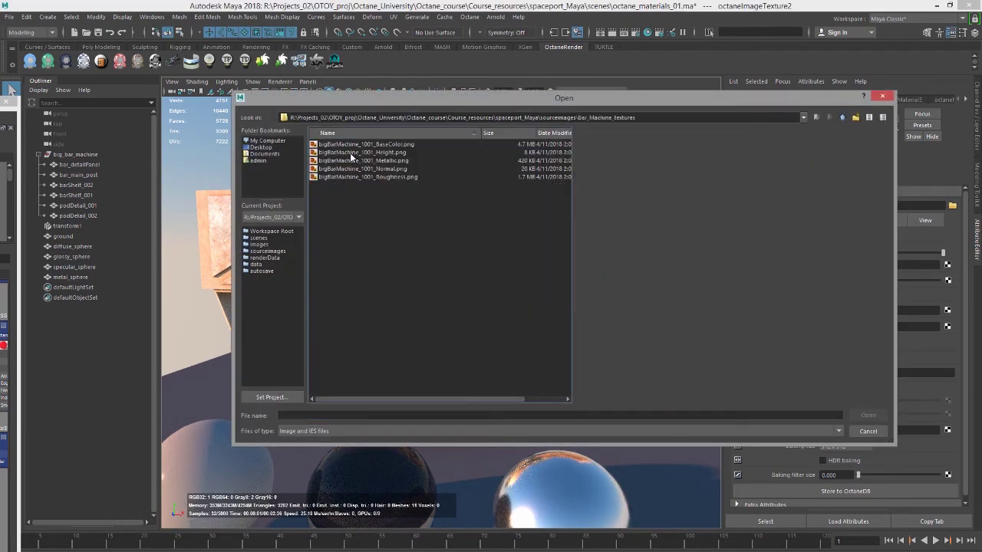
left_click(389, 168)
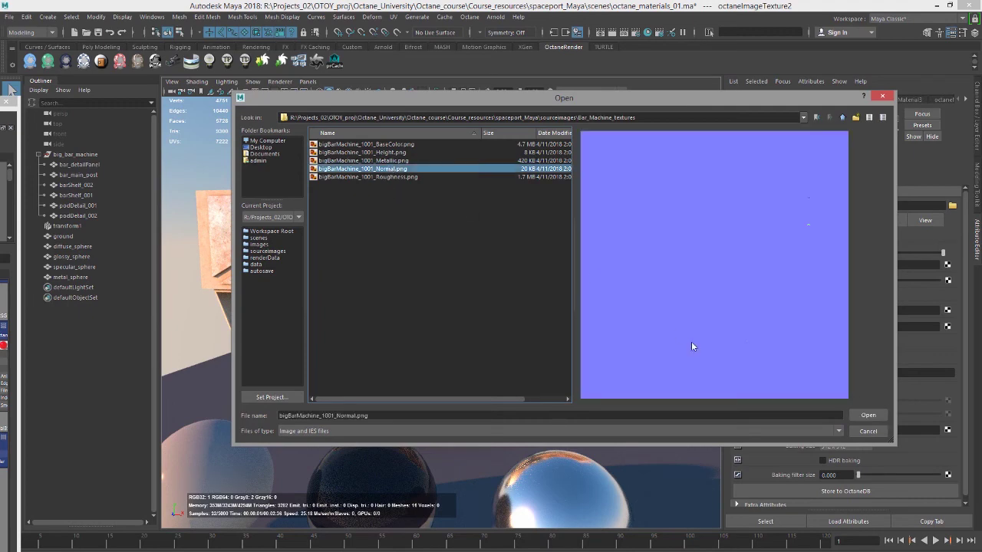
left_click(864, 417)
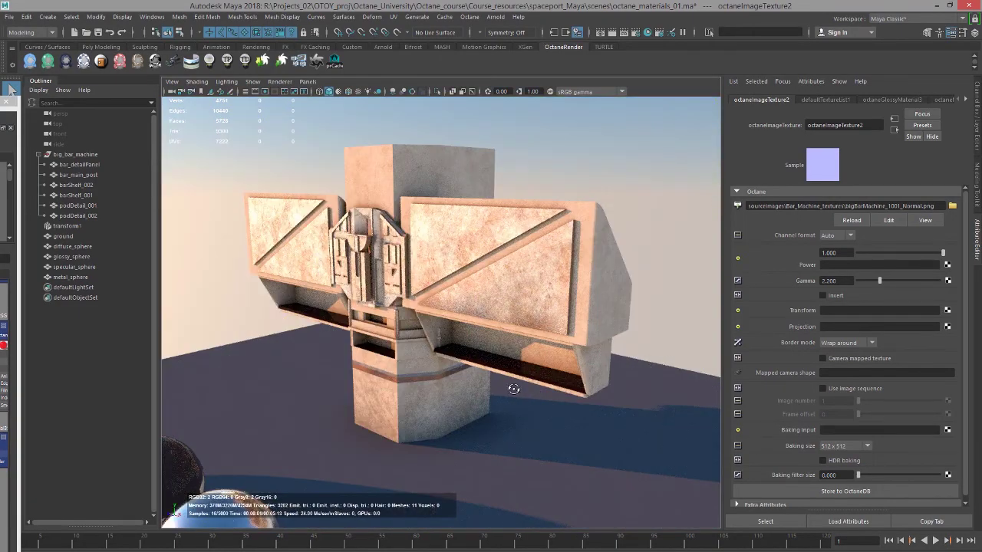
Step: Set the Index of the glossy material to 1.6
left_click_drag(497, 316, 572, 364, "alt")
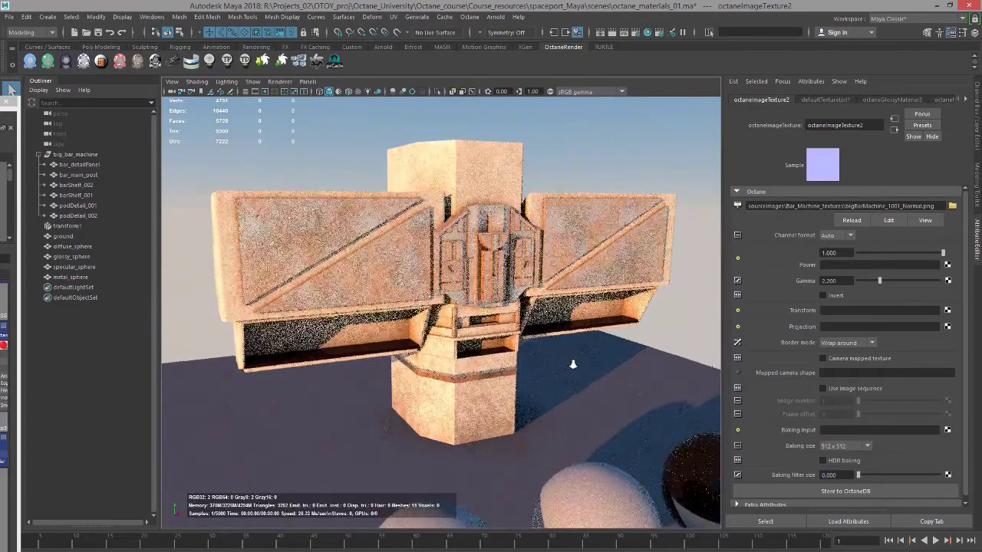
right_click_drag(573, 364, 585, 371, "alt")
left_click_drag(585, 370, 589, 370, "alt")
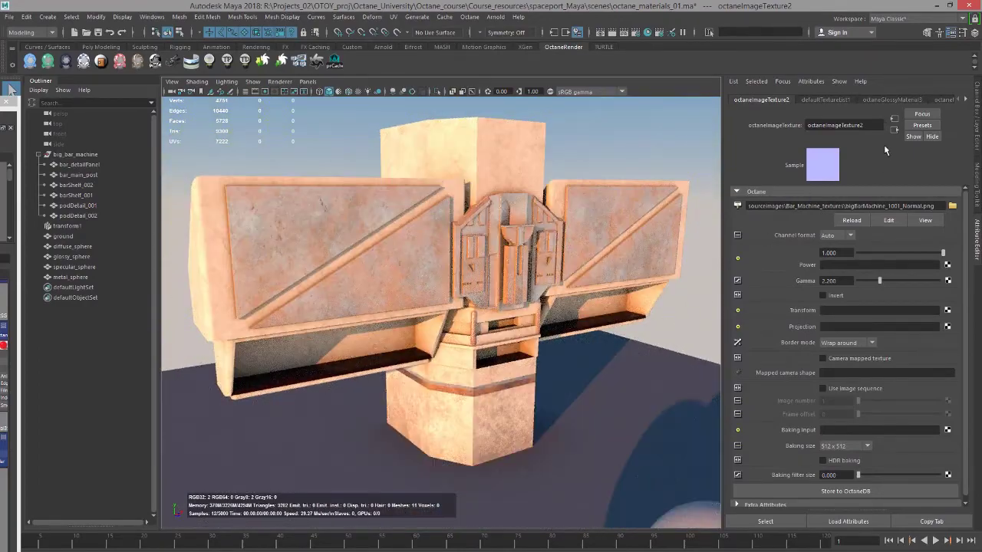
left_click(894, 130)
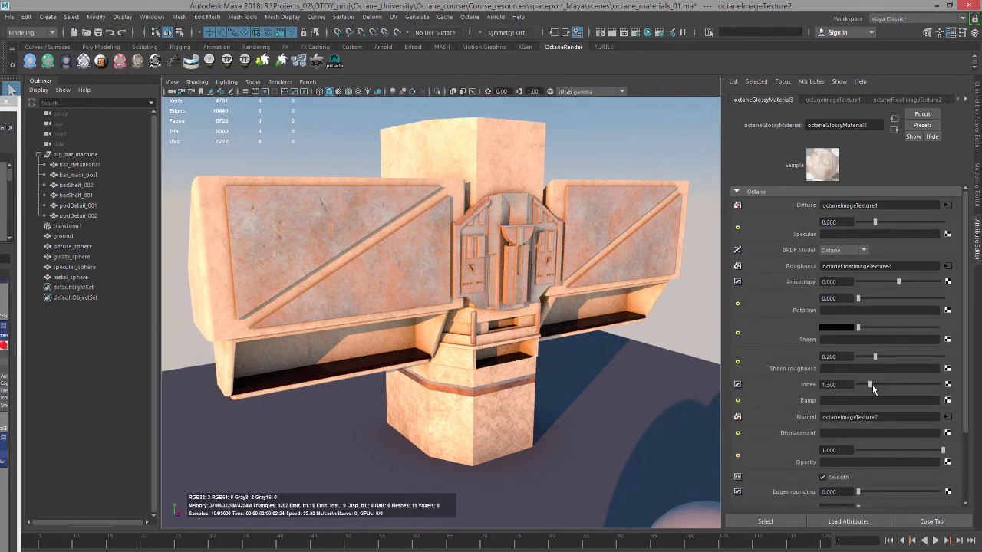
left_click(850, 384)
type("1.6")
key("Return")
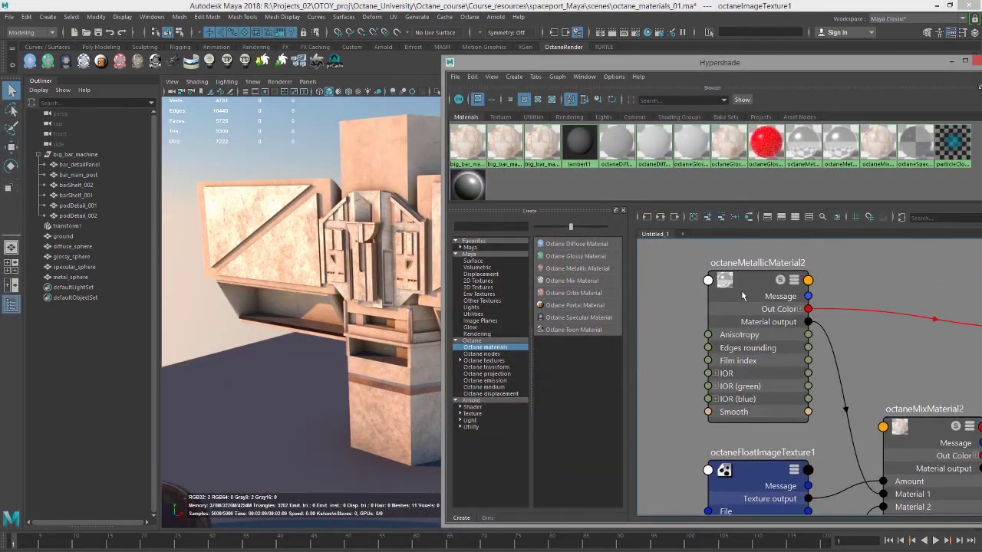
Step: Move the base color image texture node beside the metallic material and rename it barMachine_diffuse
middle_click_drag(847, 332, 805, 283, "alt")
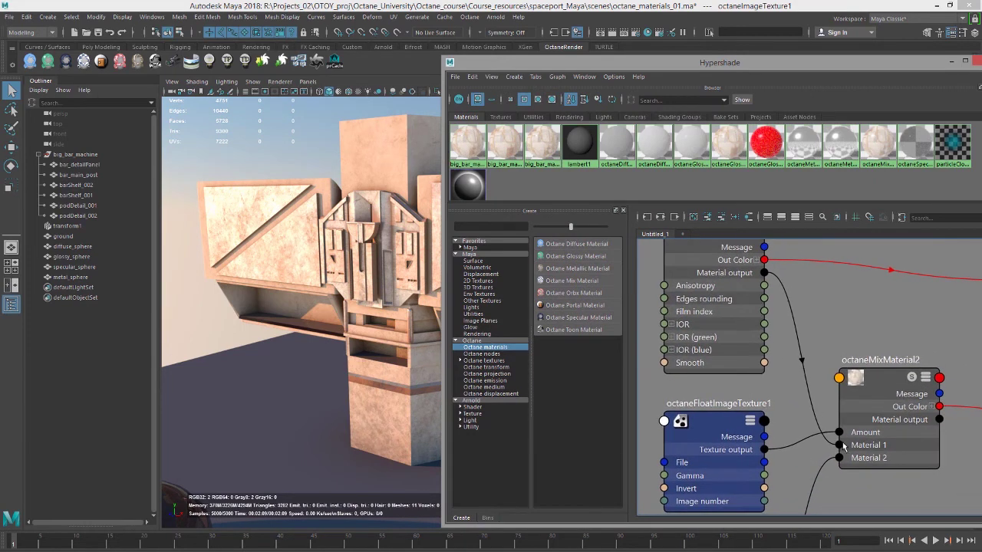
middle_click_drag(863, 387, 860, 416, "alt")
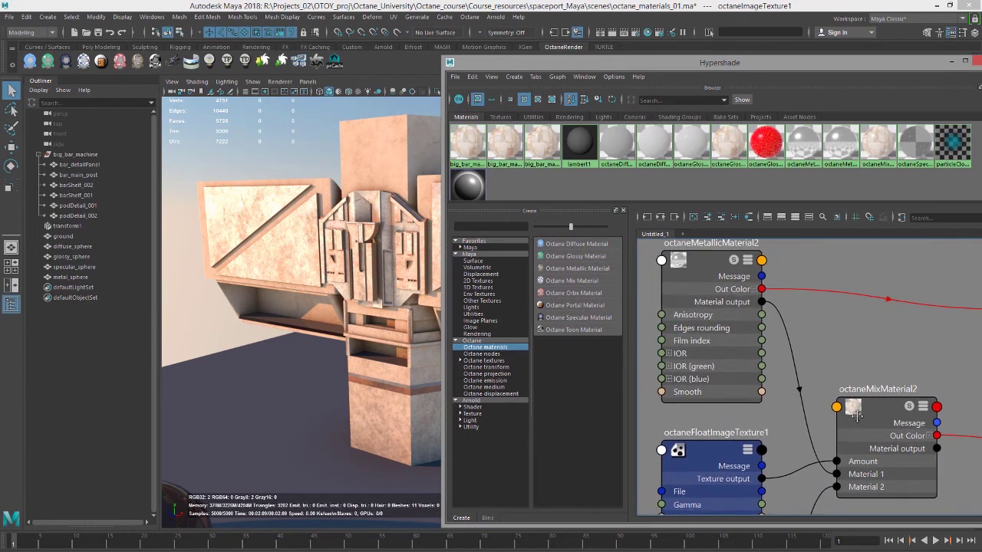
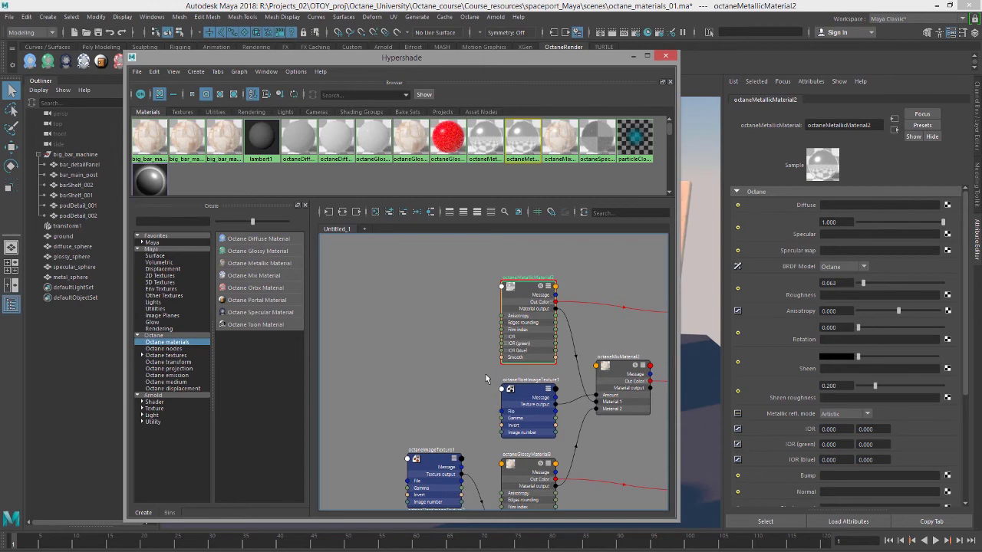
left_click_drag(431, 466, 373, 342)
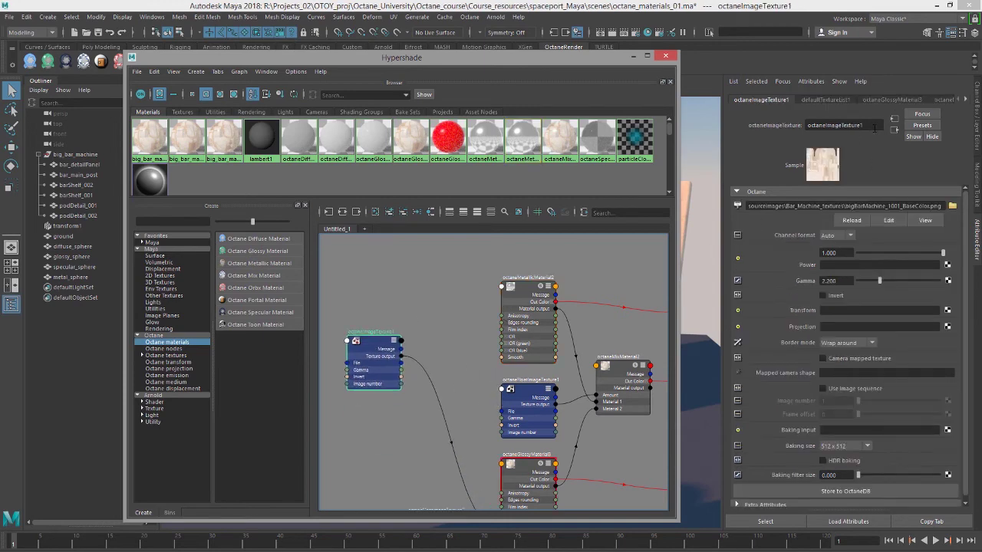
left_click(840, 125)
type("barMachine")
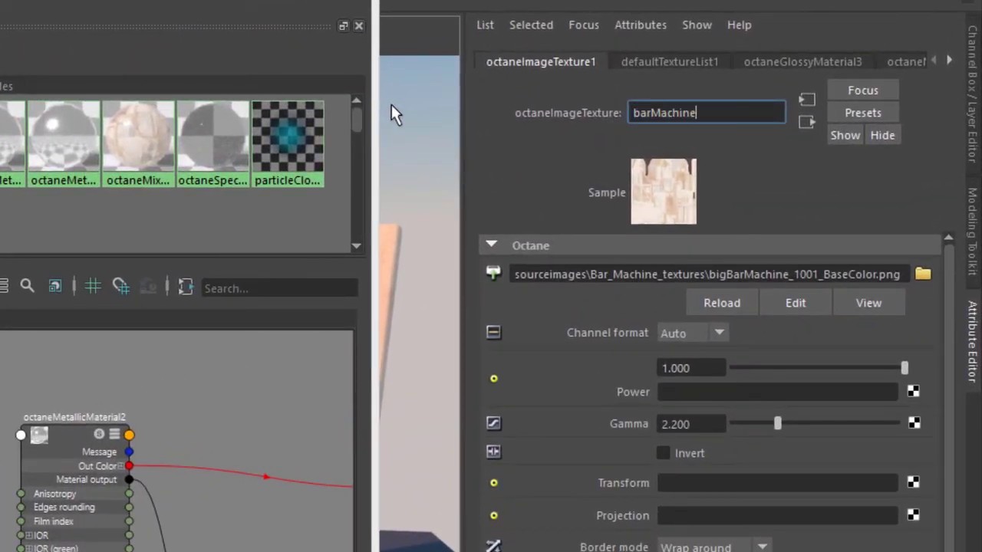
type("_diffuse")
key("Return")
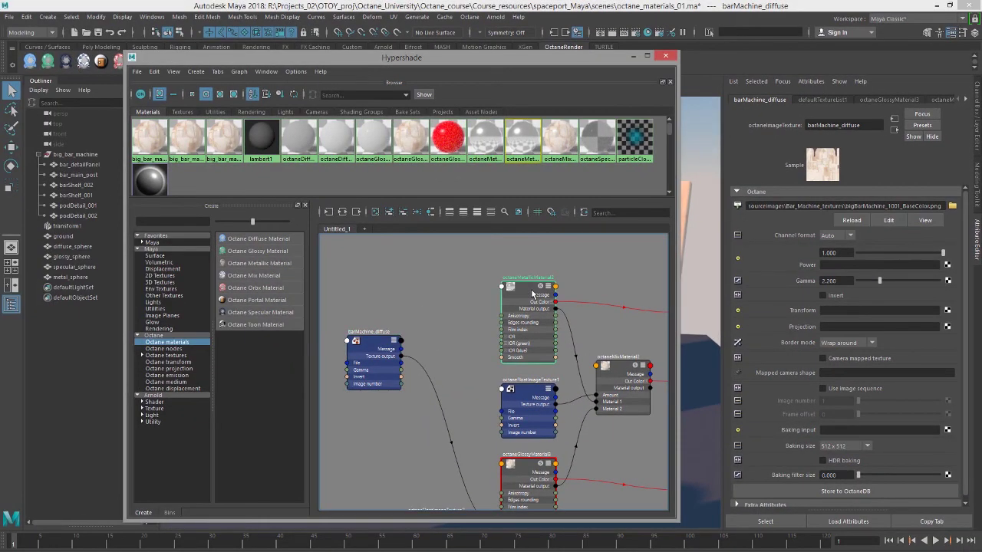
Step: Connect barMachine_diffuse to the Diffuse of the metallic material that feeds Material 1
left_click(526, 290)
middle_click_drag(372, 342, 795, 204)
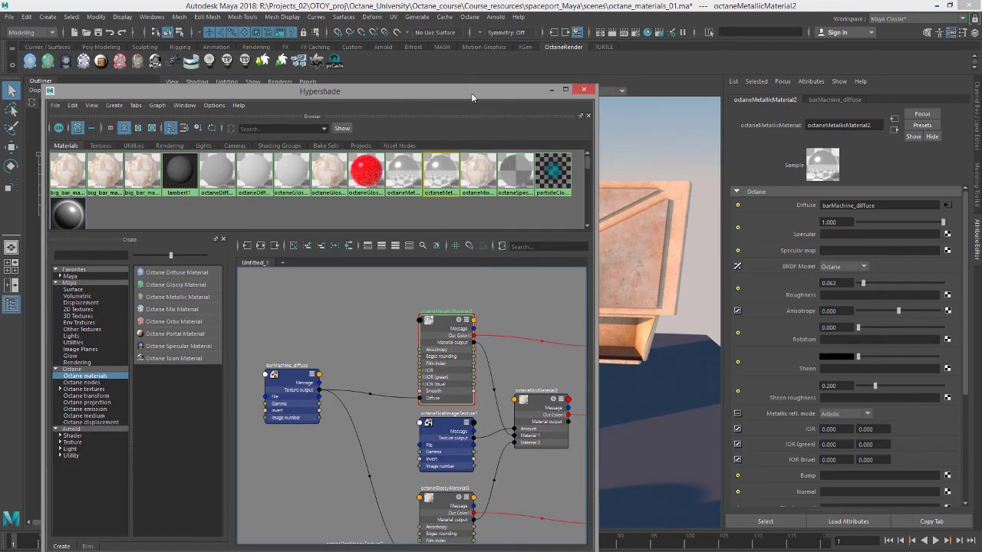
left_click_drag(471, 93, 252, 134)
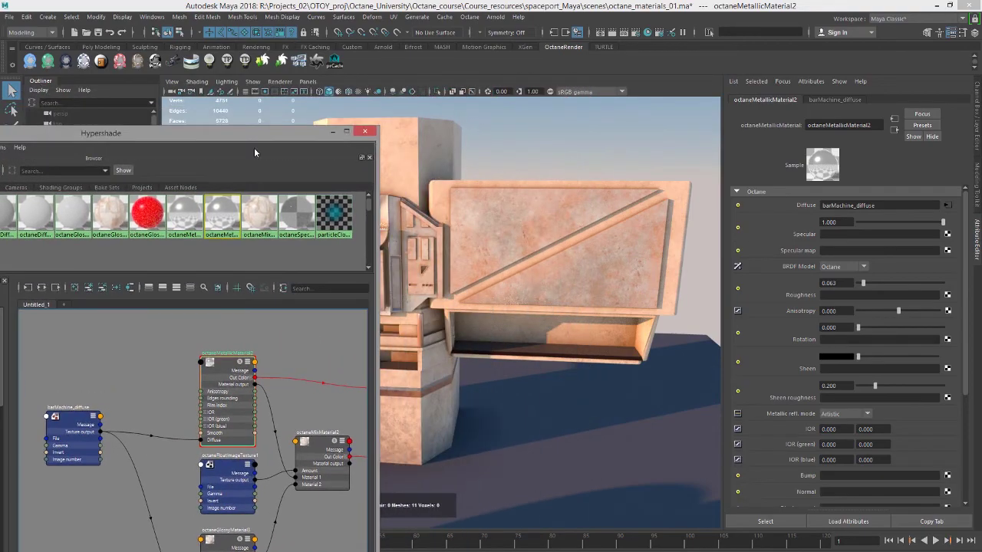
left_click_drag(515, 285, 499, 249, "alt")
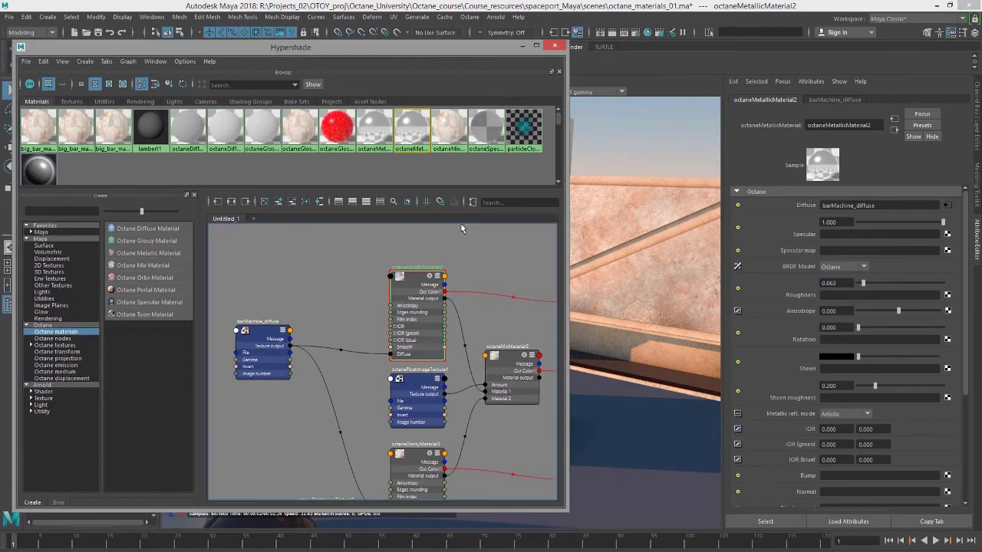
Step: Assign octaneMetallicMaterial2 to all bar machine parts from bar_detailPanel to podDetail_002 and check it in the render
middle_click_drag(461, 224, 392, 231, "alt")
scroll(413, 243, "down", 1)
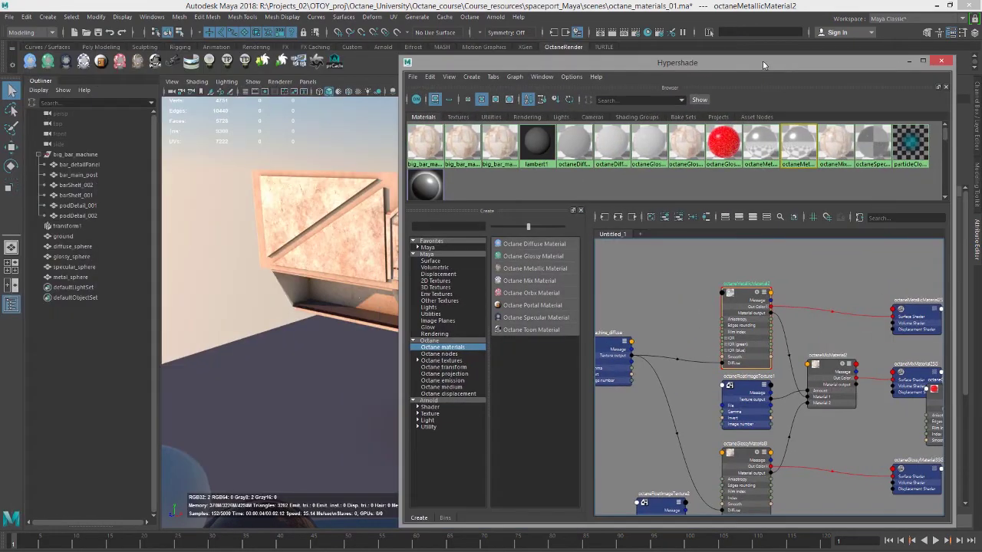
left_click_drag(762, 61, 741, 61)
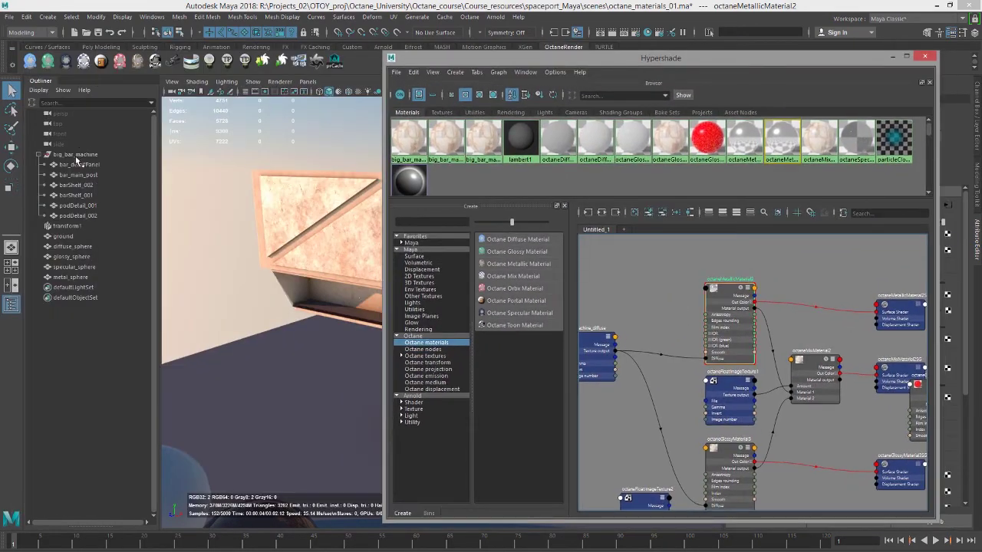
left_click(77, 164)
left_click(85, 215, "shift")
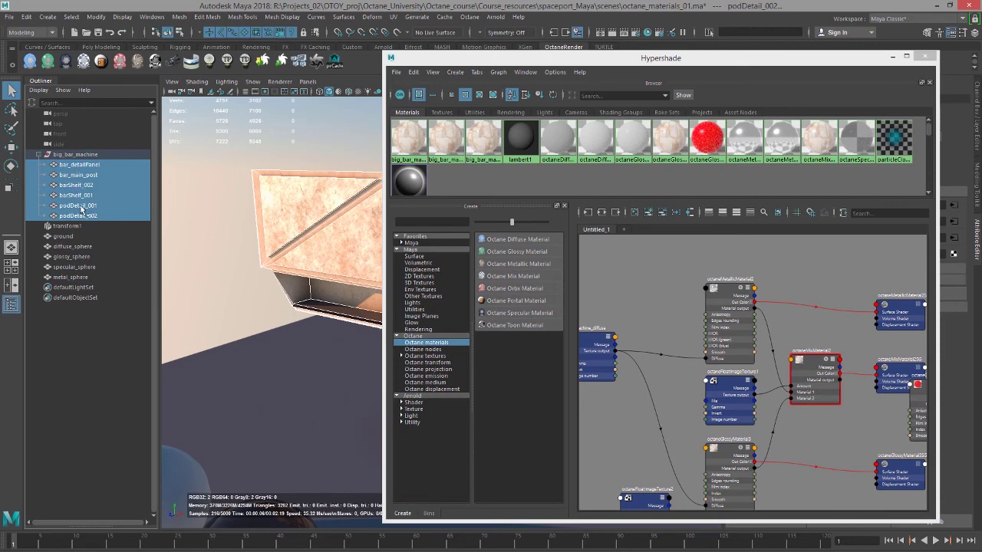
middle_click_drag(743, 349, 646, 346, "alt")
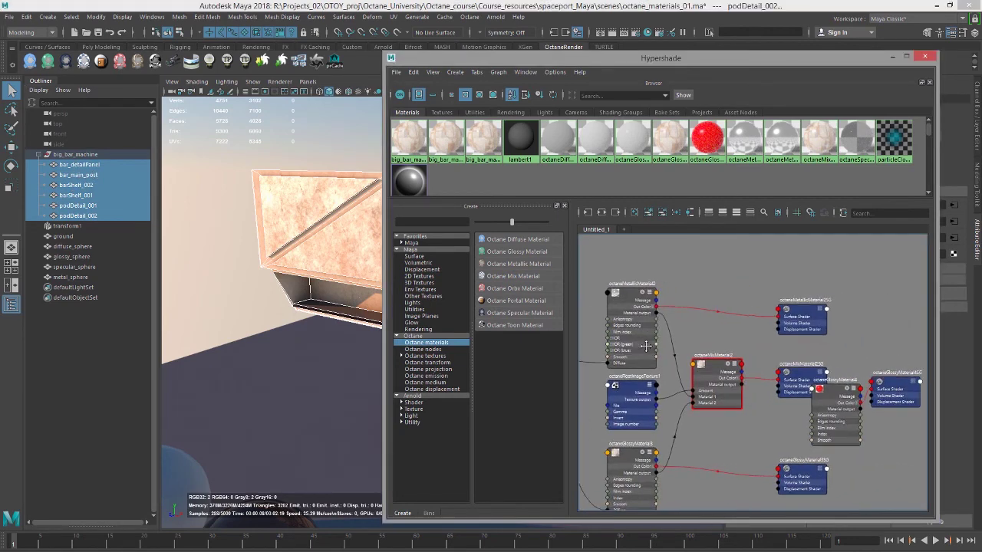
right_click_drag(648, 347, 666, 348, "alt")
scroll(666, 348, "up", 5)
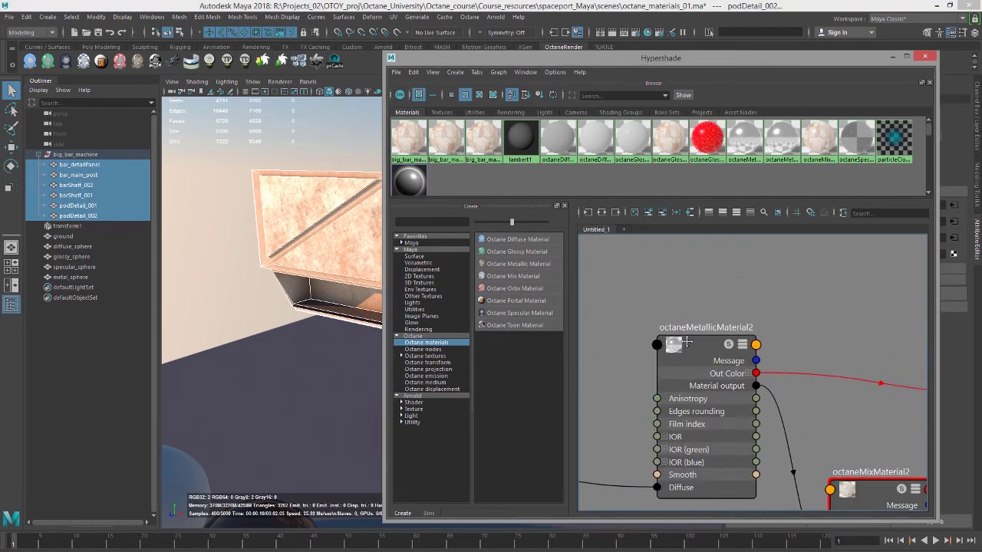
scroll(679, 307, "up", 2)
right_click(692, 289)
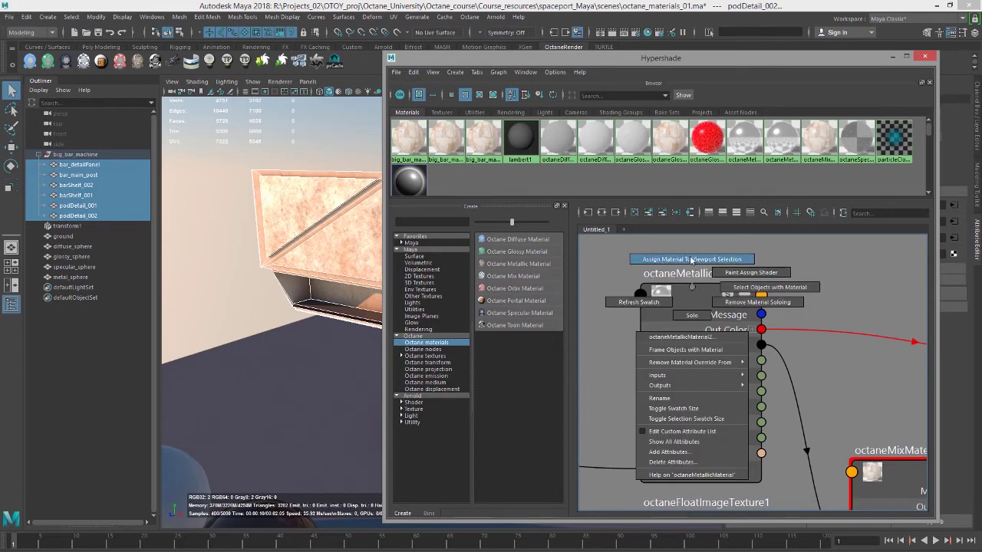
left_click(691, 259)
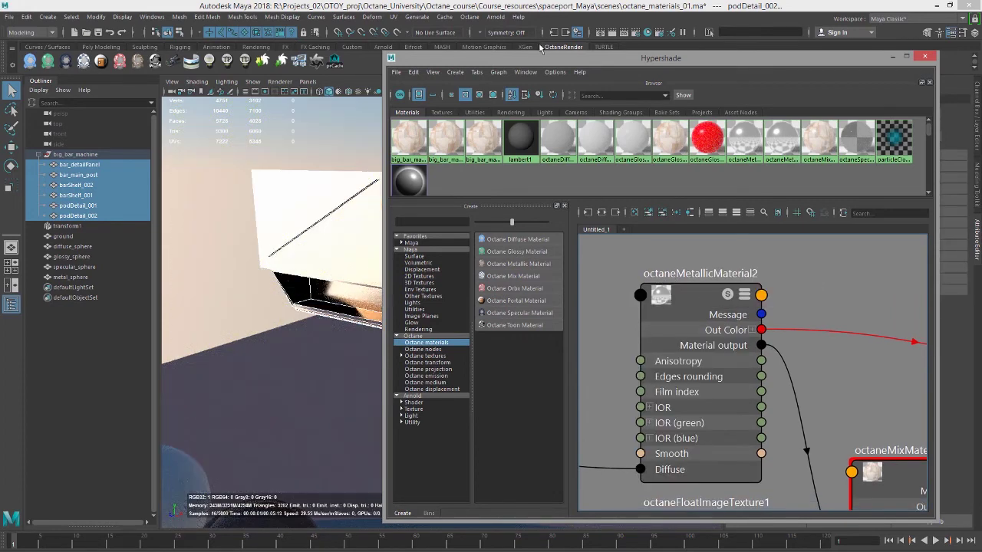
left_click_drag(541, 53, 484, 359)
left_click_drag(518, 270, 607, 323, "alt")
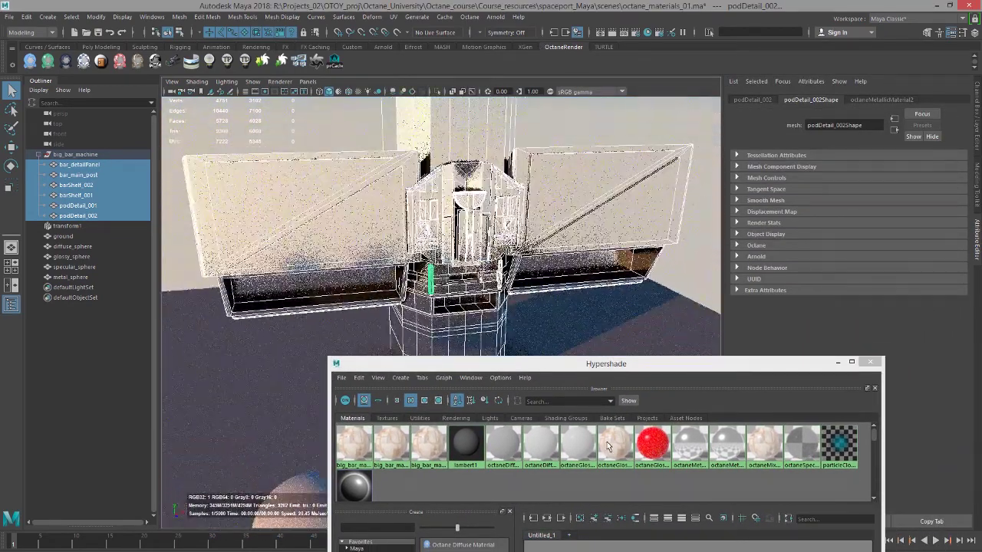
Step: Connect barMachine_diffuse to the Specular of octaneMetallicMaterial2 and check the bar machine in the render
left_click_drag(604, 361, 145, 102)
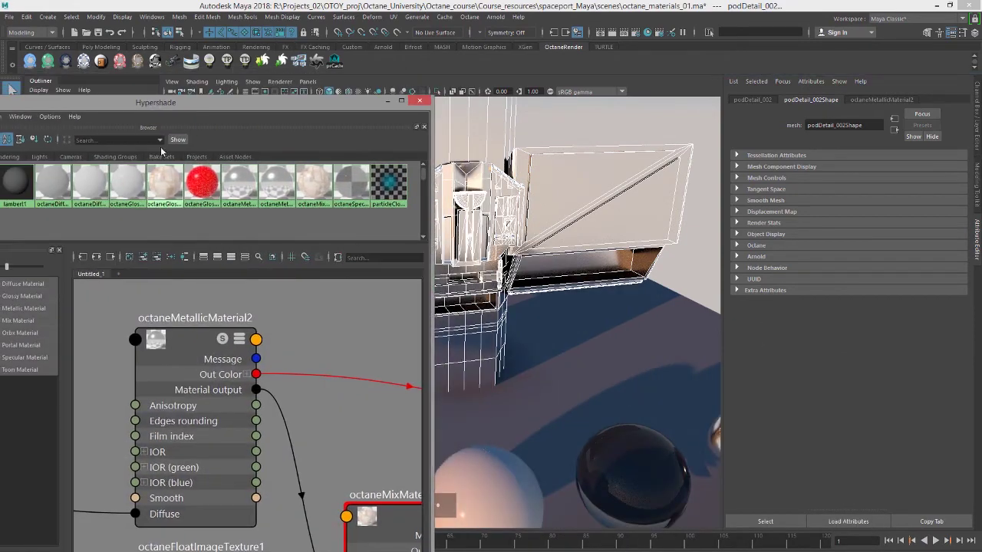
left_click(201, 339)
middle_click_drag(115, 353, 273, 331, "alt")
scroll(263, 351, "down", 3)
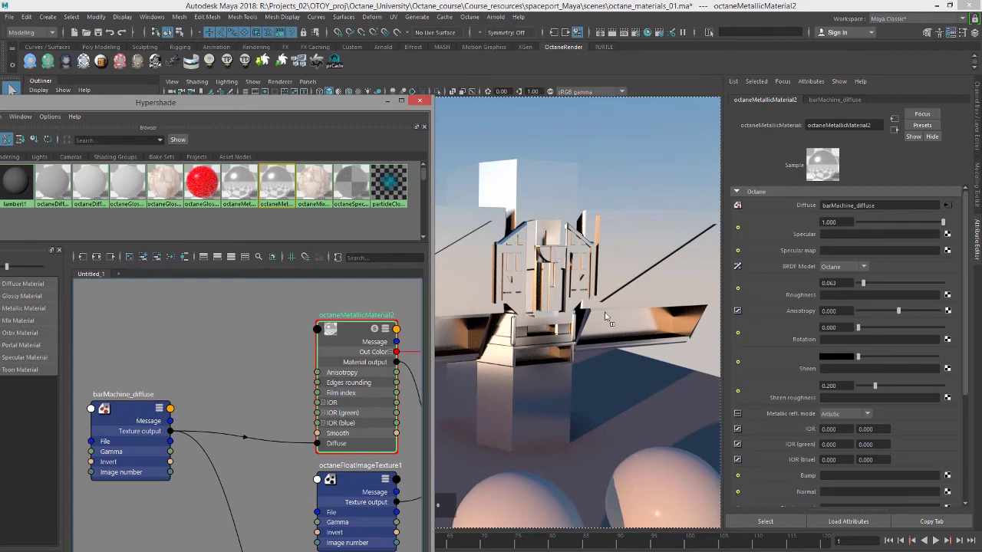
middle_click_drag(683, 294, 803, 236)
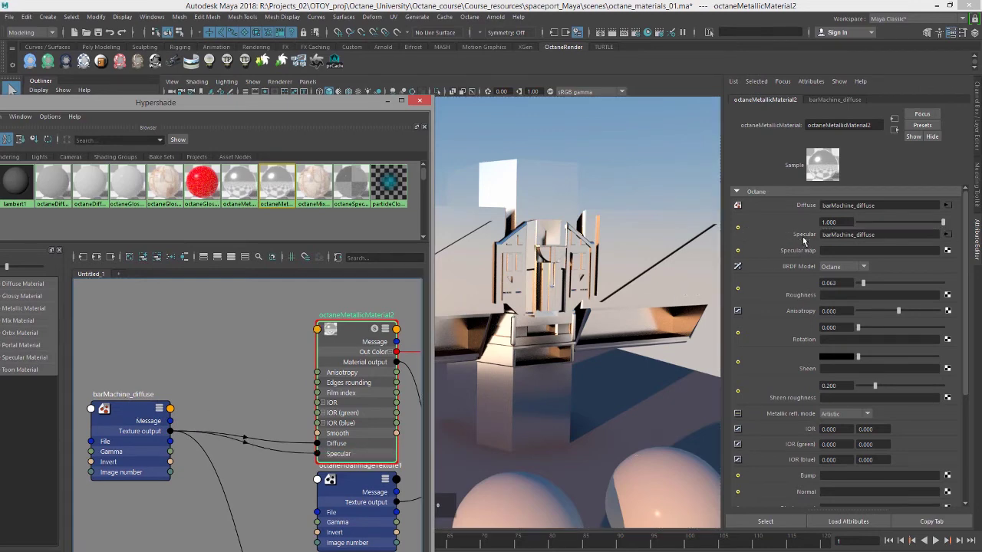
left_click_drag(567, 314, 600, 333, "alt")
Step: Move the metallic map's float image texture node above barMachine_diffuse and rename it barMachine_metal
scroll(601, 333, "down", 2)
middle_click_drag(361, 384, 365, 461, "alt")
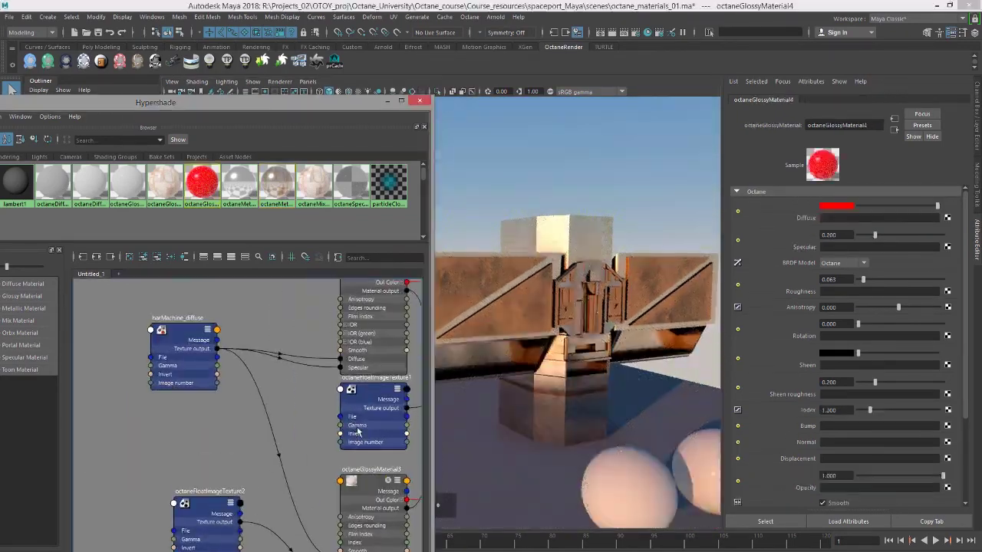
left_click_drag(375, 455, 161, 313)
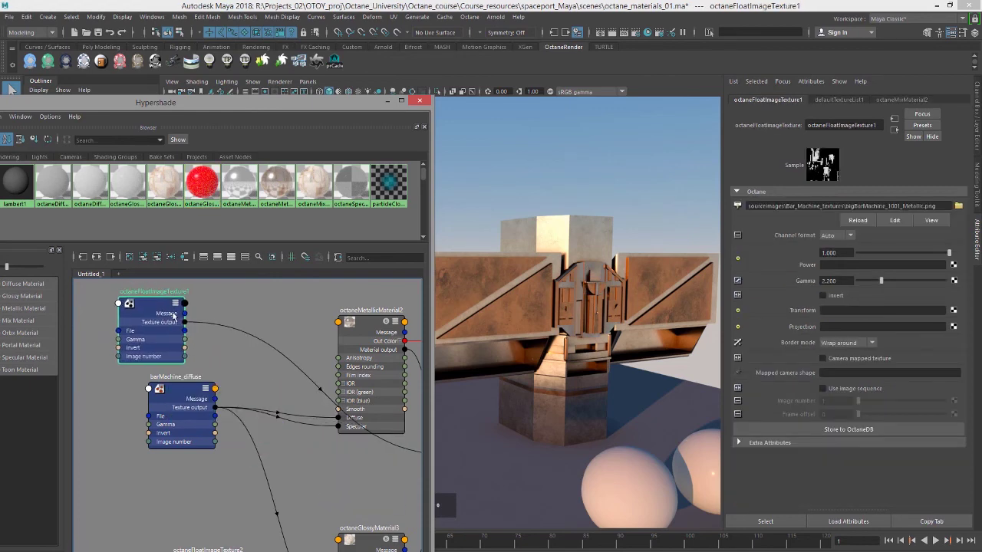
middle_click_drag(186, 331, 274, 396, "alt")
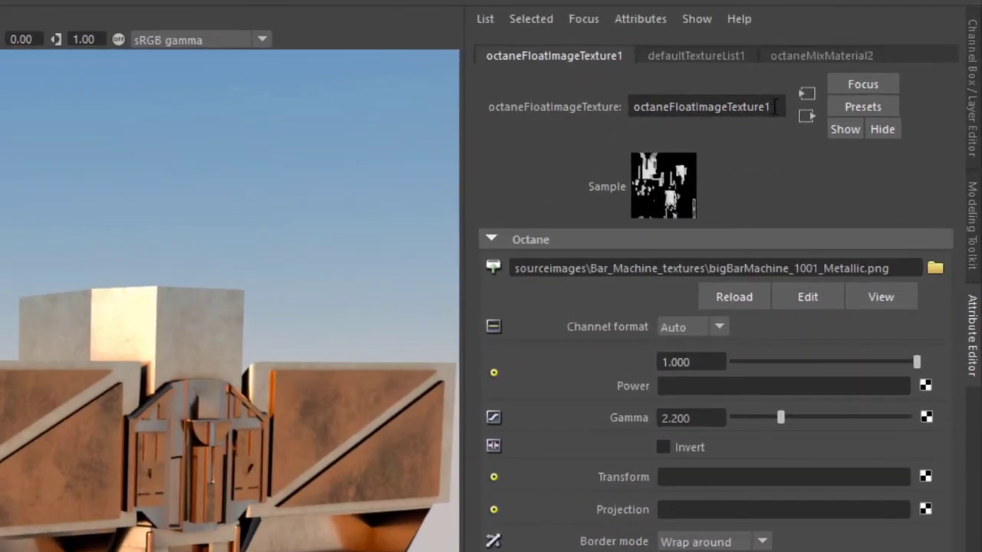
left_click_drag(877, 125, 642, 114)
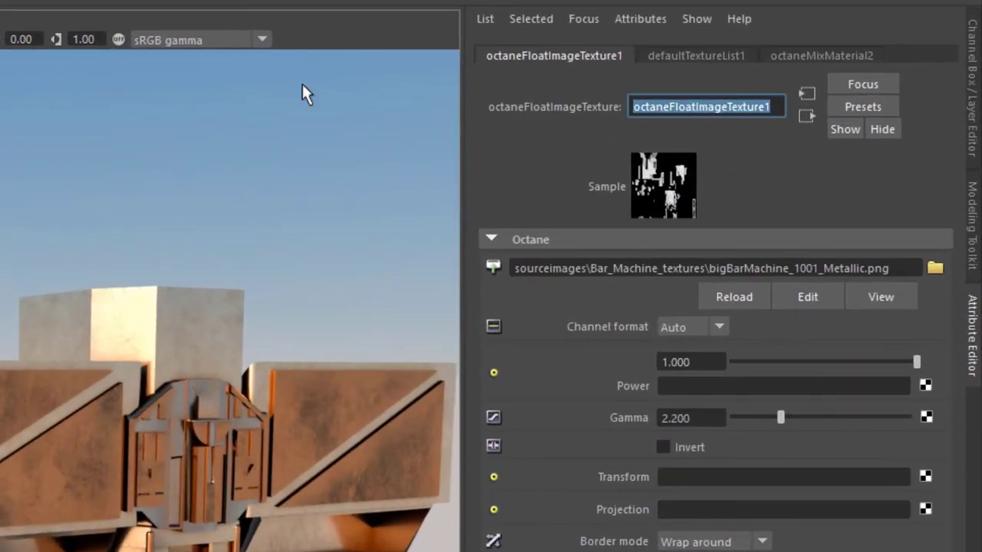
type("barMachine")
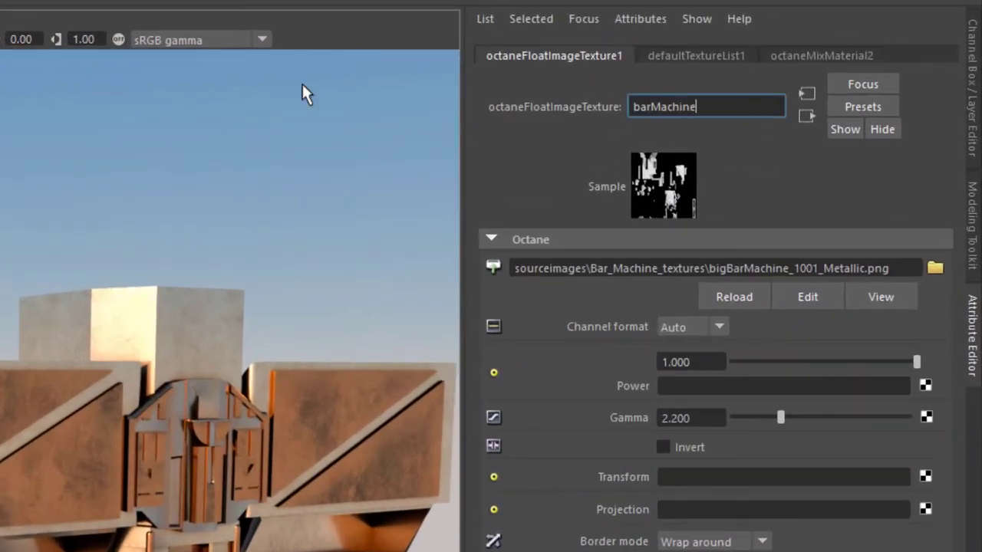
type("_metal")
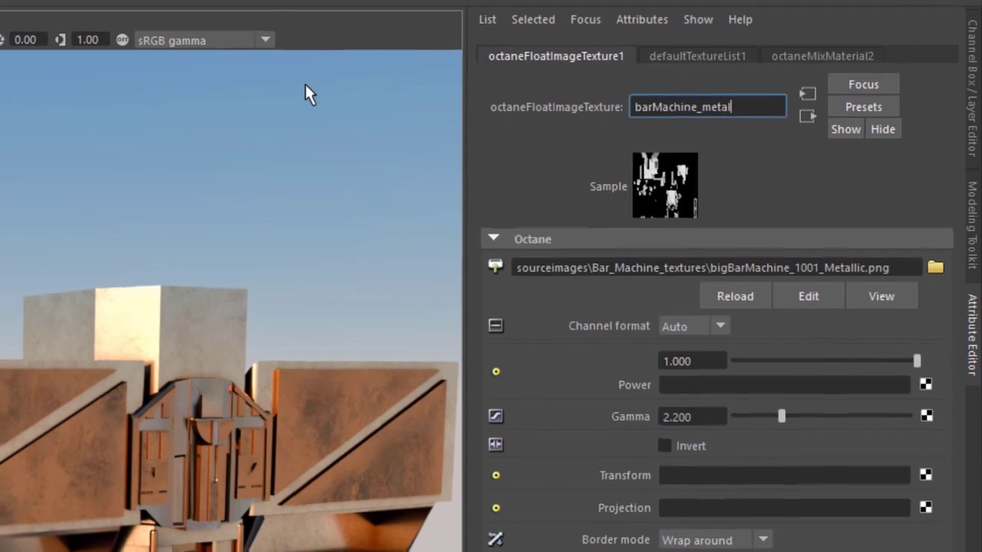
key("Return")
Step: Connect barMachine_metal to the Specular map of octaneMetallicMaterial2
middle_click_drag(356, 365, 262, 346, "alt")
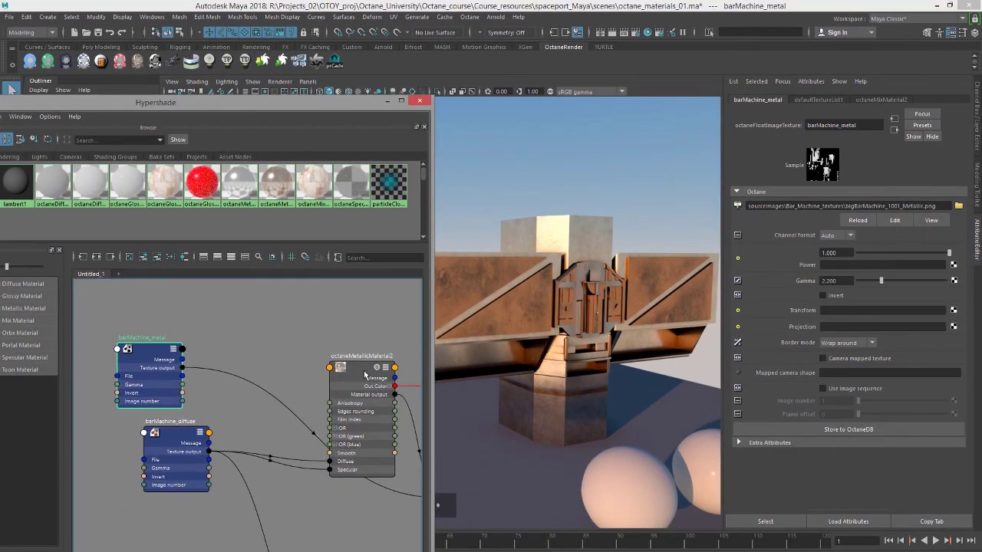
left_click(365, 375)
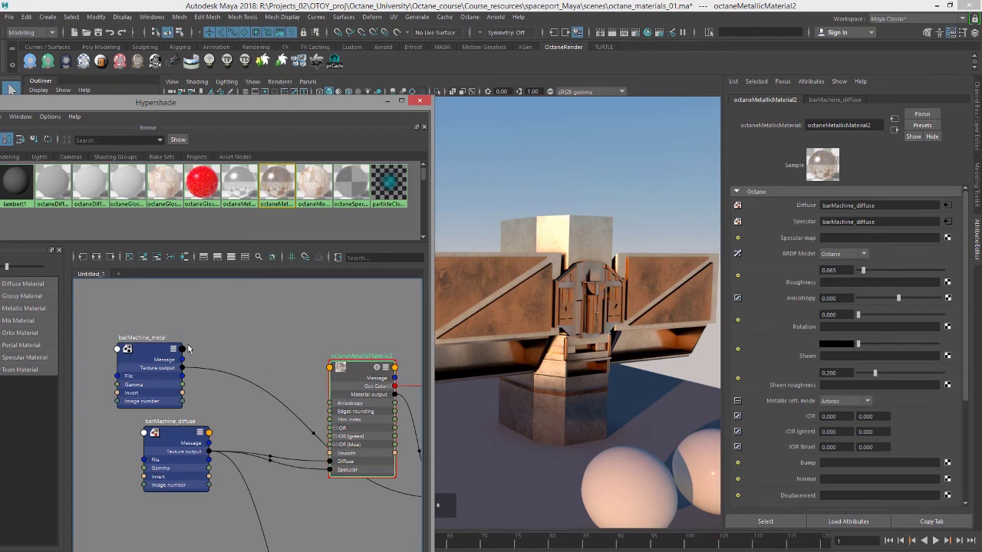
middle_click_drag(787, 244, 786, 244)
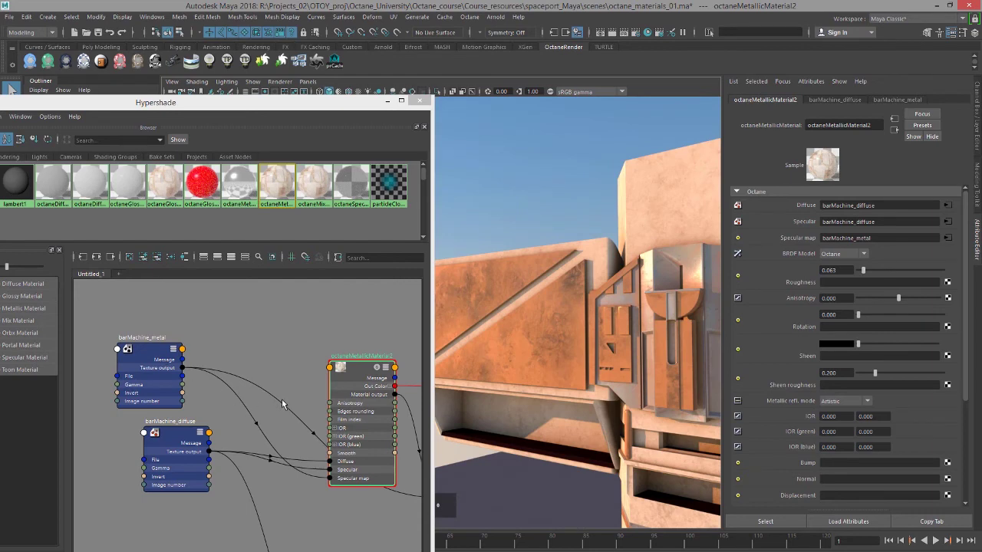
Step: Move the roughness map's float image texture node below barMachine_diffuse and rename it barMachine_Roughness
right_click_drag(277, 391, 195, 375, "alt")
middle_click_drag(244, 453, 238, 384, "alt")
right_click_drag(239, 383, 263, 403, "alt")
middle_click_drag(265, 405, 265, 426, "alt")
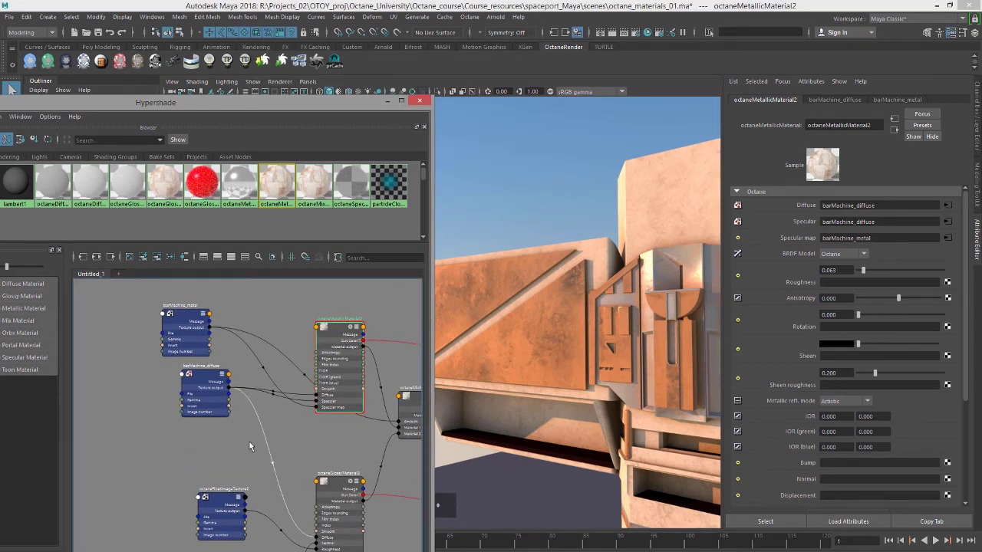
left_click_drag(227, 500, 197, 449)
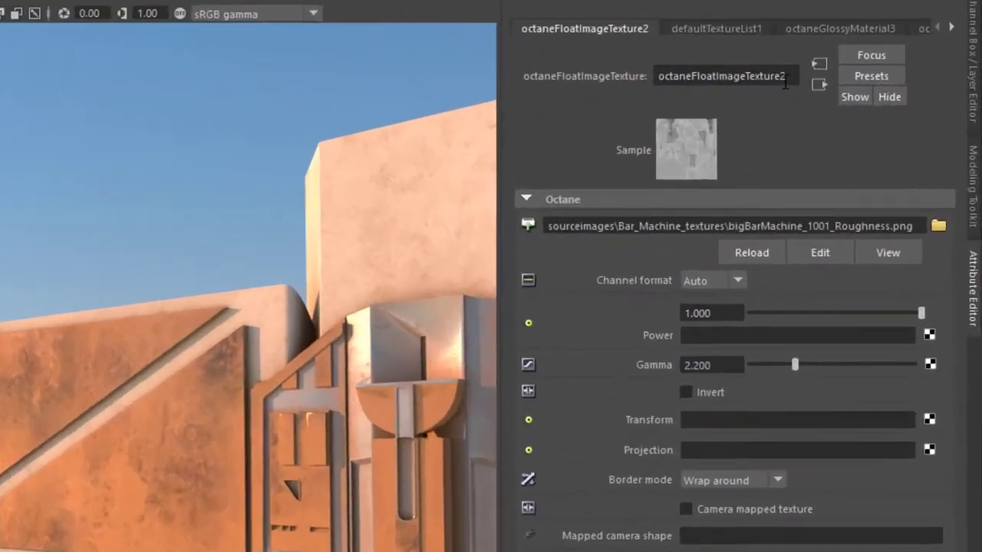
left_click_drag(877, 127, 669, 129)
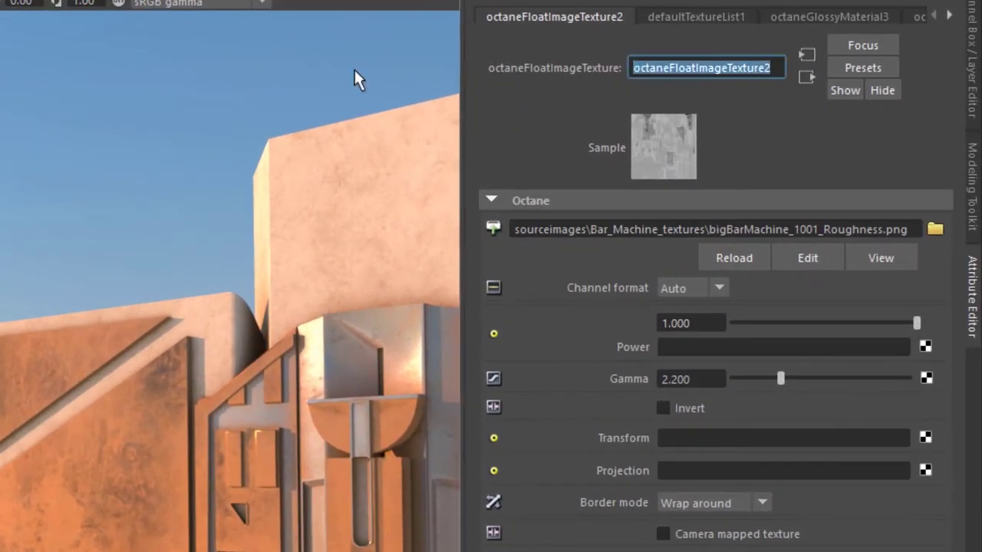
type("b")
type("arMacvhine_Roughness")
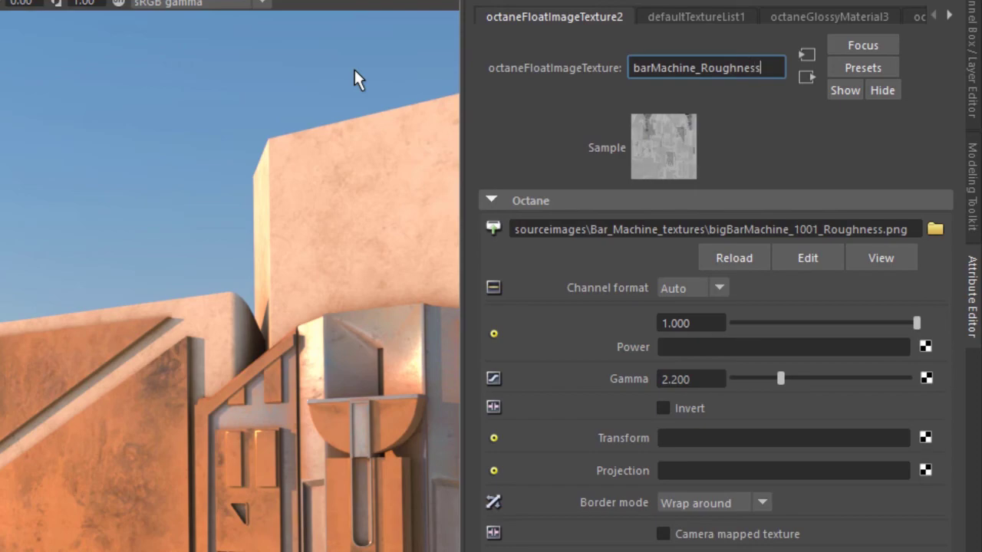
key("Return")
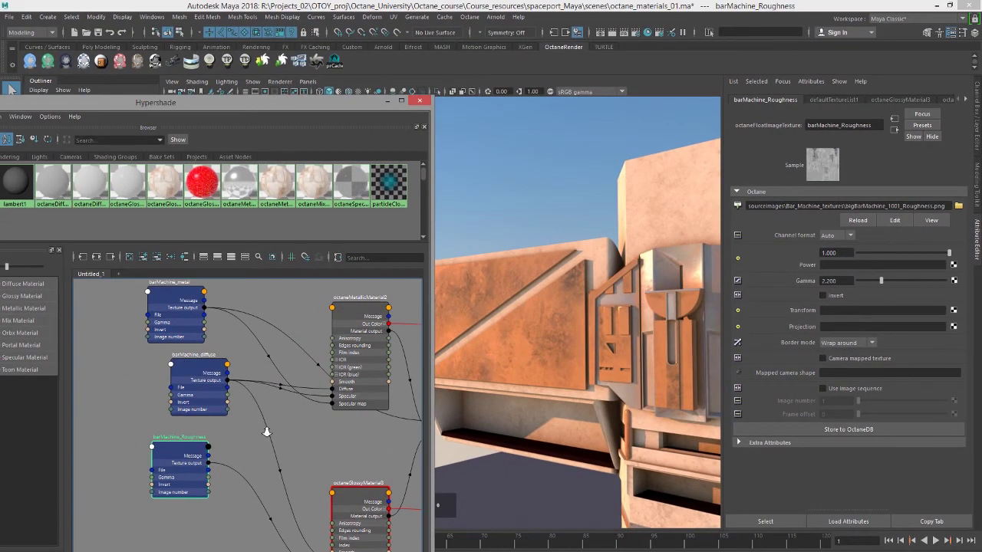
Step: Connect barMachine_Roughness to the Roughness of octaneMetallicMaterial2 and check the front of the machine in the render
middle_click_drag(267, 433, 260, 449, "alt")
left_click(350, 332)
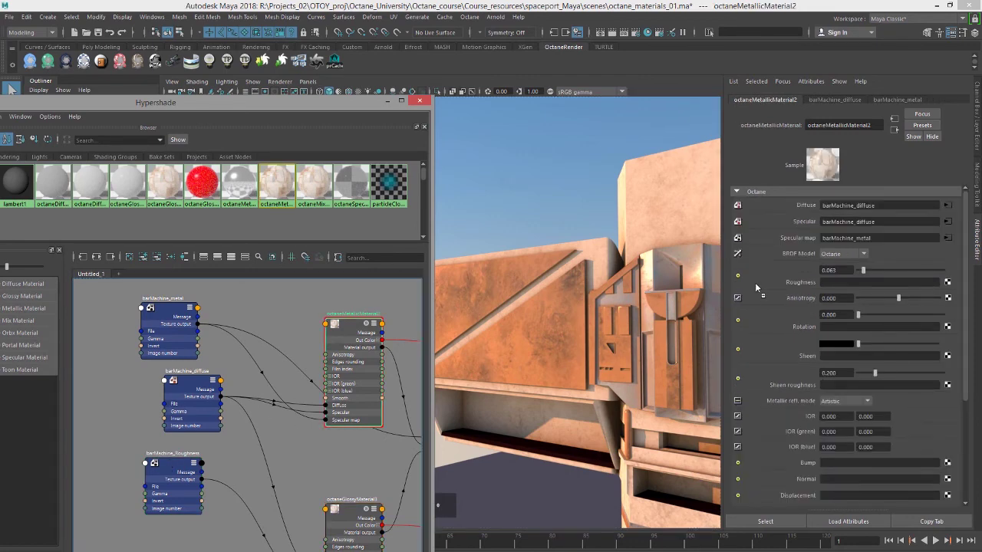
middle_click_drag(775, 285, 773, 284)
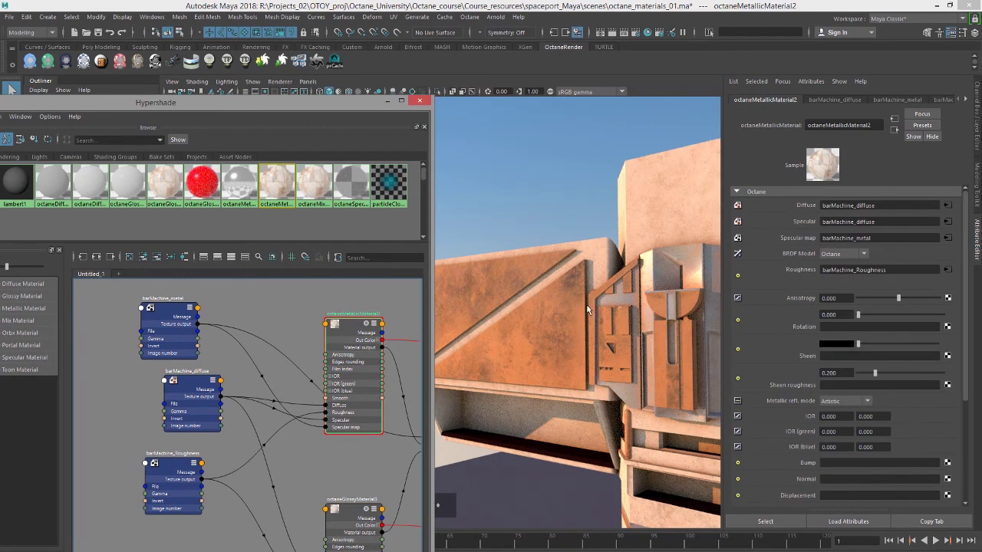
left_click_drag(587, 307, 640, 321, "alt")
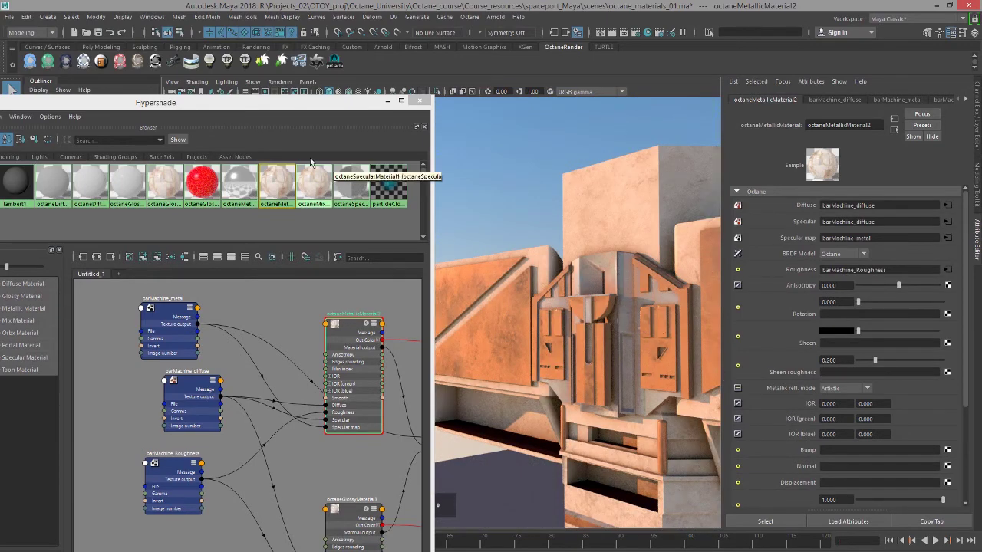
Step: Set the metallic material's reflection mode to IOR + color and its first IOR value to 2.8
left_click_drag(296, 100, 175, 94)
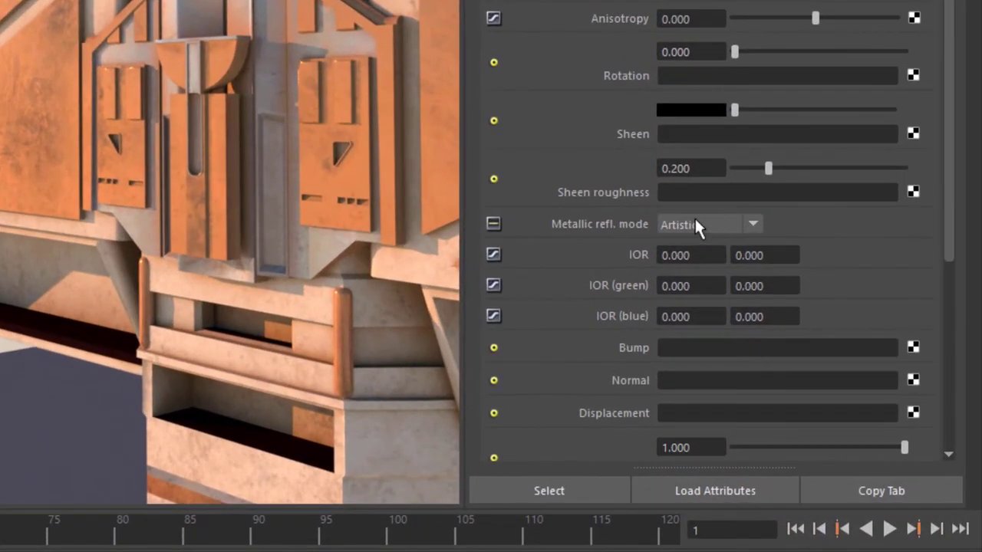
left_click(695, 222)
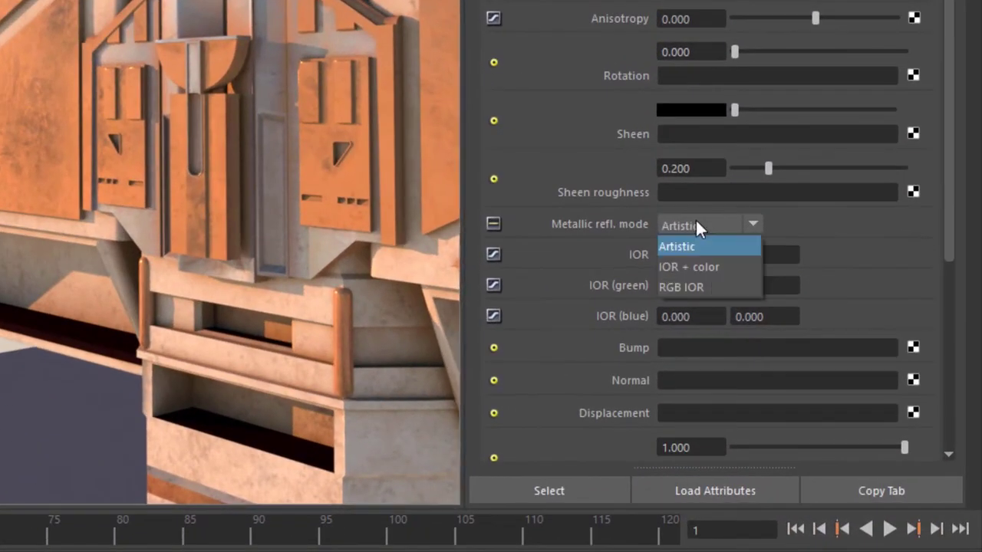
left_click(699, 269)
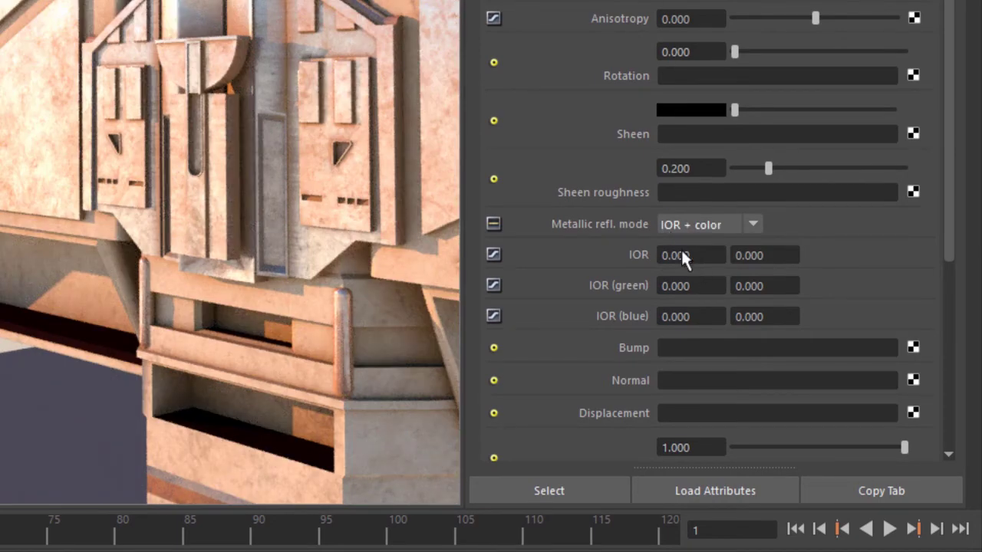
left_click(704, 261)
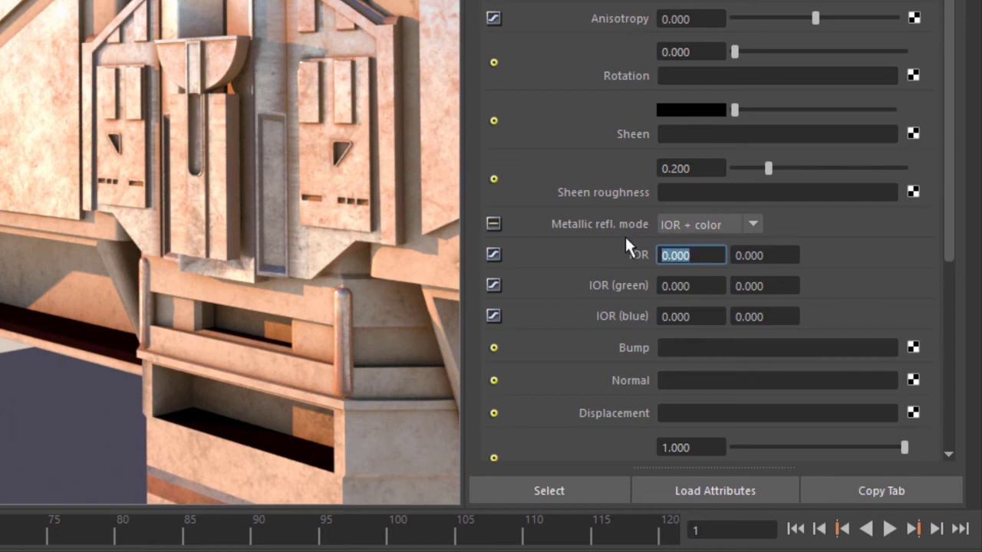
type("2.8")
key("Return")
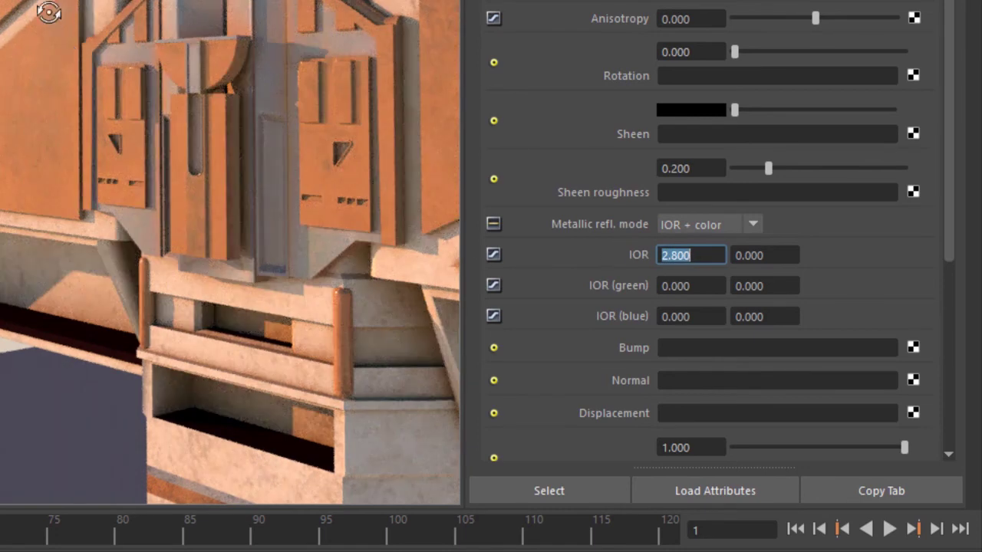
left_click_drag(48, 12, 97, 44, "alt")
Step: Try 0.5 and 1.2 as the metallic material's second IOR value and inspect the reflections in the render
left_click(760, 256)
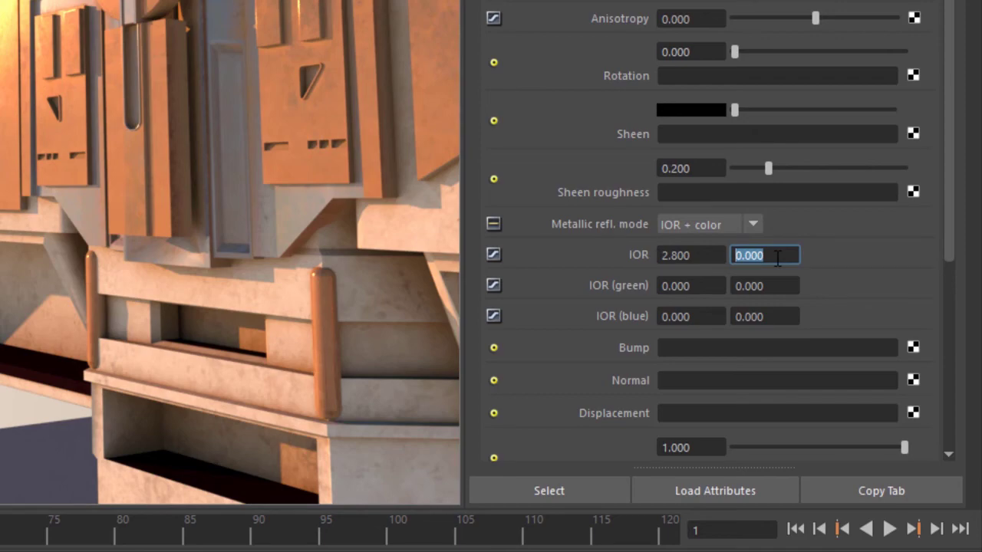
type("0.5")
key("Return")
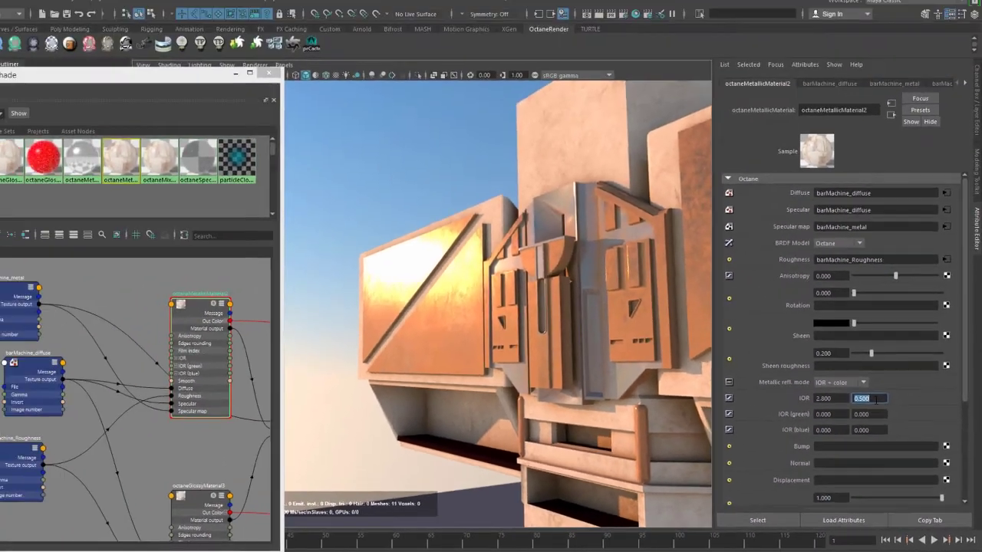
type("1.2")
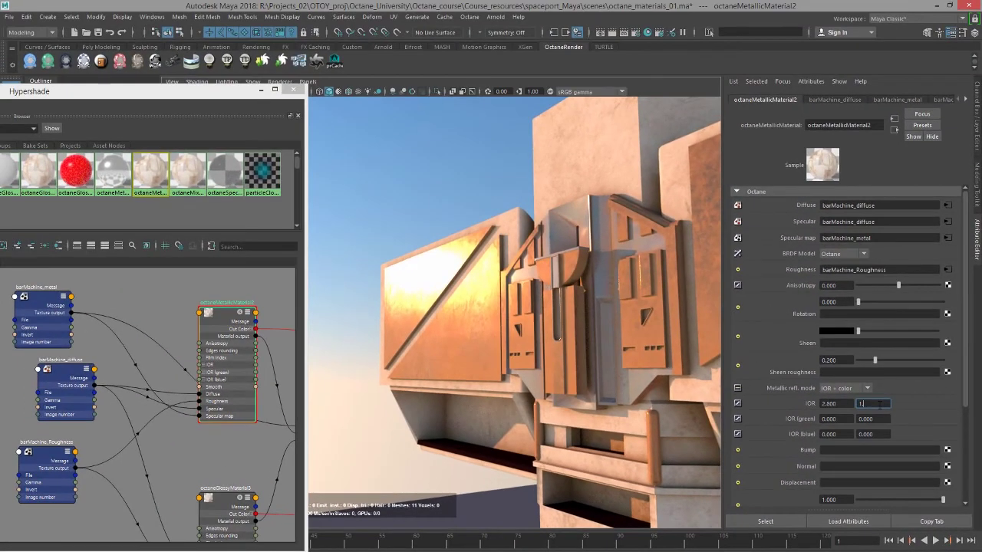
key("Return")
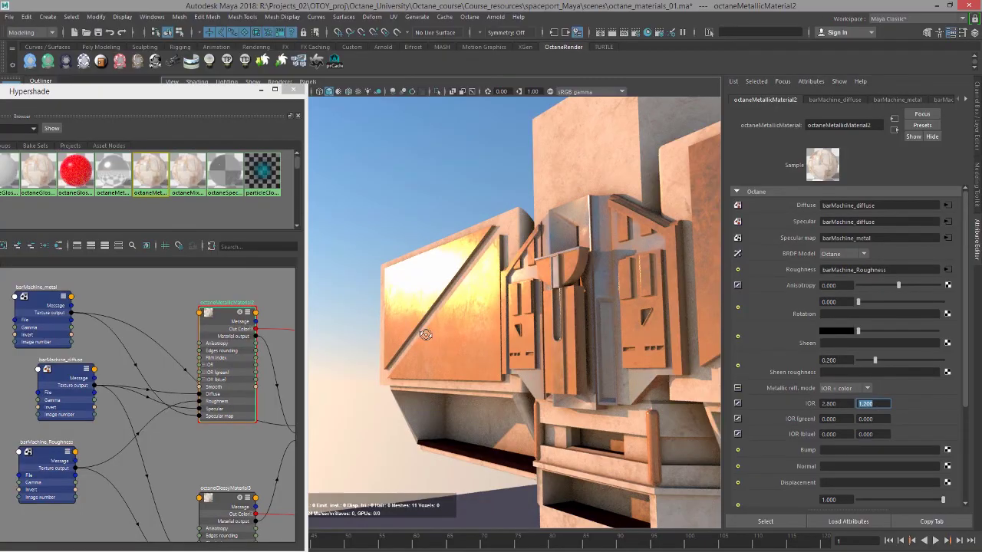
left_click_drag(424, 335, 537, 395, "alt")
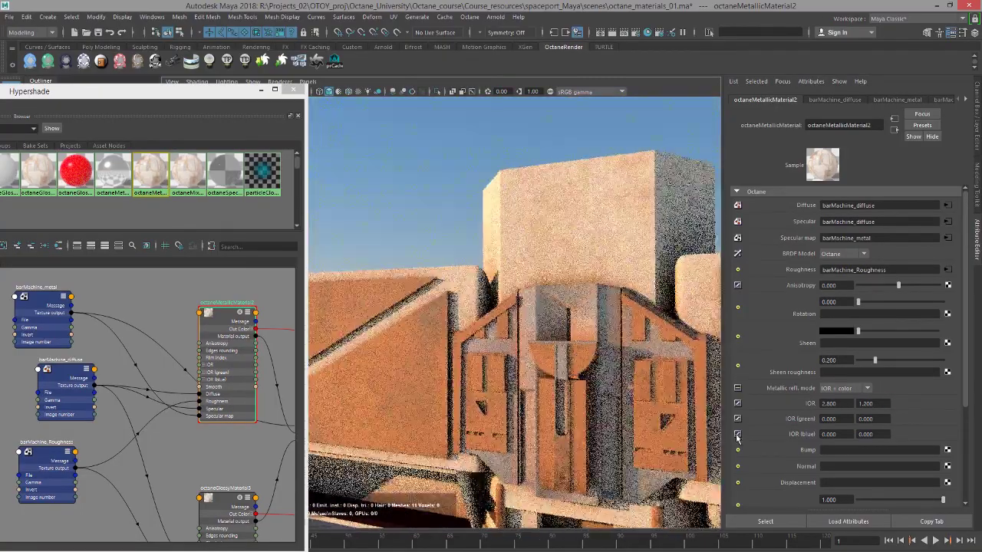
Step: Try 3 as the metallic material's second IOR value and view the render from another angle
left_click(865, 403)
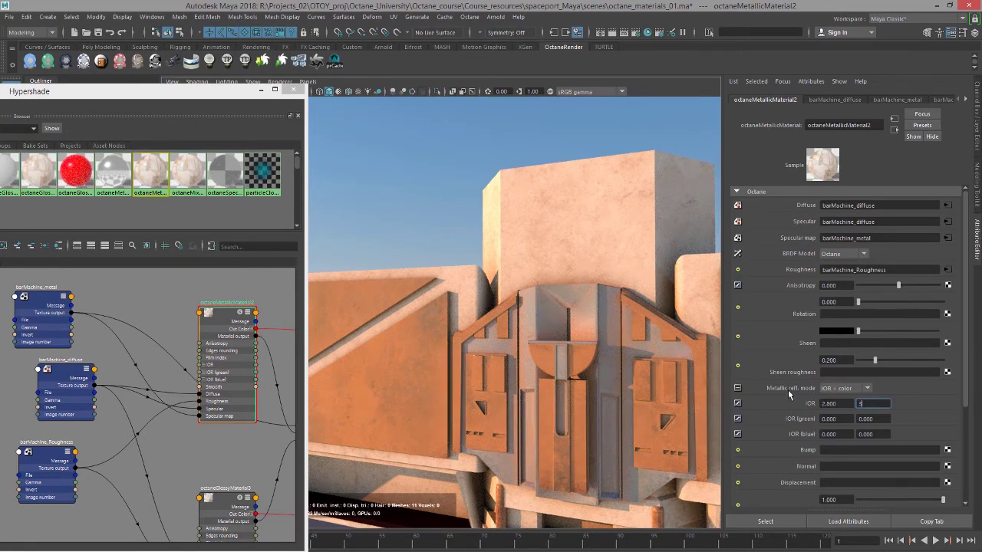
type("3")
key("Return")
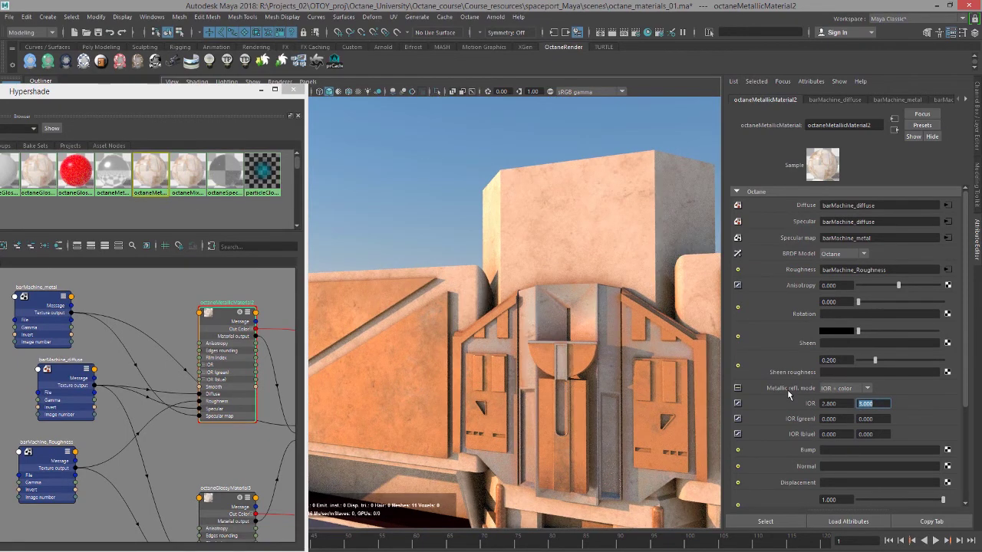
left_click_drag(521, 359, 472, 366, "alt")
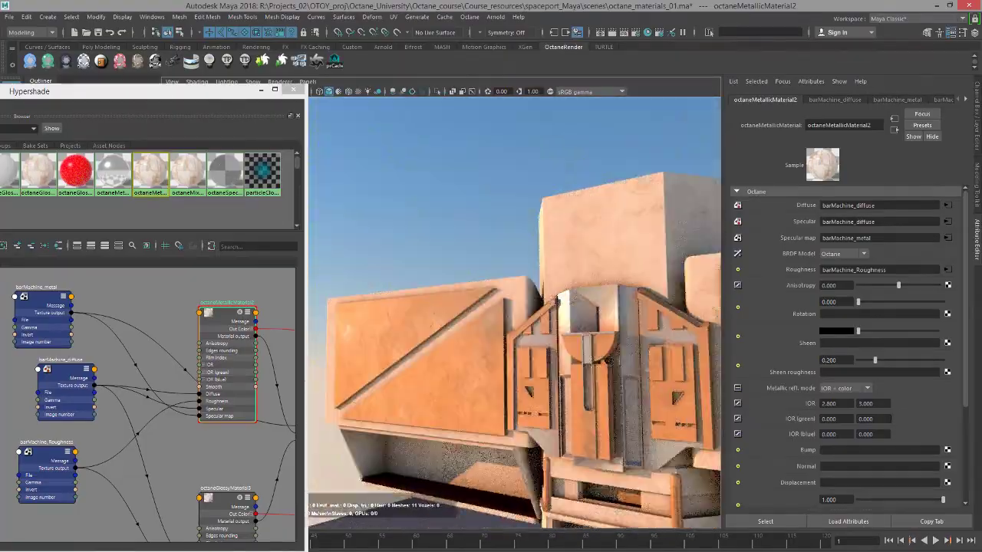
Step: Set the metallic material's second IOR value to 1.5
left_click_drag(875, 403, 789, 397)
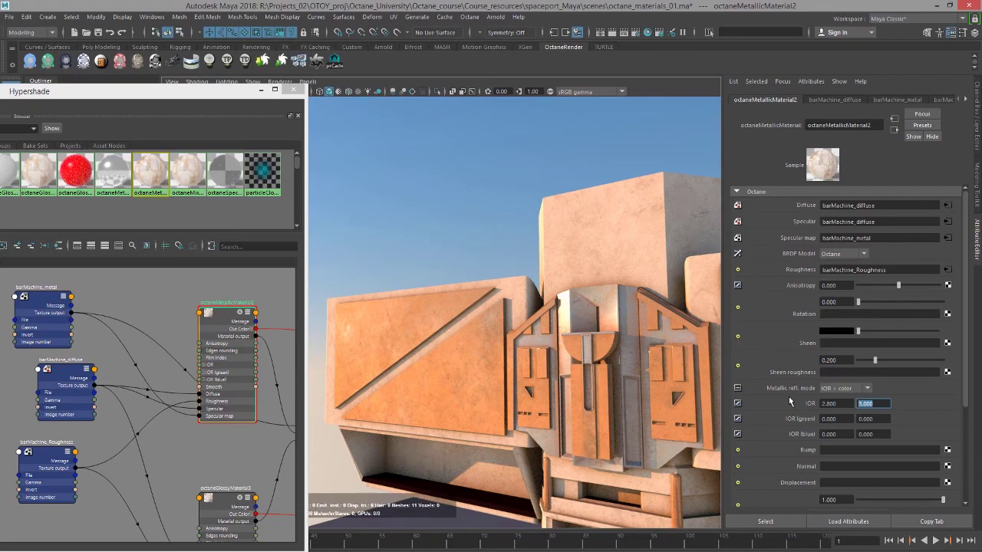
type("1.5")
key("Return")
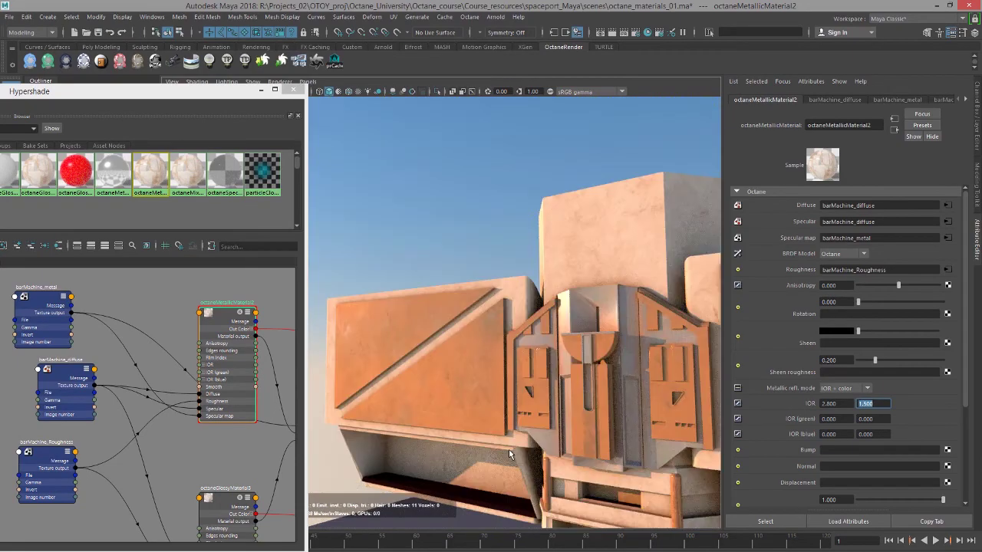
Step: Examine the bar machine's rendered reflections from several angles and compare them with the metallic map open in Photoshop
left_click_drag(511, 442, 532, 256, "alt")
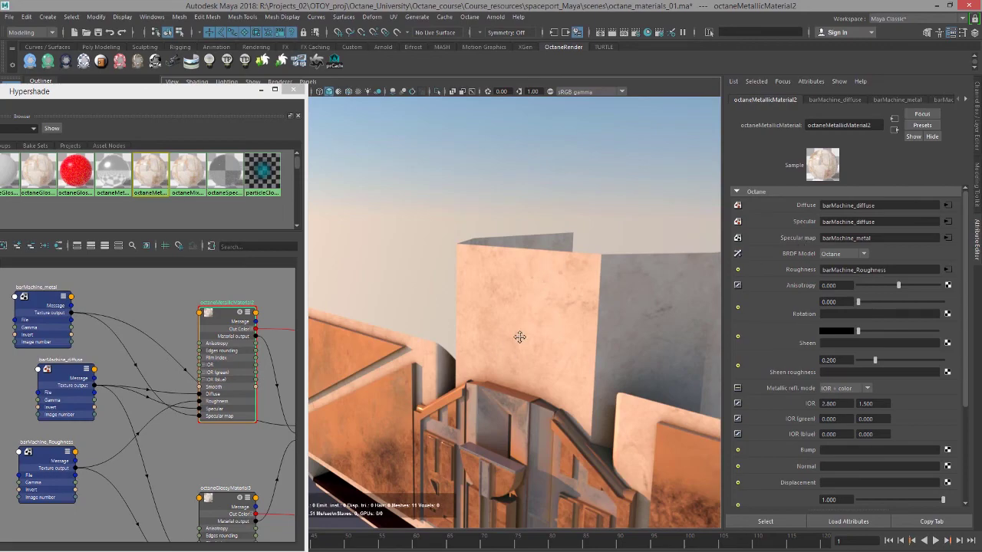
left_click_drag(519, 337, 427, 294, "alt")
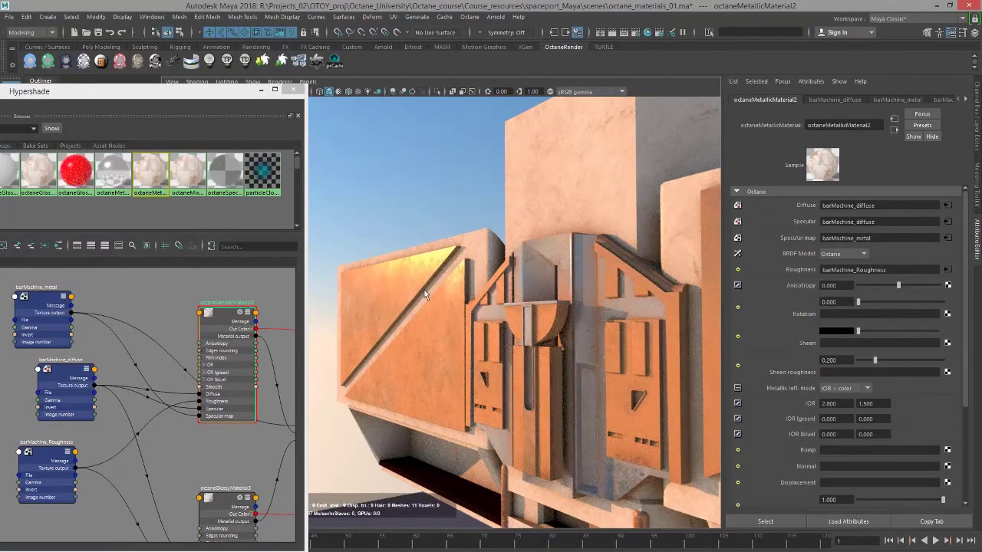
middle_click_drag(448, 319, 387, 396, "alt")
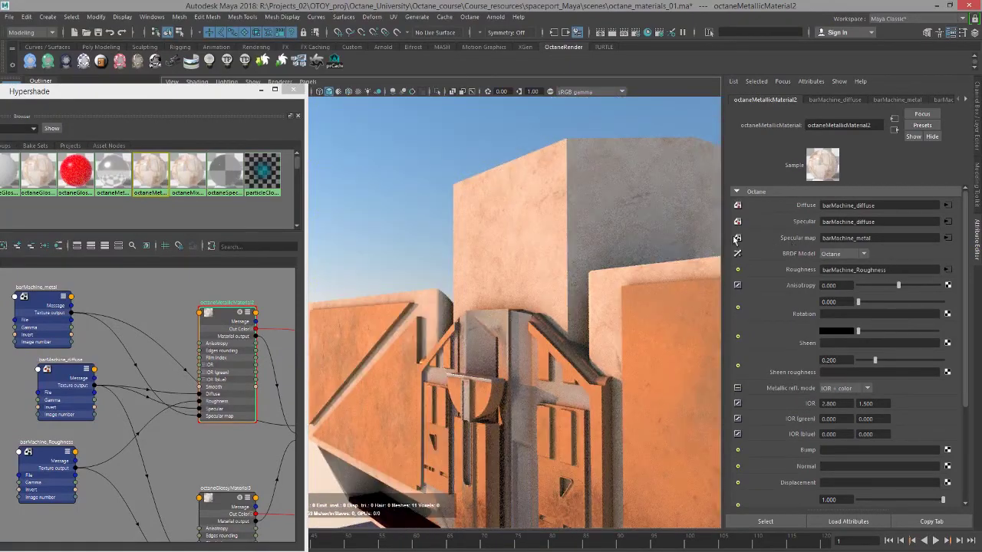
middle_click_drag(640, 223, 551, 253, "alt")
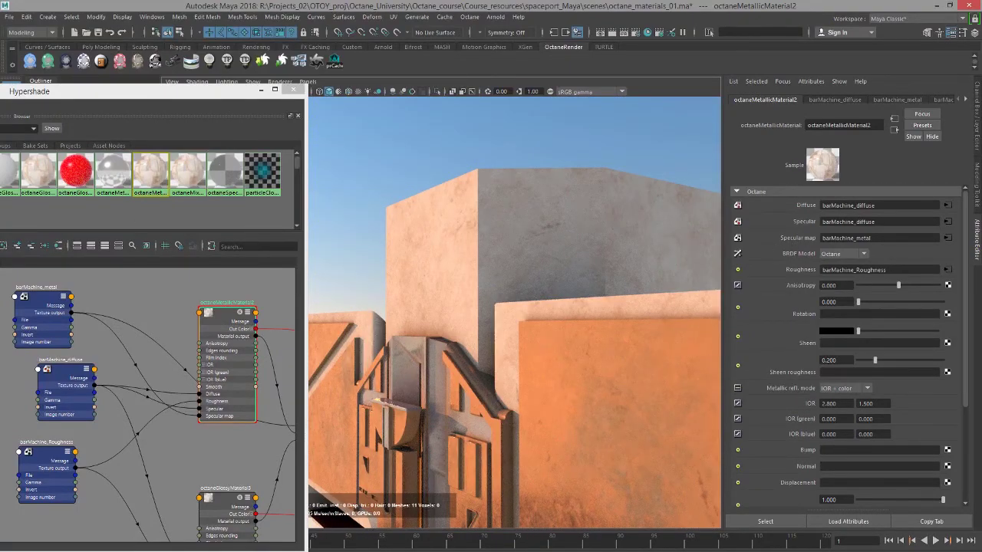
key("alt+Tab")
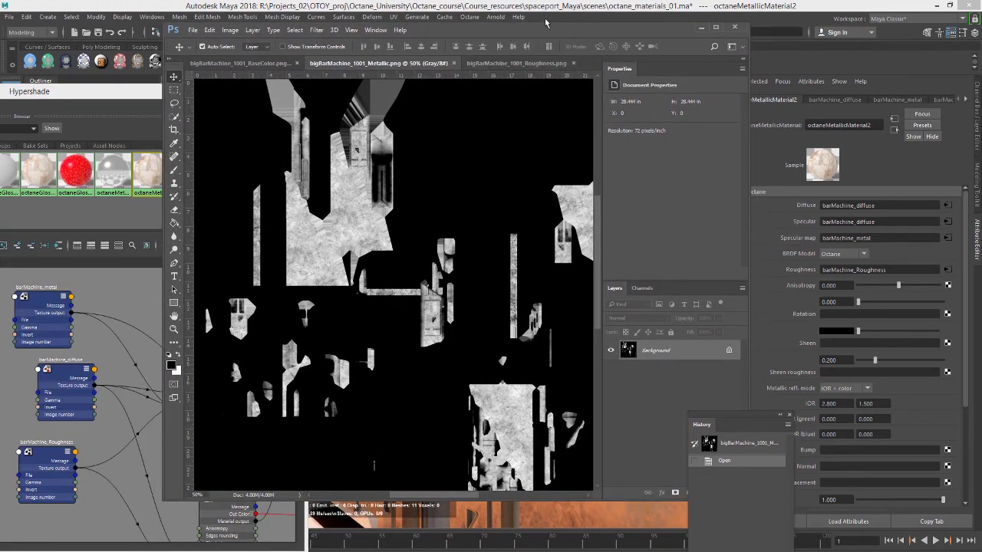
key("alt+Tab")
left_click_drag(524, 256, 552, 252, "alt")
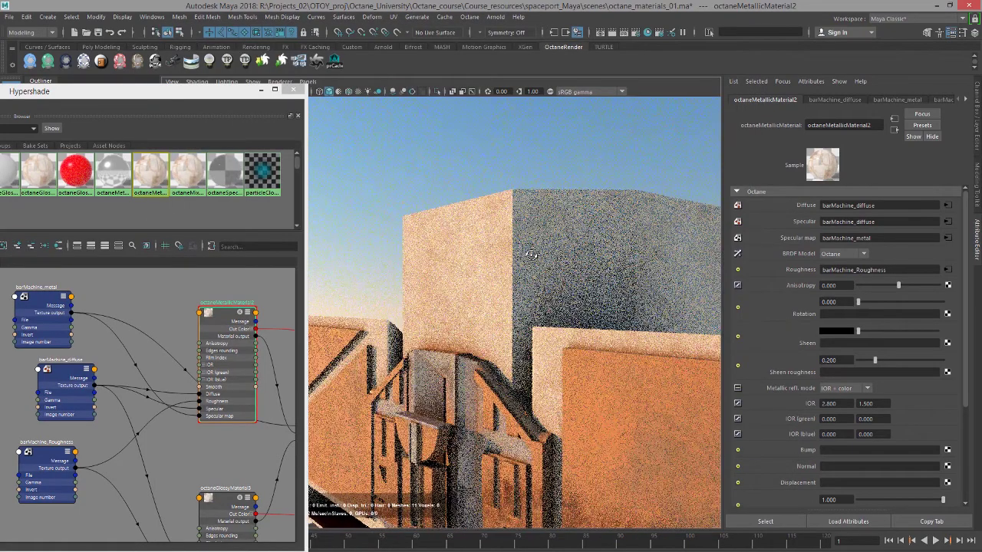
mouse_move(450, 285)
left_mouse_down("alt")
mouse_move(487, 307)
mouse_move(430, 221)
mouse_move(457, 241)
mouse_move(520, 248)
mouse_move(467, 284)
left_mouse_up("alt")
left_click_drag(493, 254, 488, 217, "alt")
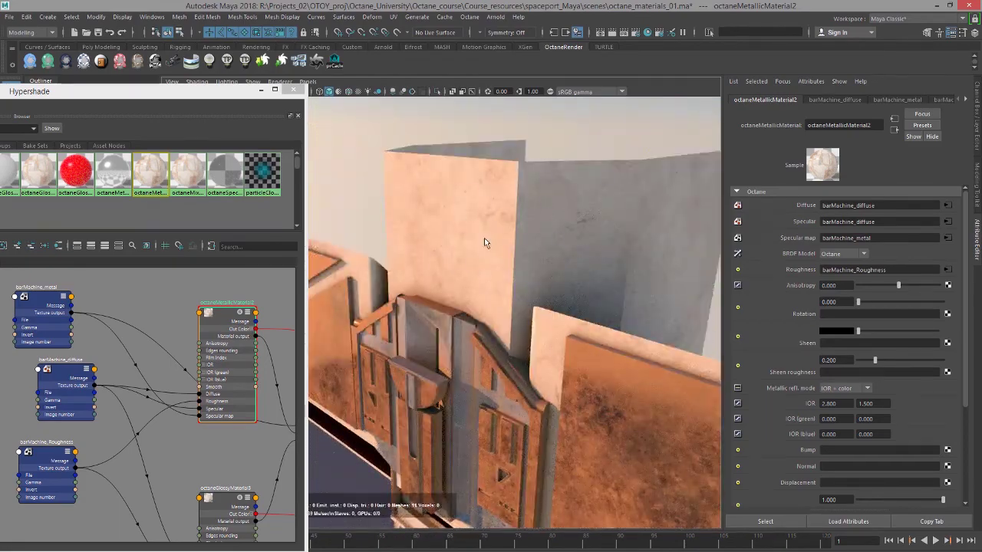
left_click_drag(418, 229, 511, 244, "alt")
middle_click_drag(518, 254, 476, 253, "alt")
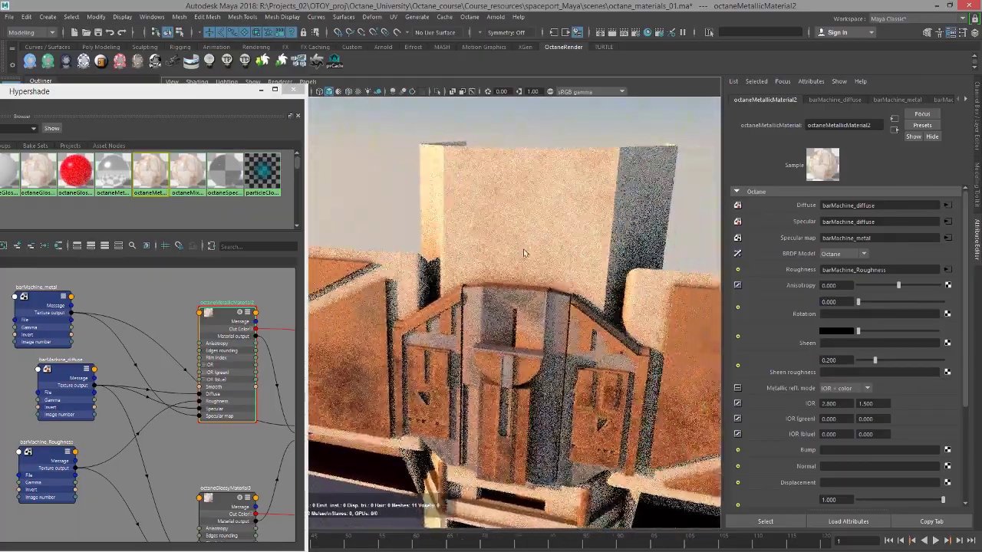
mouse_move(524, 254)
left_mouse_down("alt")
mouse_move(556, 260)
mouse_move(516, 242)
left_mouse_up("alt")
Step: Assign octaneMixMaterial2 to all six meshes in the big_bar_machine group, from bar_detailPanel to podDetail_002, and view the render
middle_click_drag(273, 345, 194, 331, "alt")
scroll(196, 330, "down", 2)
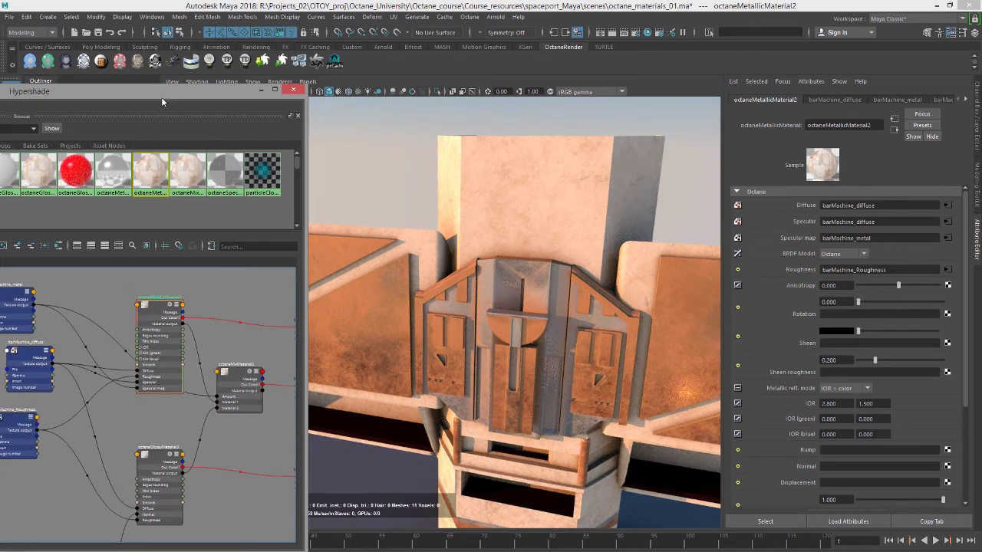
left_click_drag(161, 95, 608, 135)
left_click(90, 165)
left_click(78, 216, "shift")
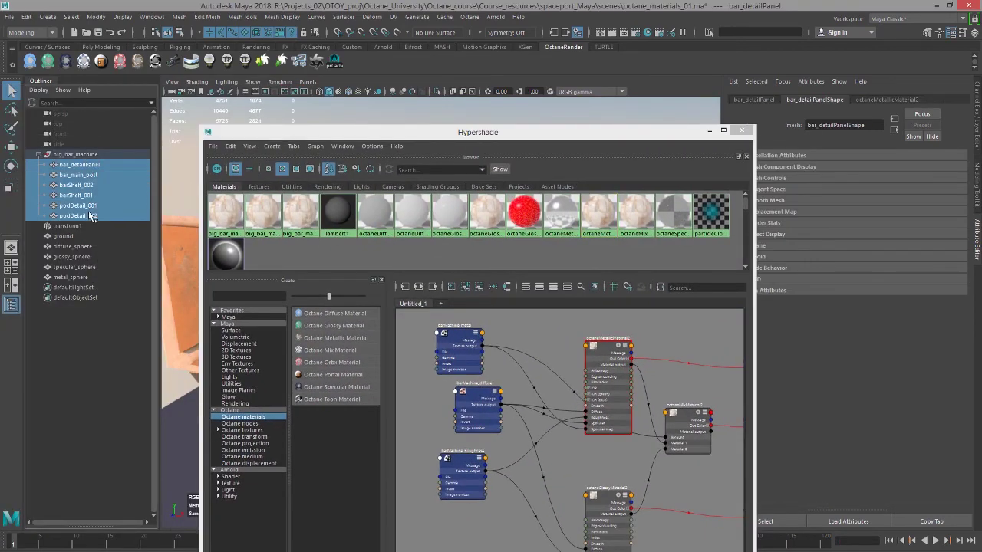
middle_click_drag(578, 395, 442, 399, "alt")
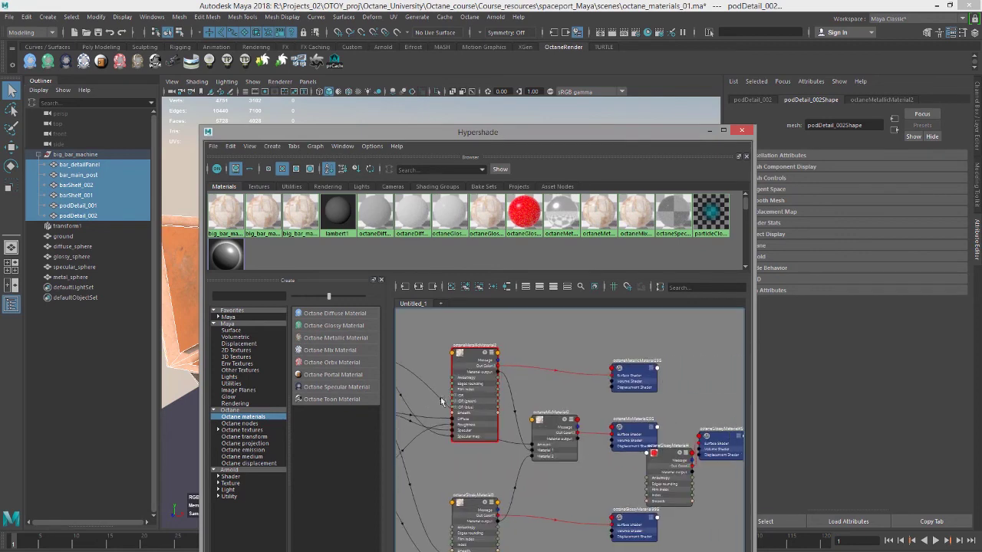
scroll(505, 403, "up", 2)
middle_click_drag(602, 416, 585, 384, "alt")
scroll(535, 412, "up", 2)
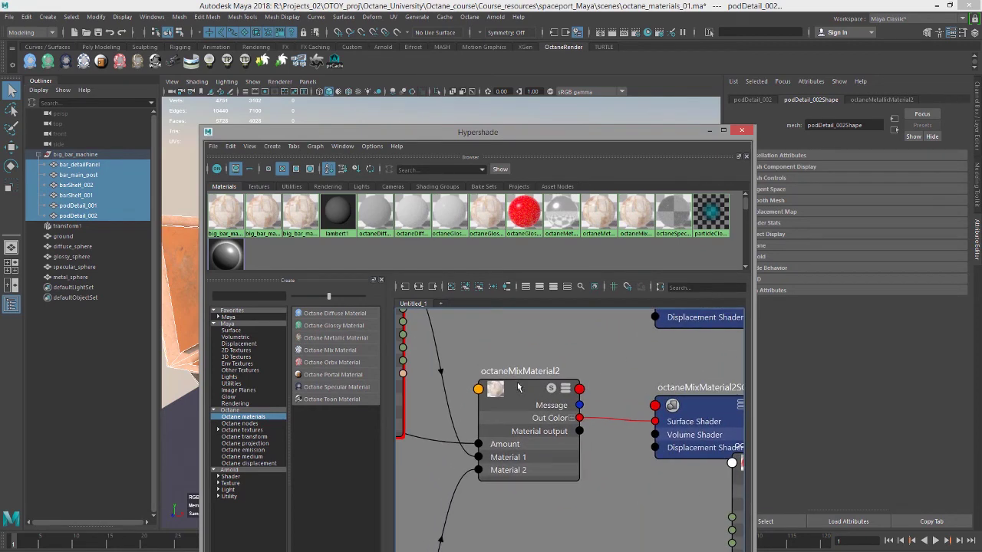
right_click_drag(520, 388, 521, 357)
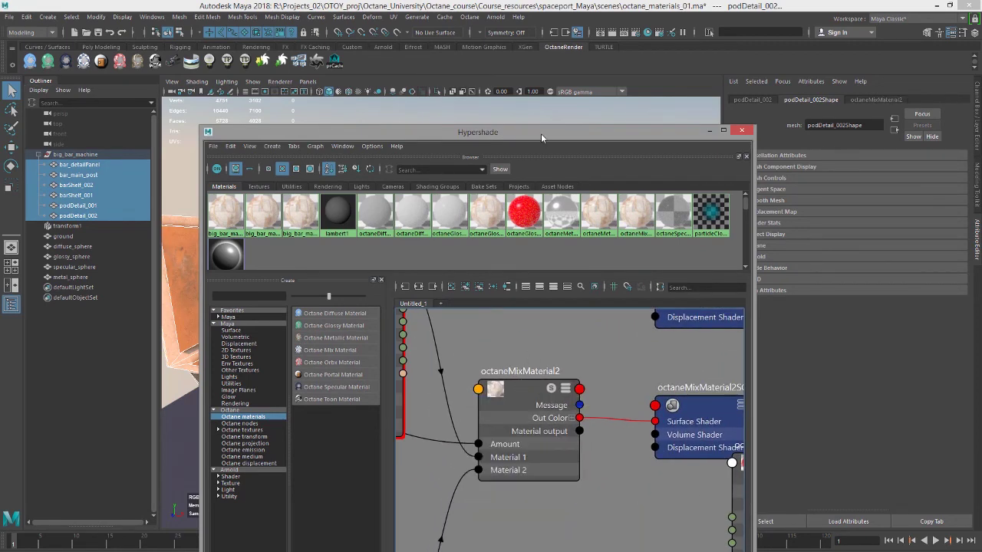
left_click_drag(542, 137, 0, 180)
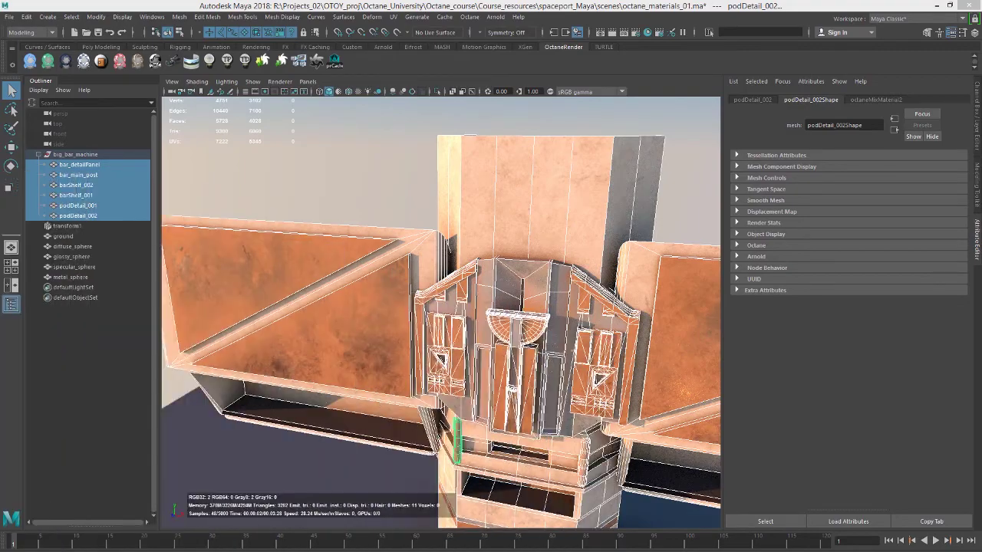
left_click_drag(367, 198, 294, 210, "alt")
left_click(314, 210)
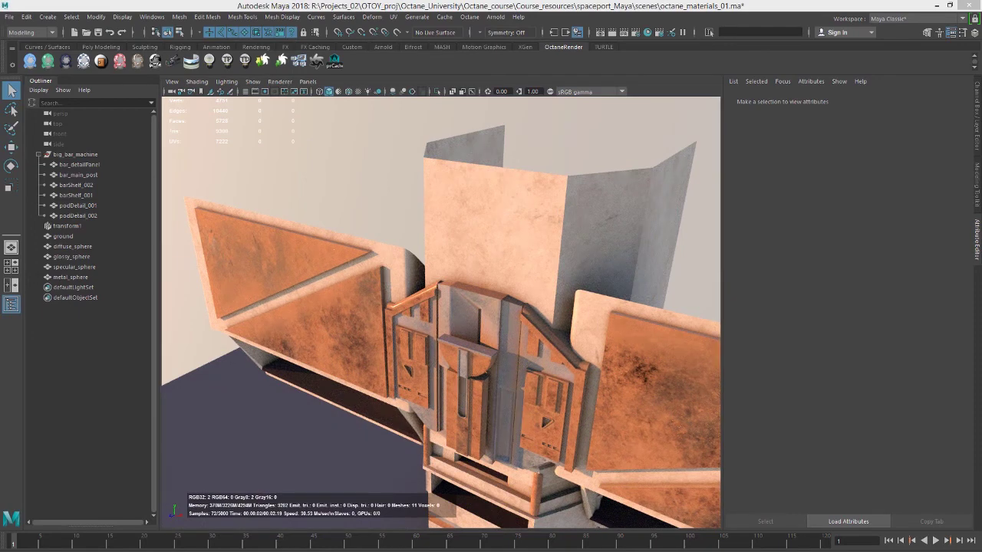
Step: Raise the specular value of octaneGlossyMaterial3 to about 0.659 and check the render from a lower angle
left_click_drag(0, 172, 0, 111)
left_click(272, 325)
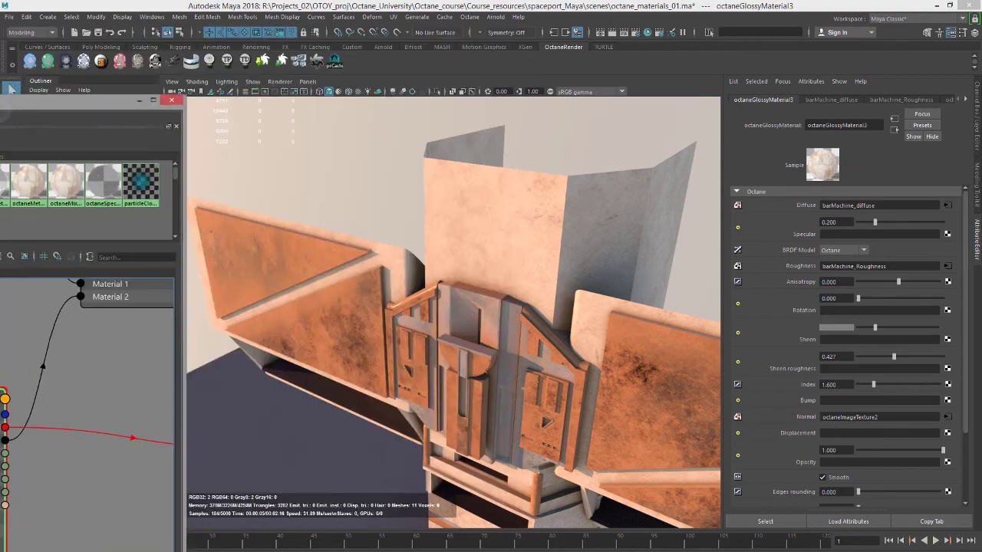
left_click(172, 100)
left_click_drag(880, 219, 889, 221)
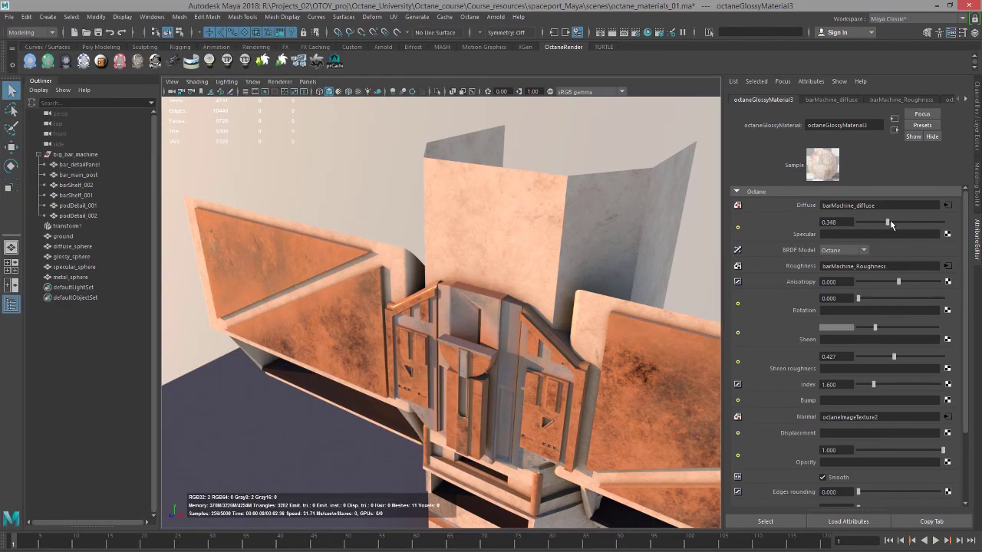
left_click_drag(515, 267, 502, 254, "alt")
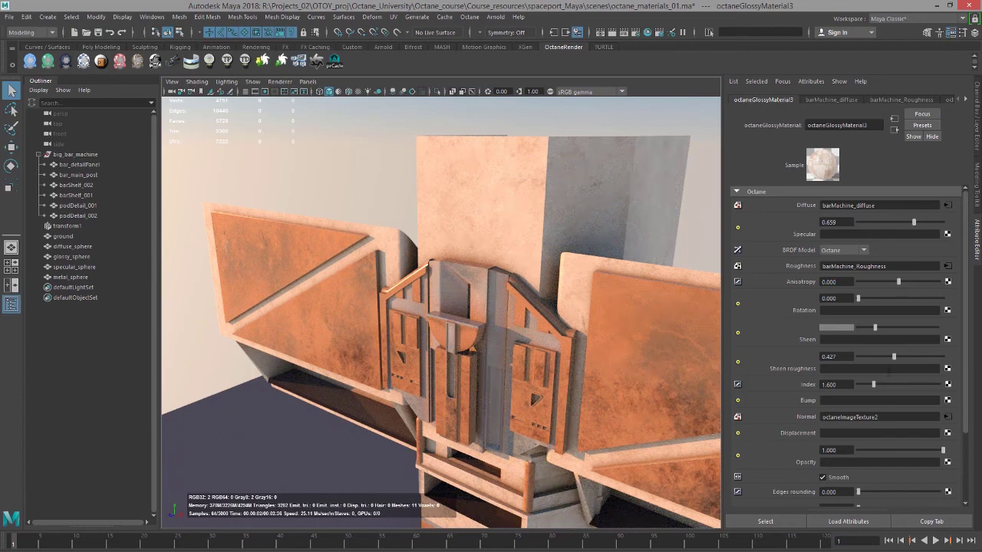
Step: Set the glossy material's index to 2.8 and view the result from another angle
left_click_drag(849, 385, 785, 384)
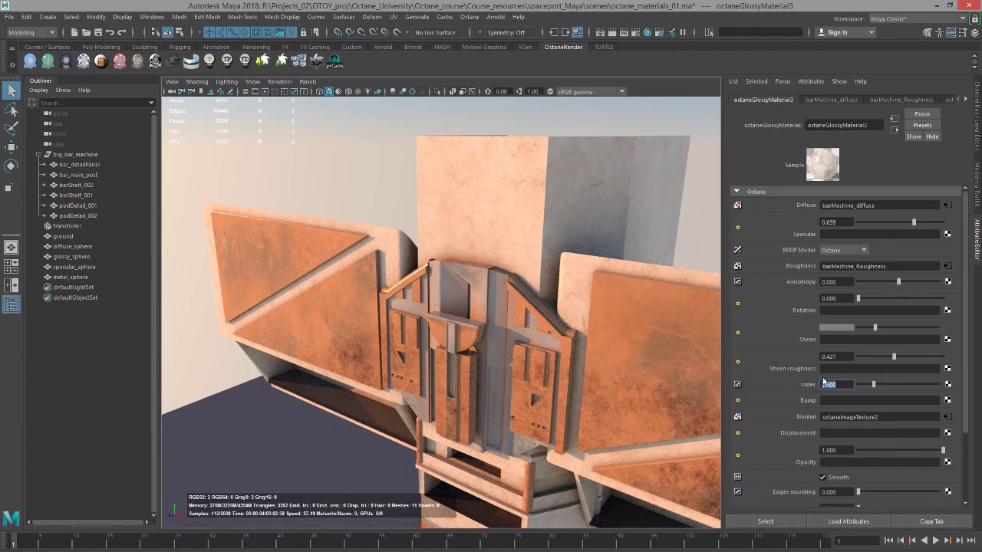
type("2.8")
key("Return")
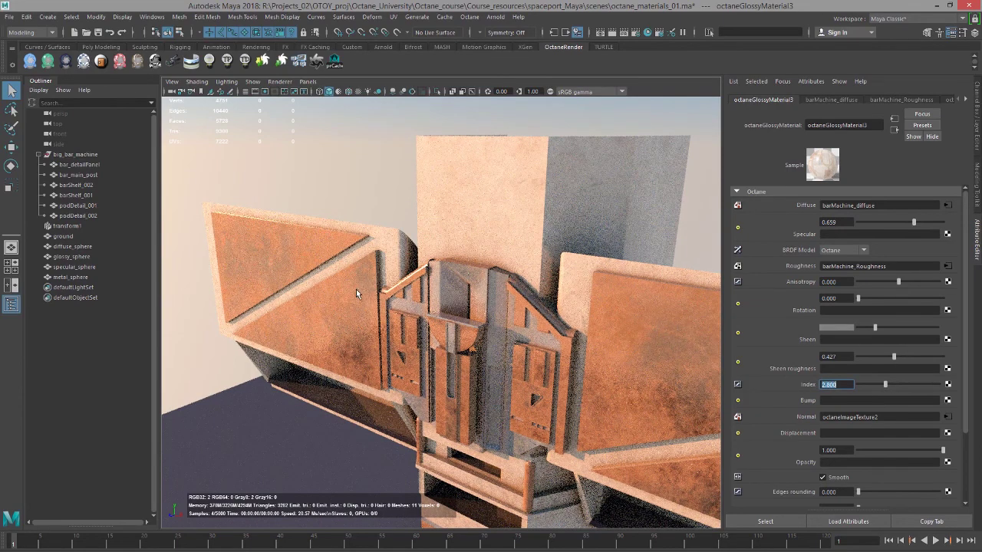
left_click_drag(355, 289, 386, 205, "alt")
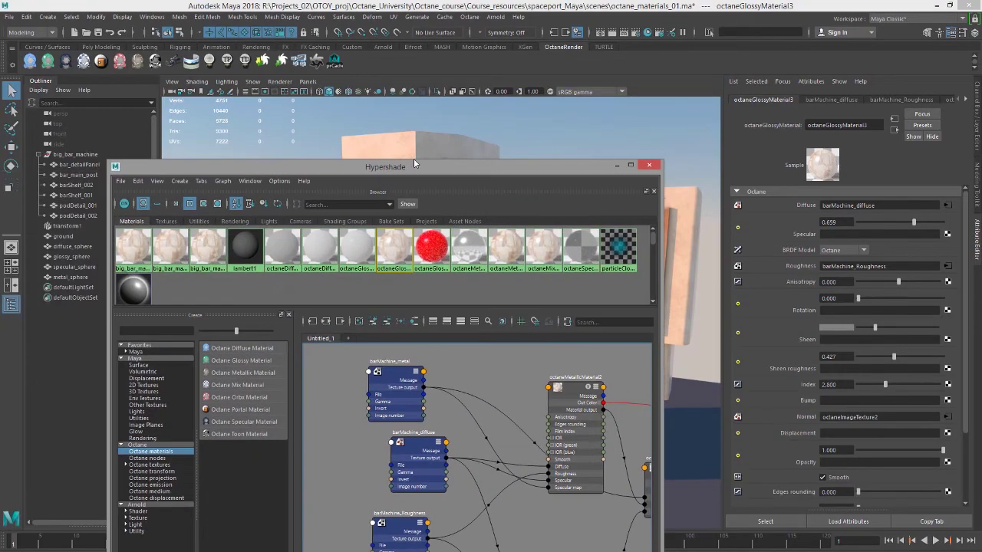
Step: Graph the input and output connections of octaneMixMaterial2 in the Hypershade work area
left_click_drag(413, 164, 420, 95)
middle_click_drag(598, 411, 537, 364, "alt")
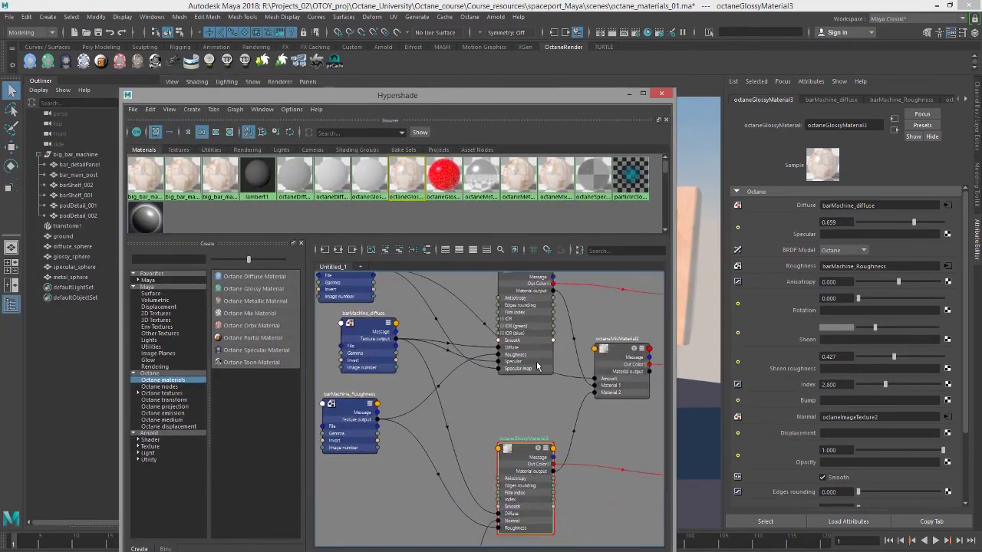
left_click_drag(443, 96, 416, 75)
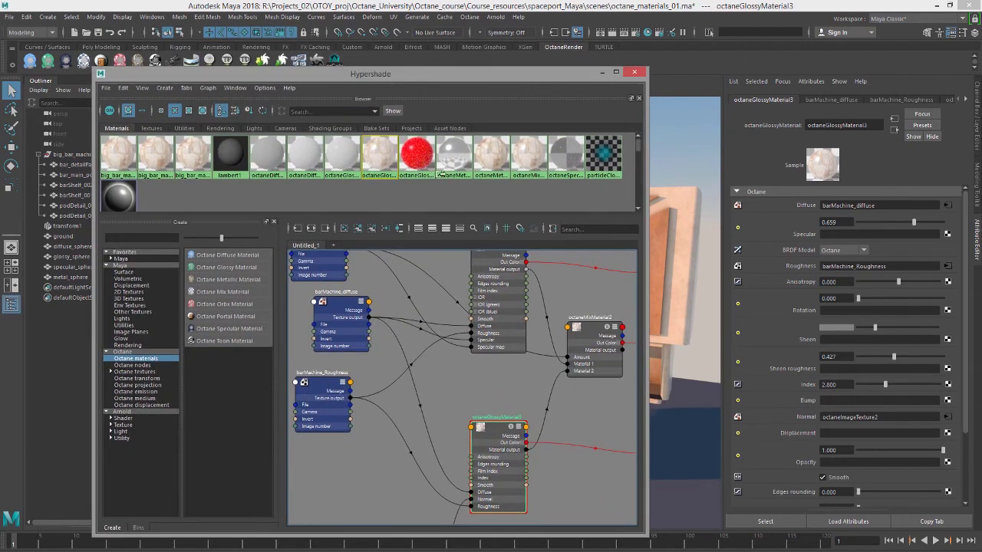
scroll(464, 340, "down", 3)
middle_click_drag(464, 339, 301, 378, "alt")
middle_click_drag(455, 396, 509, 414, "alt")
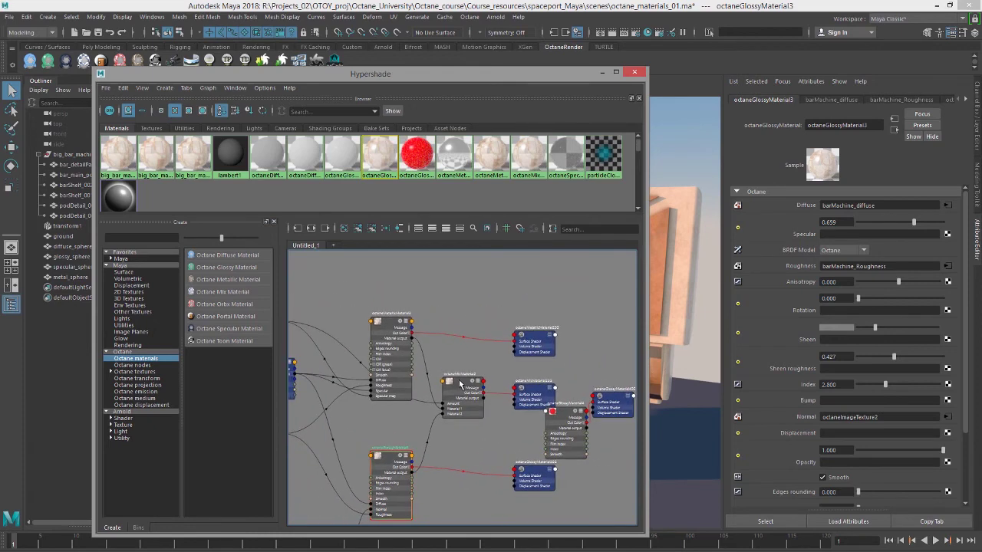
left_click(462, 384)
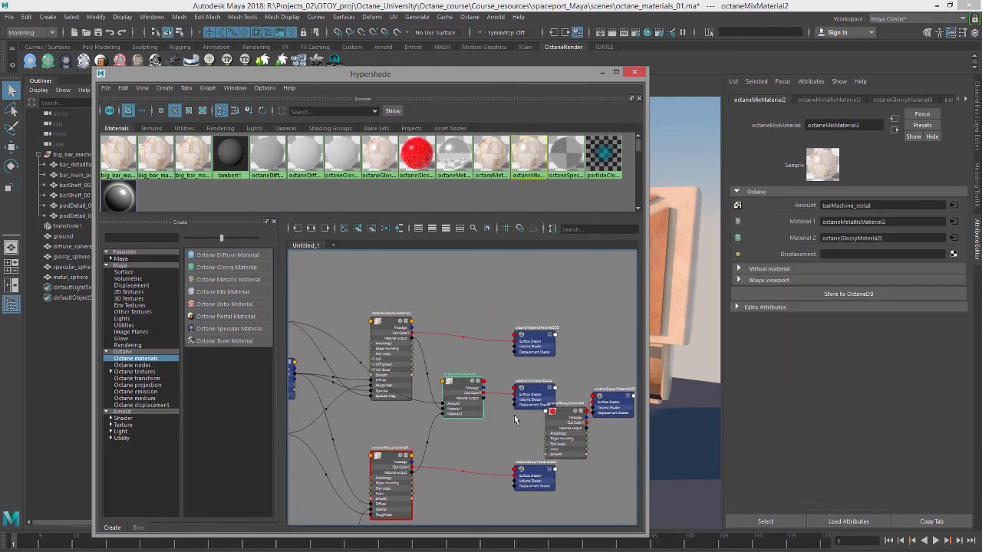
left_click(310, 228)
Step: Rename the mix material node as barMachine_mix
middle_click_drag(457, 382, 430, 406, "alt")
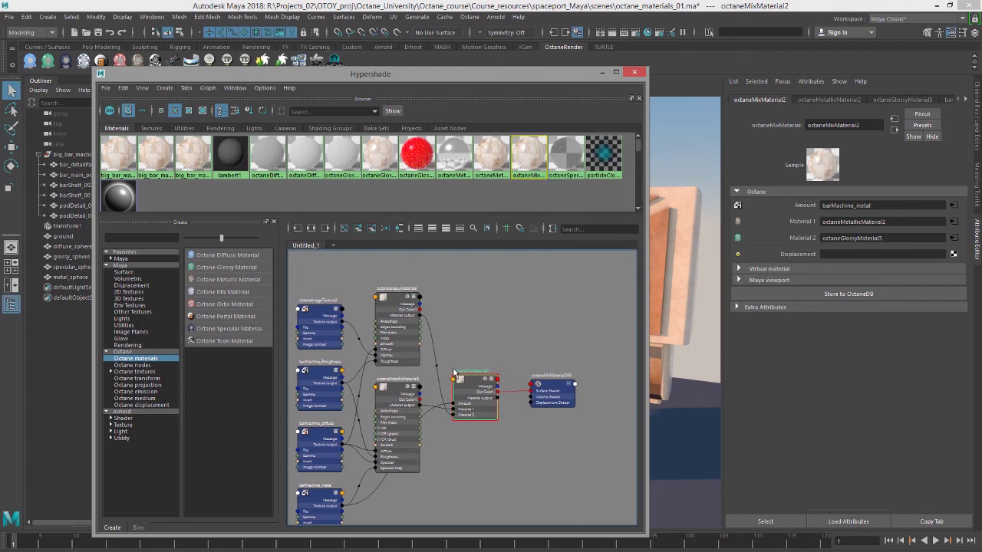
right_click_drag(430, 405, 492, 390, "alt")
scroll(492, 389, "up", 5)
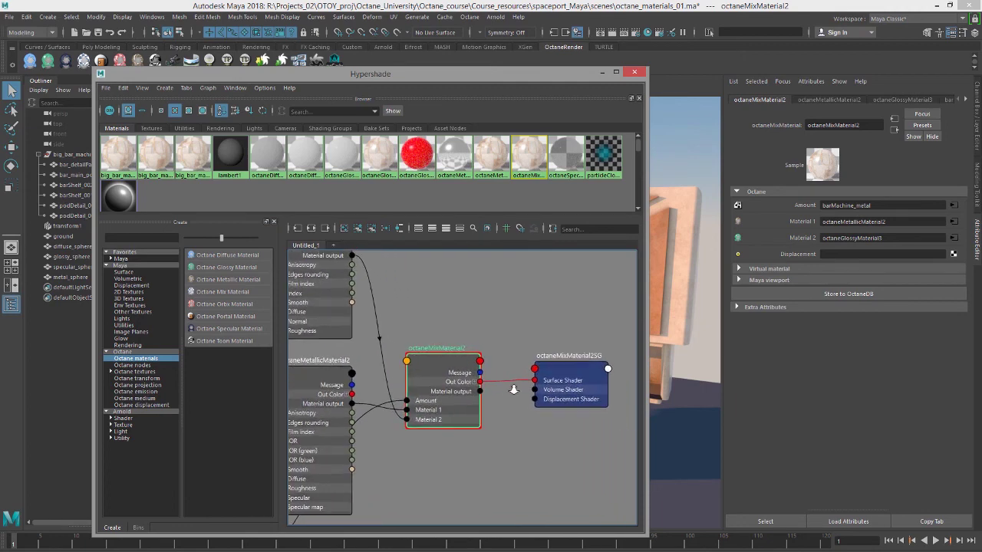
double_click(464, 344)
middle_click_drag(448, 392, 461, 357, "alt")
double_click(463, 300)
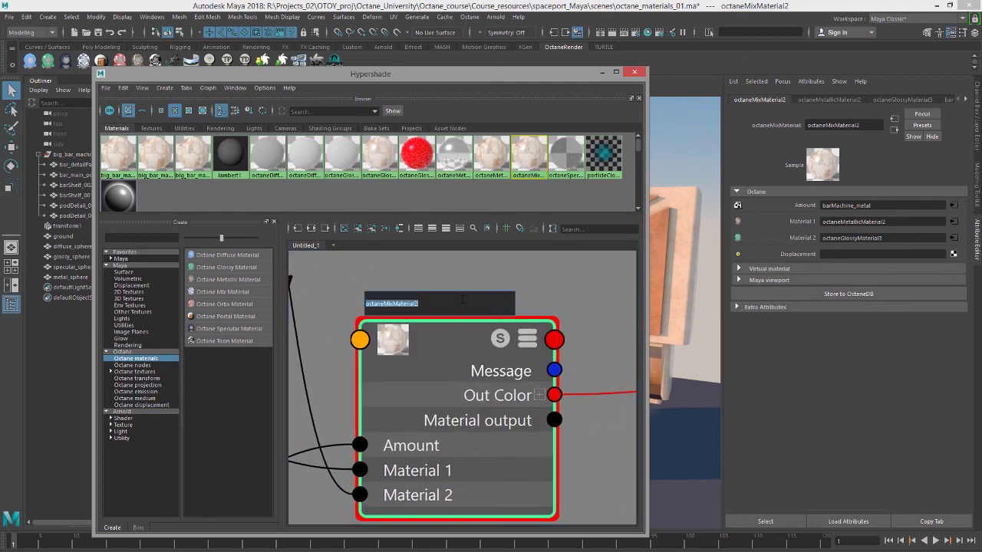
type("barMachine_mix")
key("Return")
Step: Rename the octaneMetallicMaterial2 node as barMachine_MetalMat
middle_click_drag(318, 330, 506, 201, "alt")
scroll(433, 324, "down", 3)
right_click_drag(485, 337, 368, 280, "alt")
middle_click_drag(392, 273, 373, 334, "alt")
right_click_drag(373, 335, 471, 389, "alt")
middle_click_drag(471, 389, 476, 433, "alt")
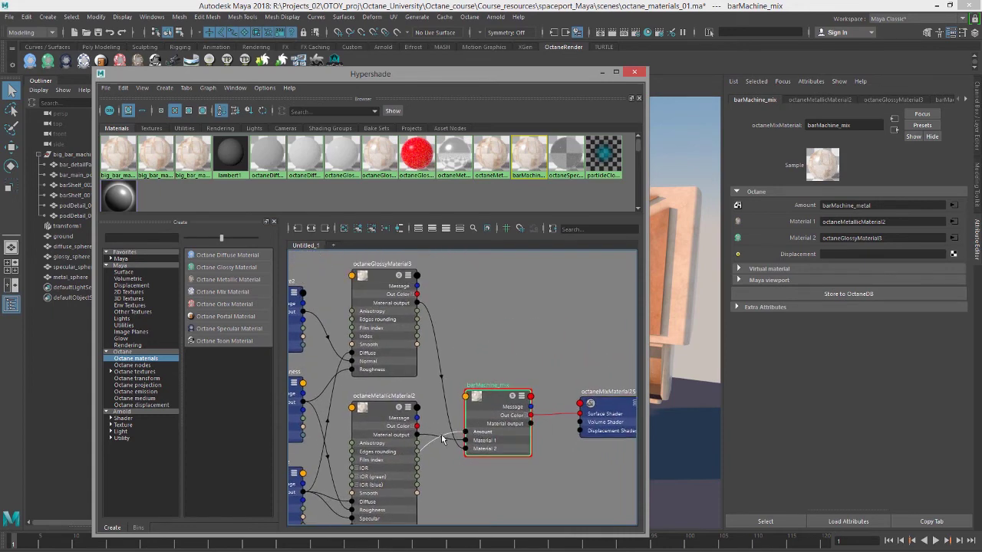
left_click(388, 415)
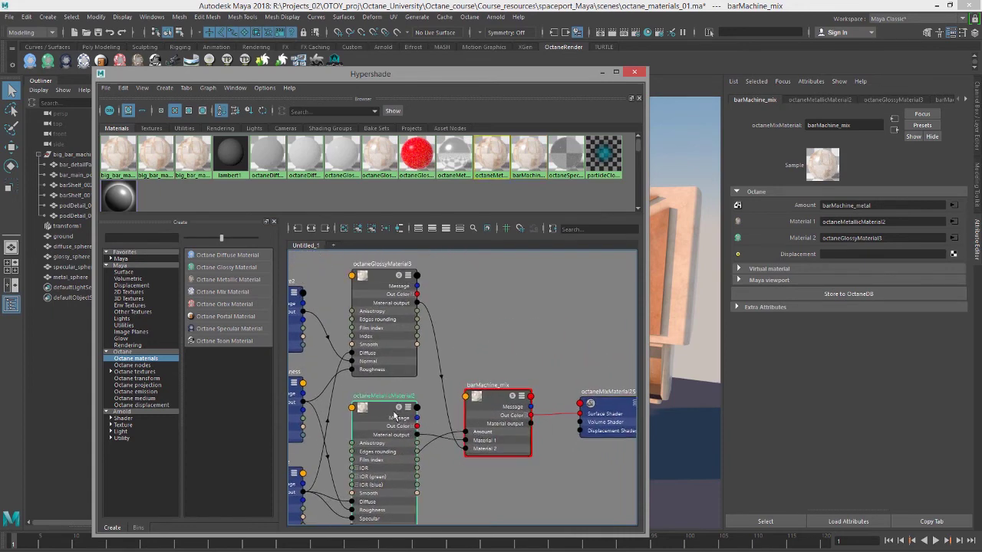
scroll(389, 367, "up", 4)
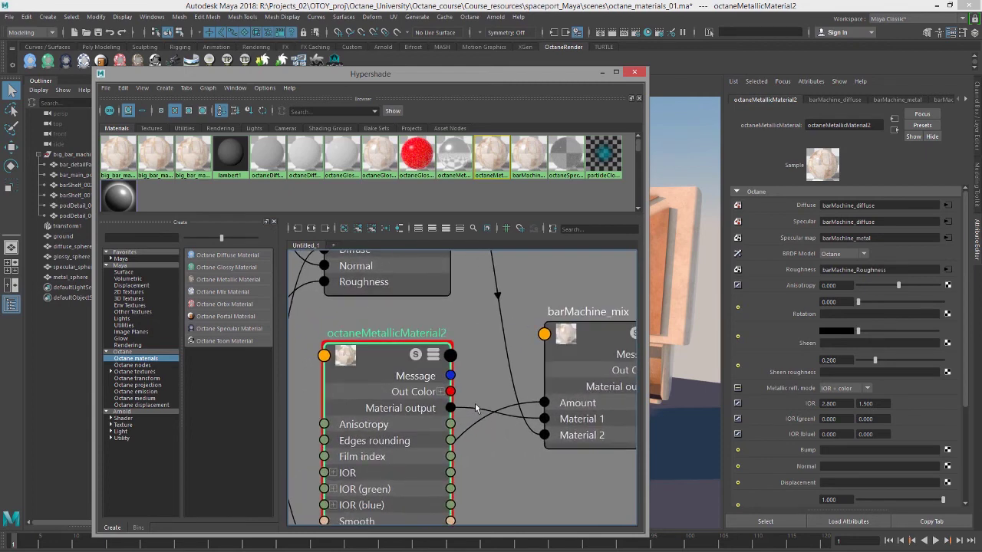
double_click(391, 335)
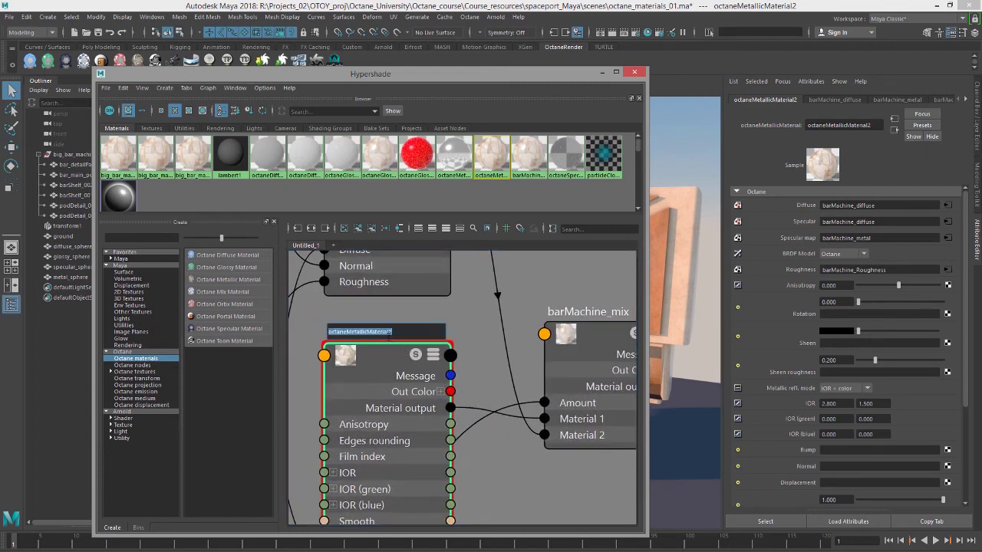
type("barMachine_MetalMat")
key("Return")
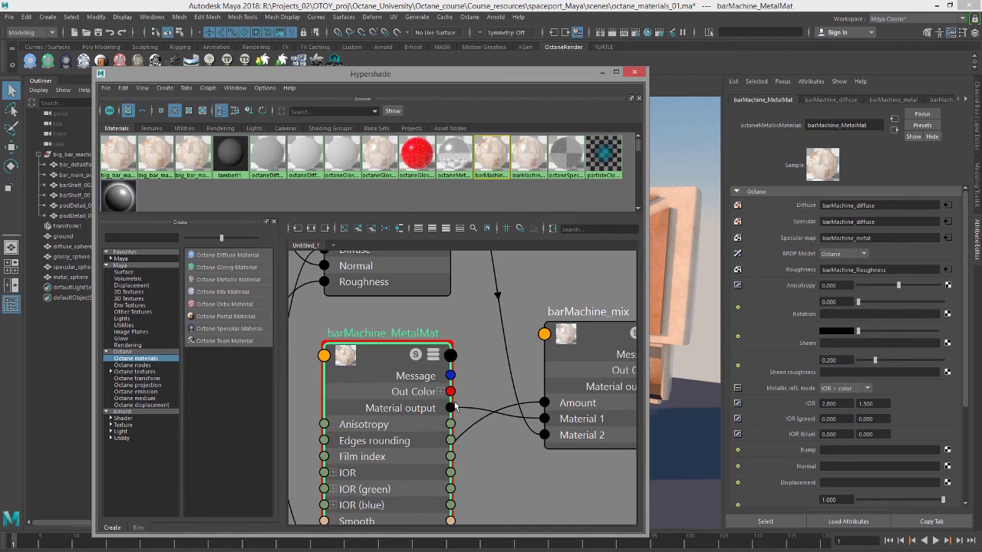
mouse_move(464, 409)
left_mouse_down()
mouse_move(500, 420)
mouse_move(451, 408)
left_mouse_up()
Step: Rename the octaneGlossyMaterial3 node as BarMachineGlossy
middle_click_drag(507, 423, 506, 458, "alt")
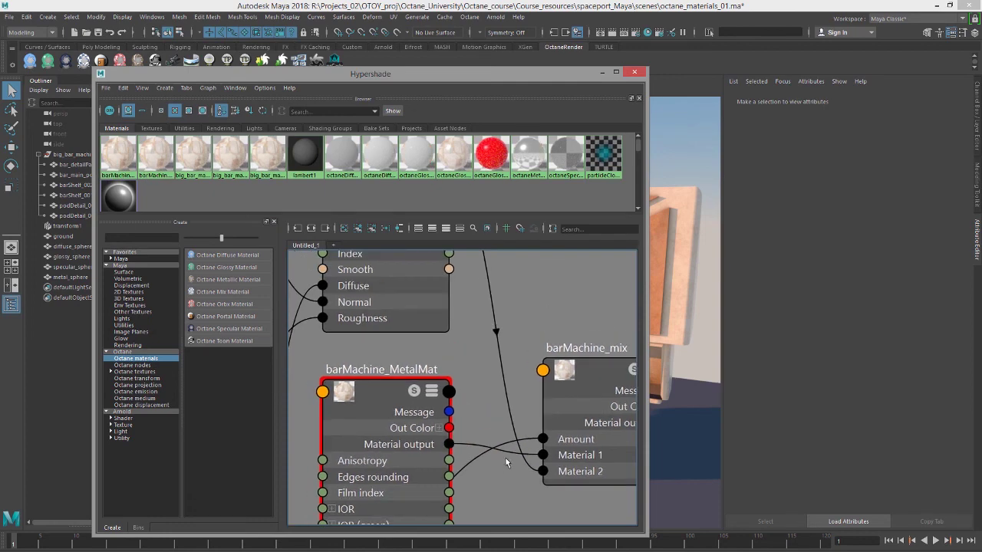
scroll(505, 458, "down", 2)
left_click(506, 388)
middle_click_drag(477, 355, 498, 504, "alt")
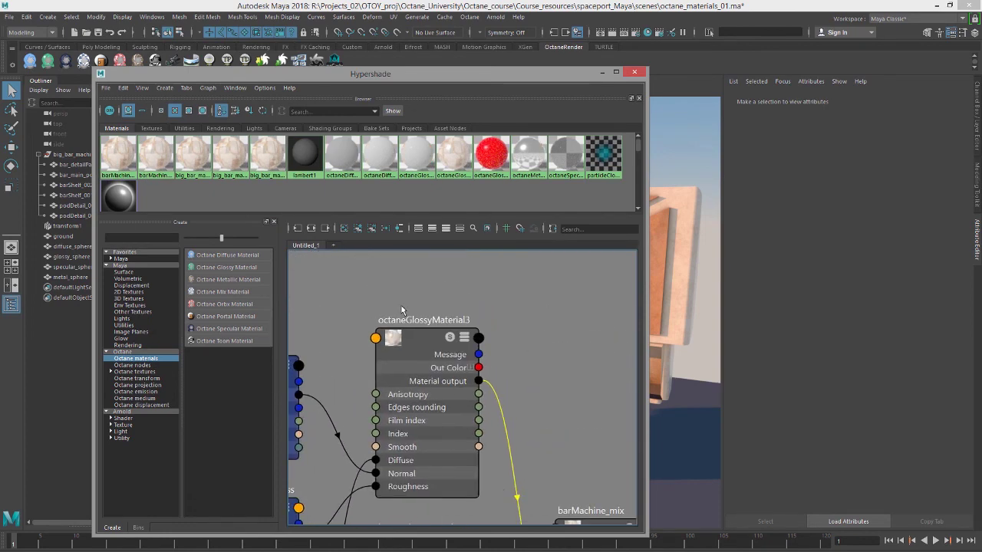
double_click(405, 321)
type("BarMachineGlossy")
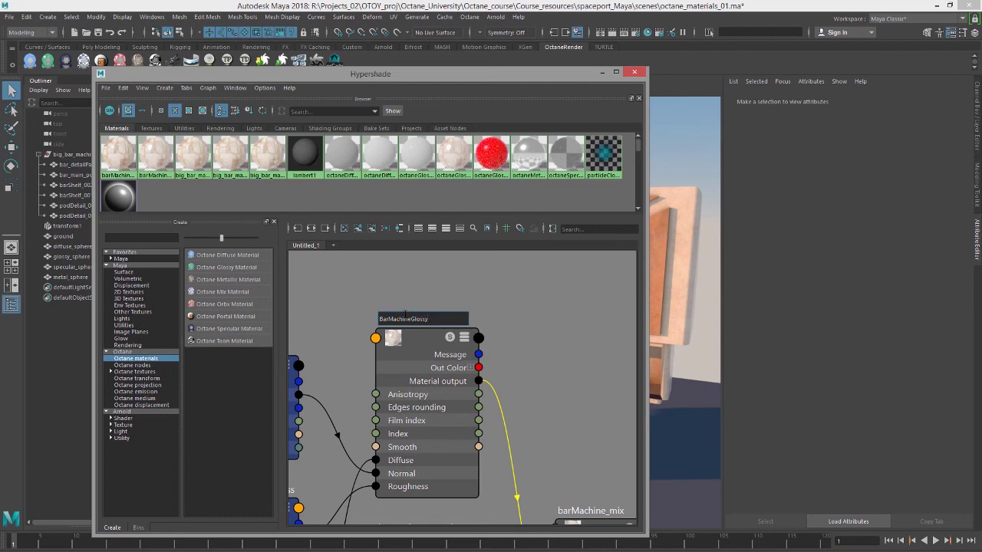
key("Return")
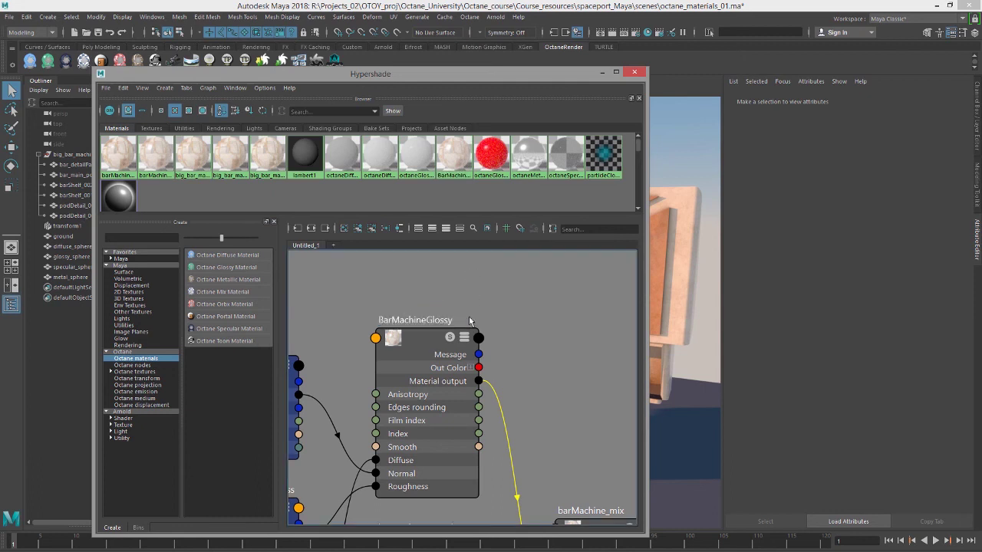
Step: Add an underscore to the glossy material node's name so it reads BarMachine_Glossy
right_click_drag(476, 379, 401, 368, "alt")
middle_click_drag(444, 426, 436, 344, "alt")
scroll(435, 344, "up", 2)
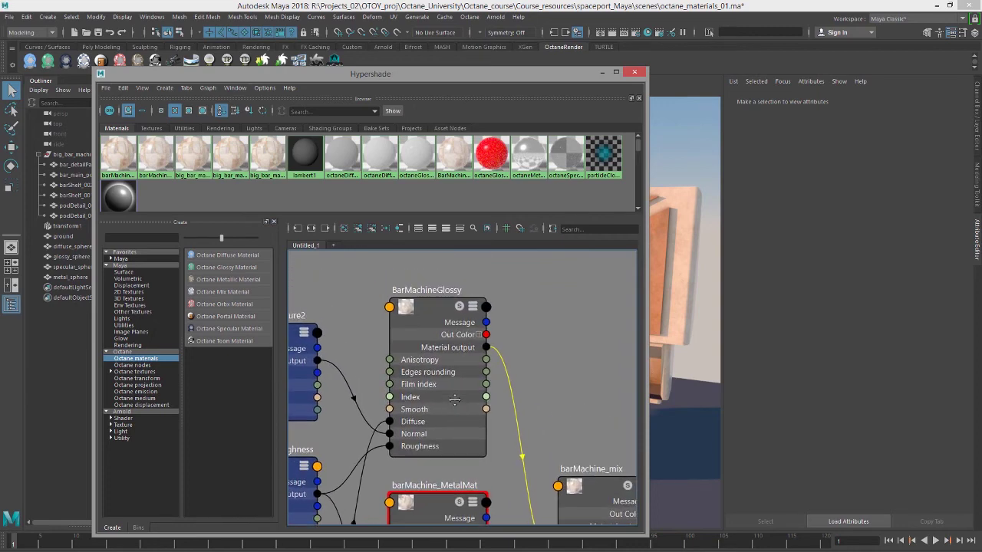
double_click(441, 291)
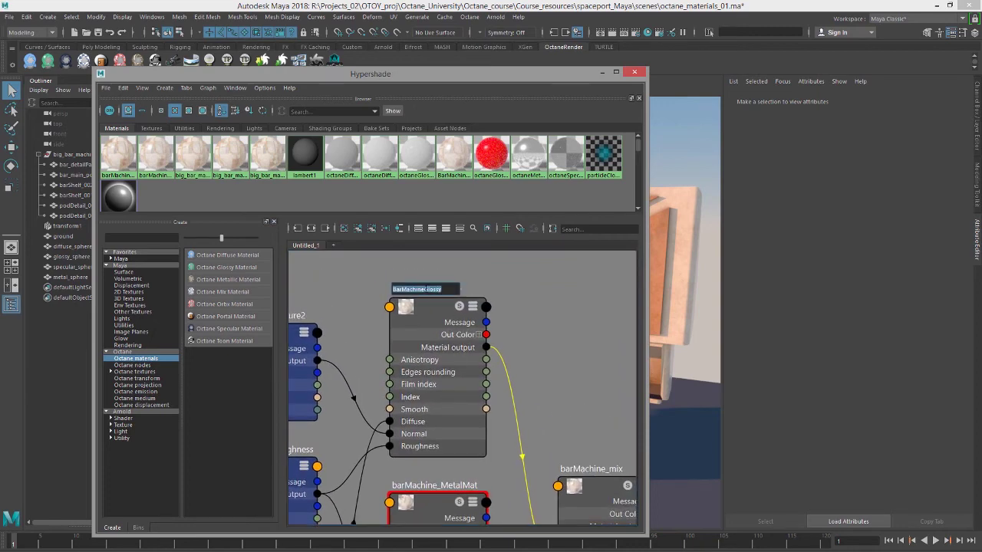
left_click(426, 289)
key("Return")
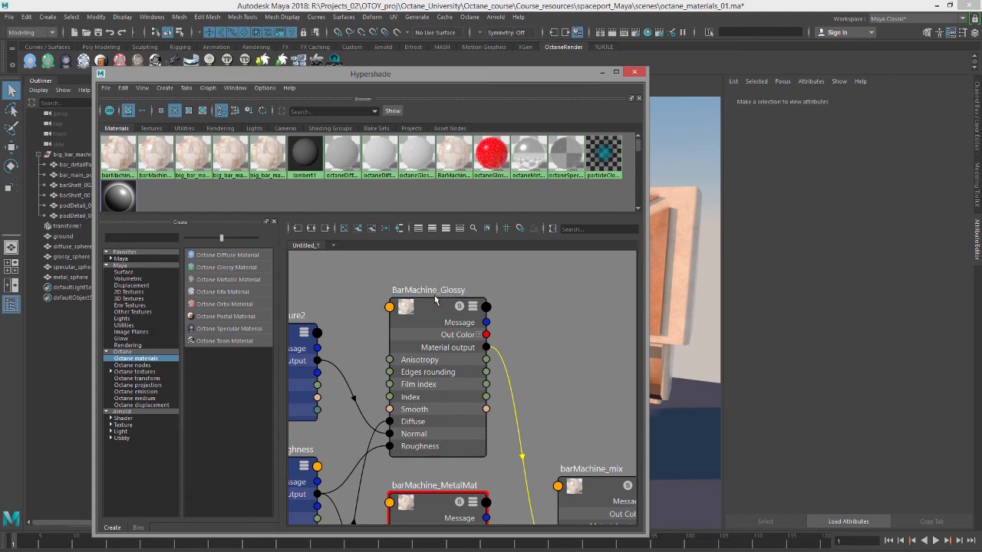
Step: Move the barMachine_metal texture node clear of its neighbours and rename it as barMachine_metal_texture
middle_click_drag(417, 399, 425, 350, "alt")
right_click_drag(476, 372, 417, 368, "alt")
middle_click_drag(417, 368, 417, 333, "alt")
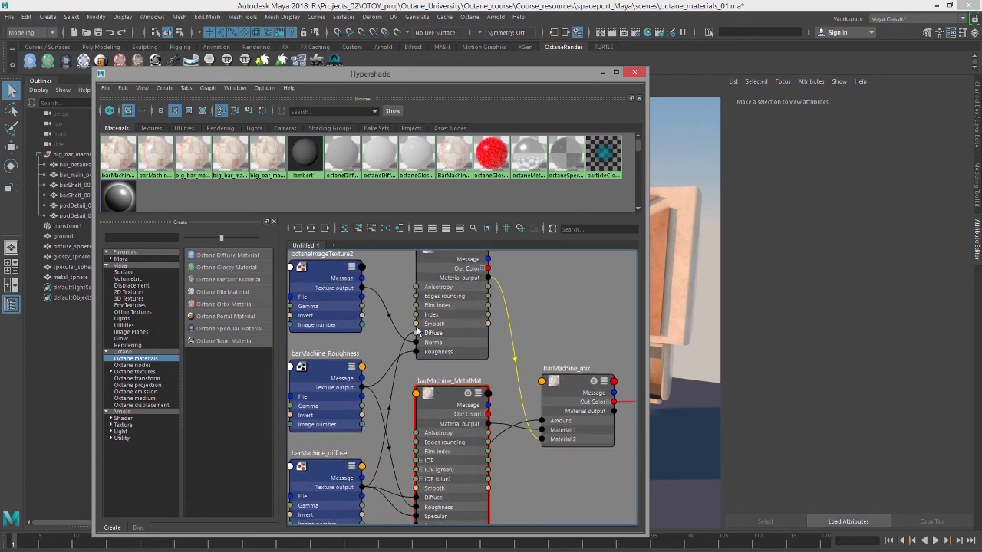
middle_click_drag(422, 499, 434, 369, "alt")
left_click_drag(341, 449, 486, 459)
scroll(485, 459, "up", 3)
middle_click_drag(554, 490, 516, 475, "alt")
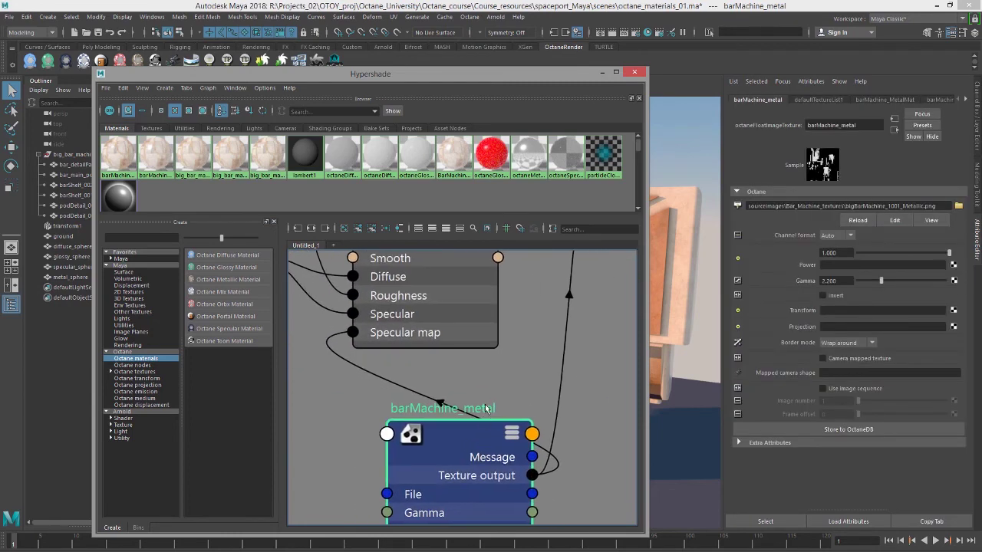
double_click(487, 426)
left_click(452, 405)
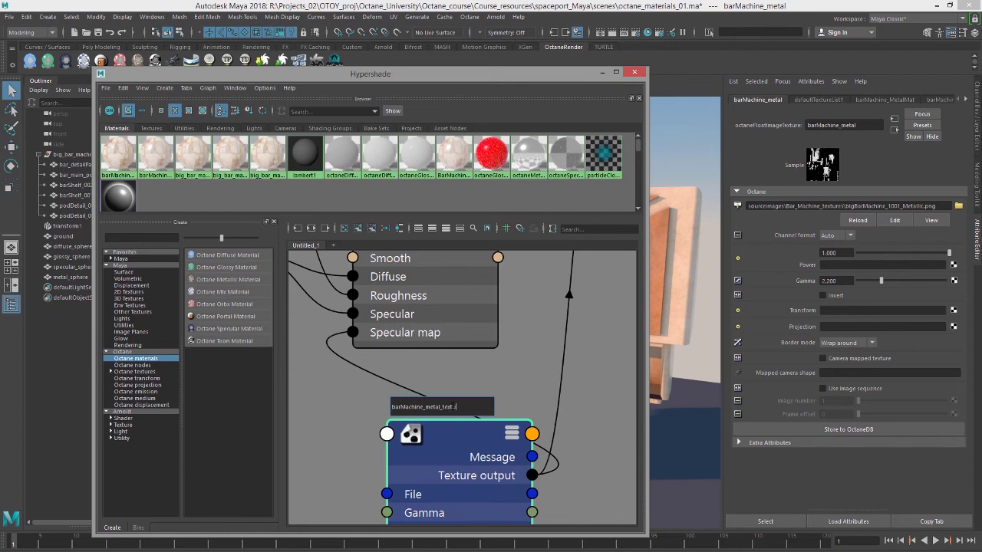
key("Return")
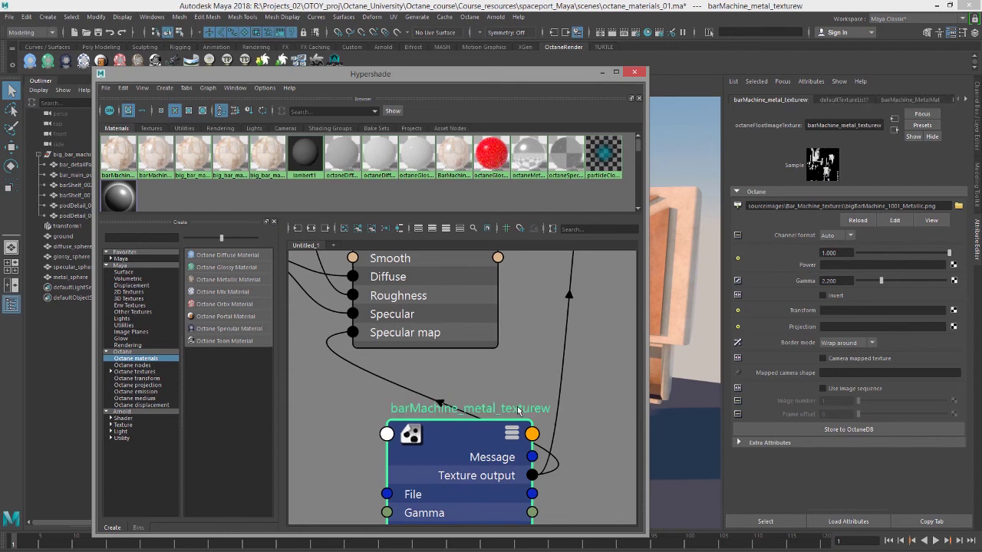
double_click(517, 411)
left_click_drag(458, 407, 481, 407)
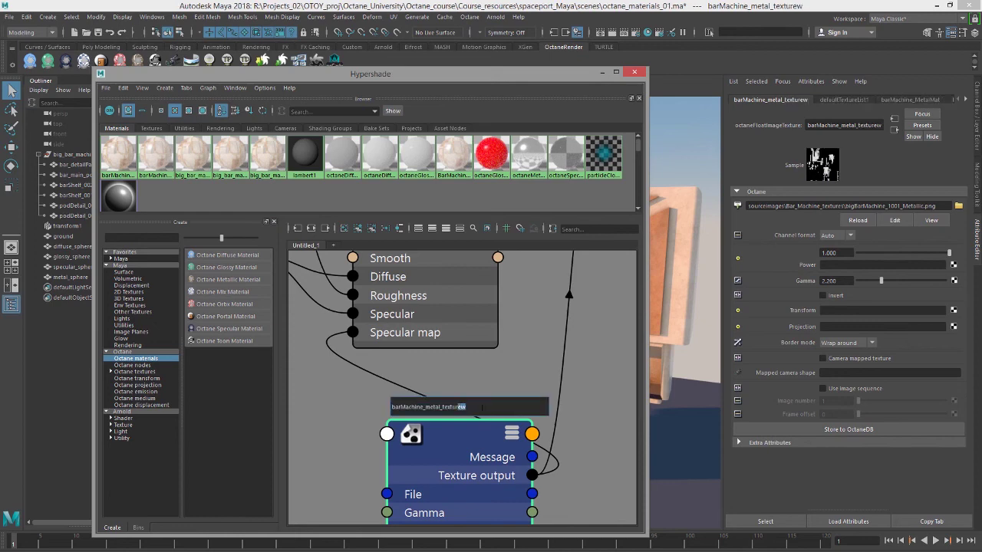
key("Return")
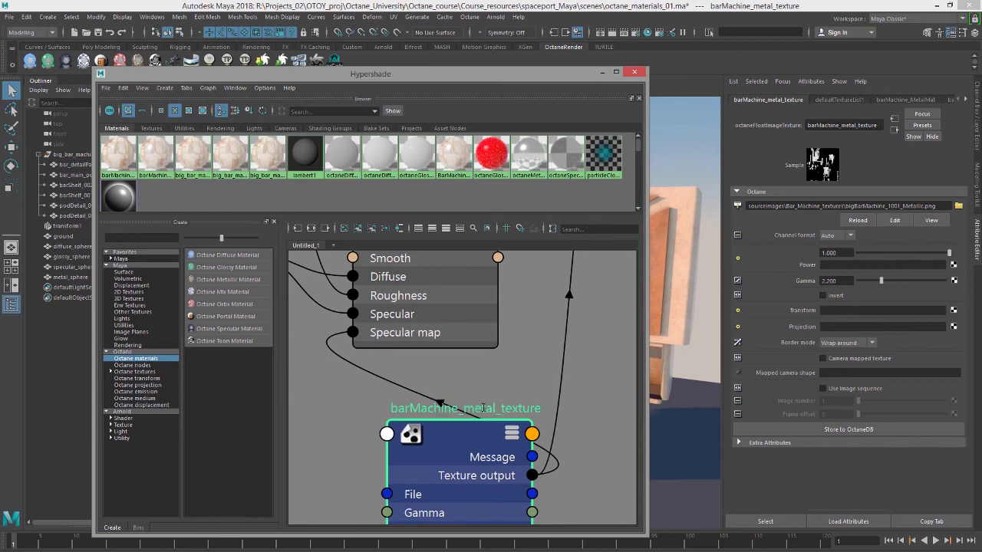
Step: Arrange the graph by placing barMachine_metal_texture below barMachine_diffuse and shifting barMachine_mix down, away from barMachine_MetalMat
scroll(482, 404, "down", 3)
middle_click_drag(445, 401, 425, 389, "alt")
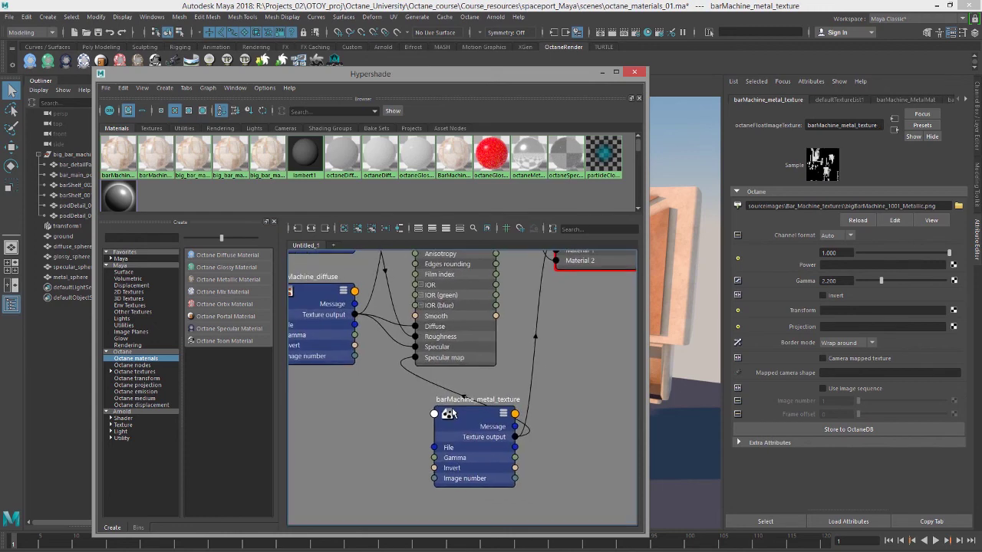
left_click_drag(456, 412, 302, 441)
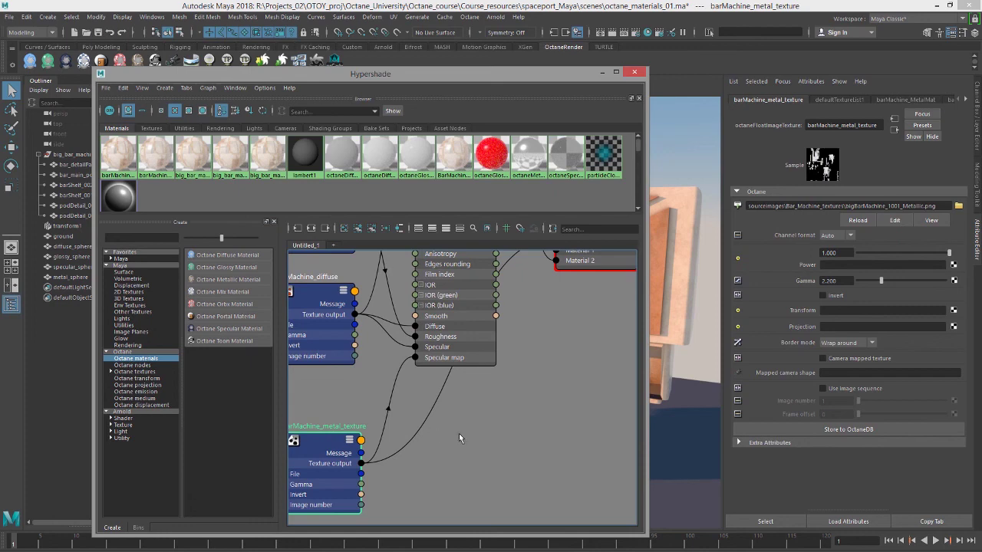
middle_click_drag(393, 386, 458, 423, "alt")
mouse_move(600, 294)
middle_mouse_down("alt")
mouse_move(538, 325)
mouse_move(446, 396)
middle_mouse_up("alt")
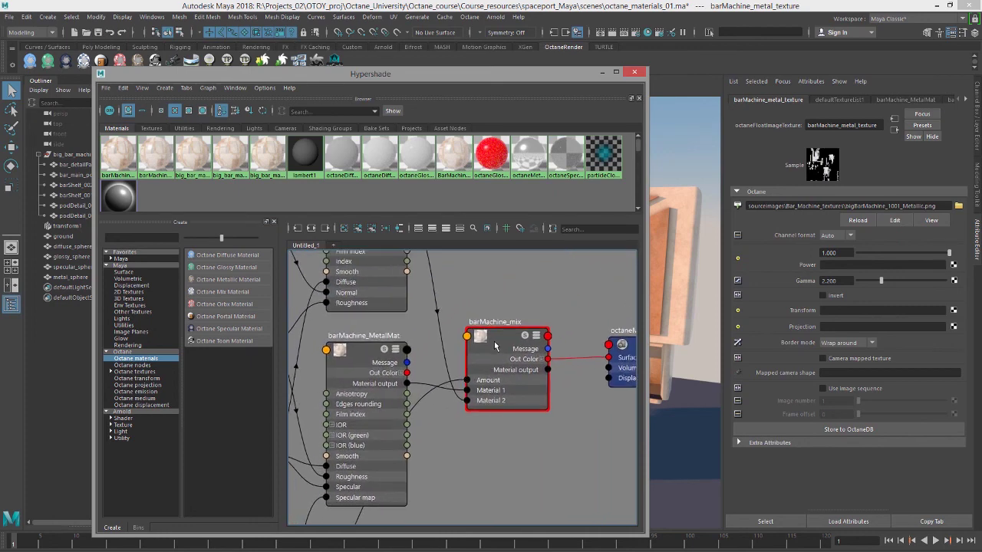
left_click_drag(495, 347, 553, 443)
middle_click_drag(483, 431, 421, 387, "alt")
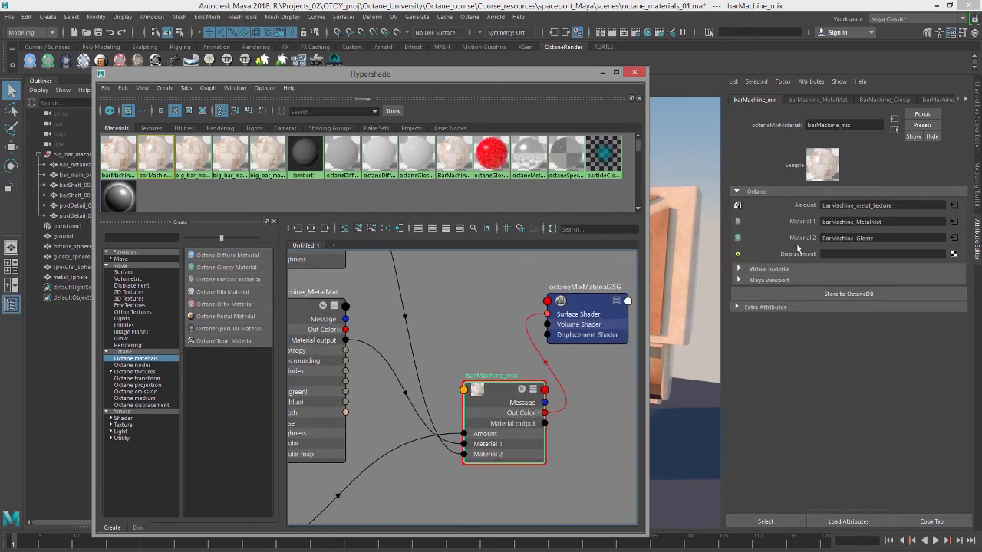
Step: Examine how the metal texture feeds the mix material's Amount and the Specular map of barMachine_MetalMat
left_click_drag(892, 205, 819, 205)
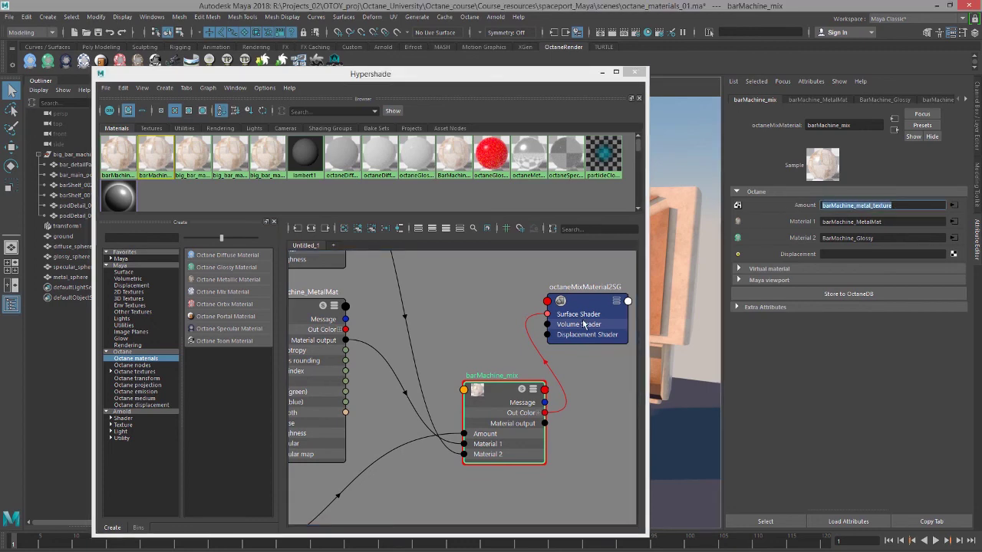
middle_click_drag(500, 414, 668, 368, "alt")
middle_click_drag(490, 349, 484, 303, "alt")
left_click(475, 340)
right_click_drag(447, 461, 441, 378, "alt")
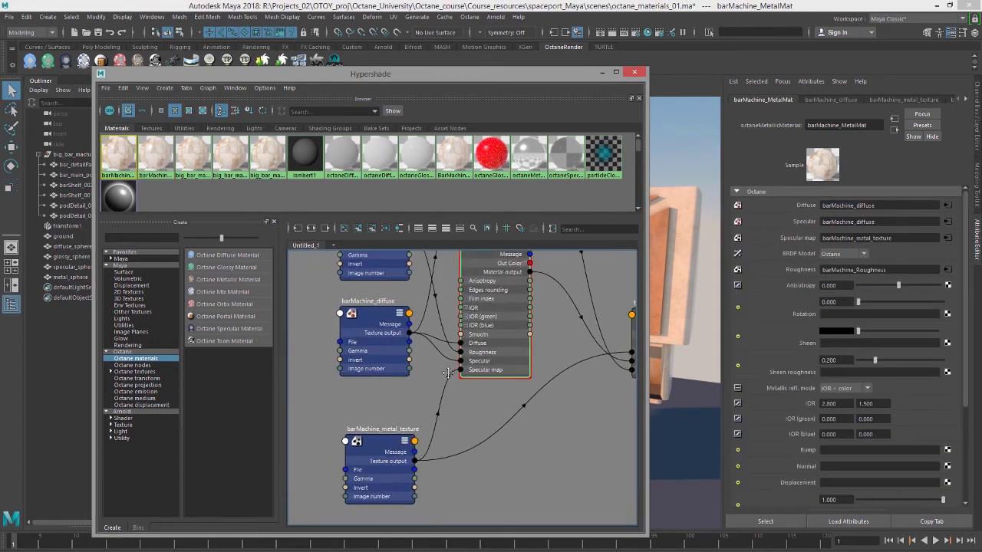
middle_click_drag(441, 378, 434, 396, "alt")
left_click_drag(488, 286, 493, 312)
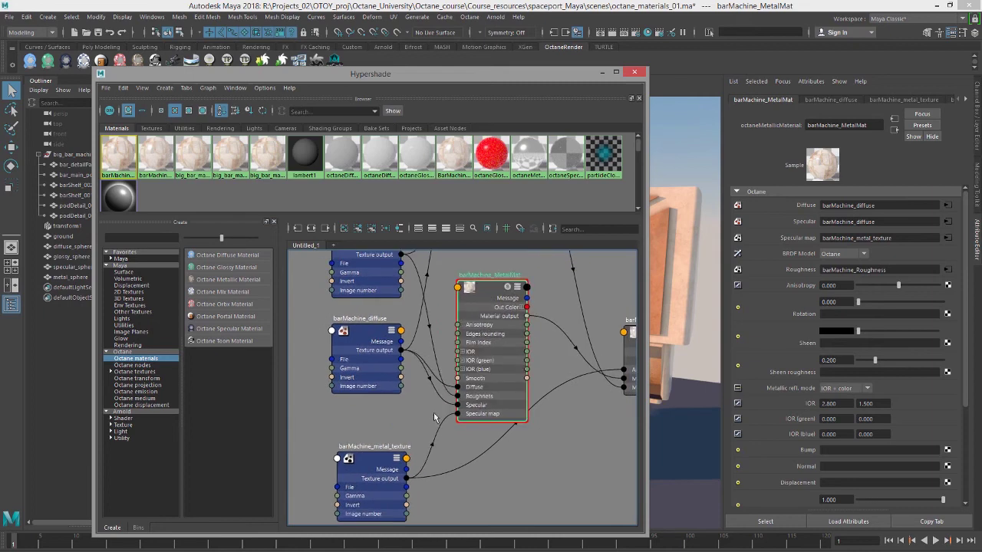
left_click(432, 442)
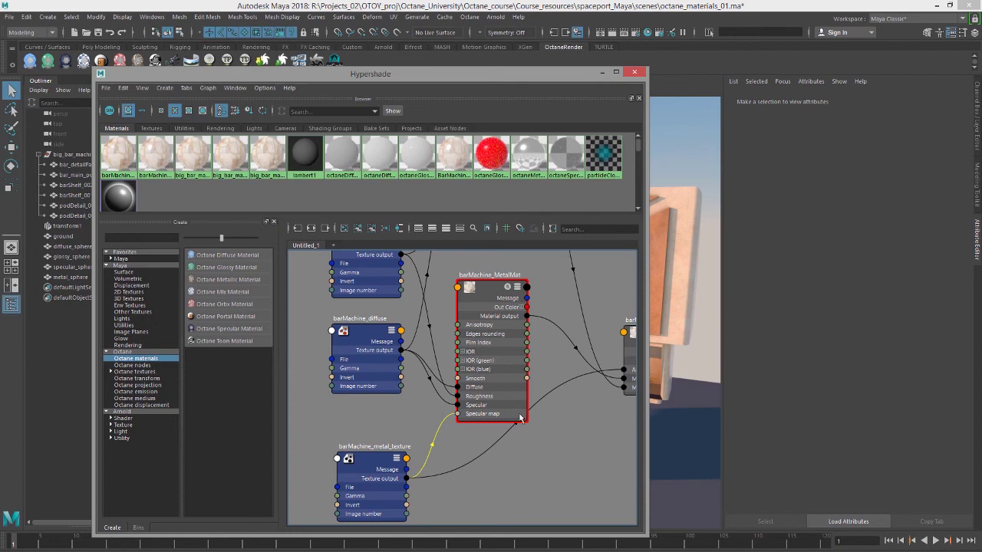
middle_click_drag(519, 416, 483, 421, "alt")
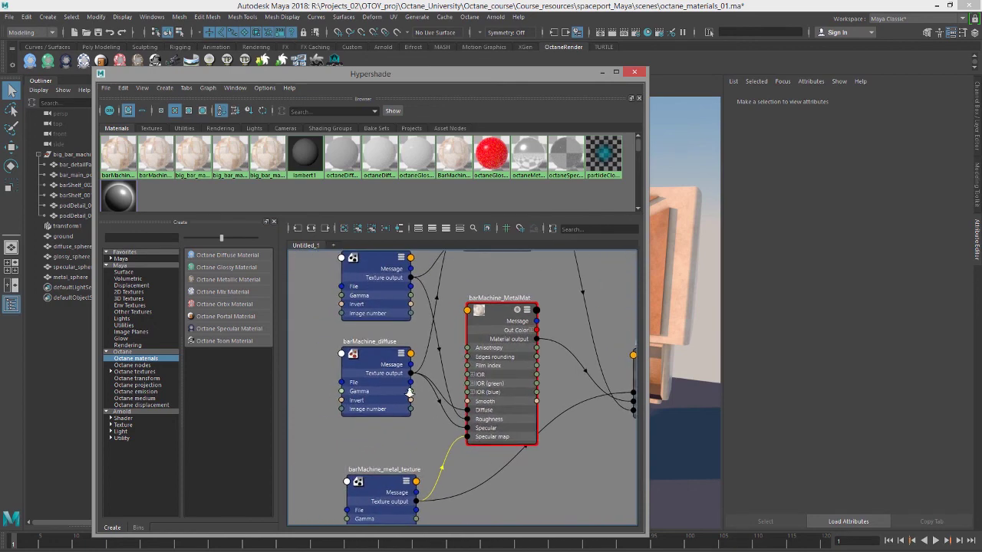
Step: Examine which inputs of barMachine_MetalMat the barMachine_diffuse and barMachine_Roughness textures feed
right_click_drag(408, 392, 467, 408, "alt")
middle_click_drag(466, 408, 460, 436, "alt")
left_click(517, 312)
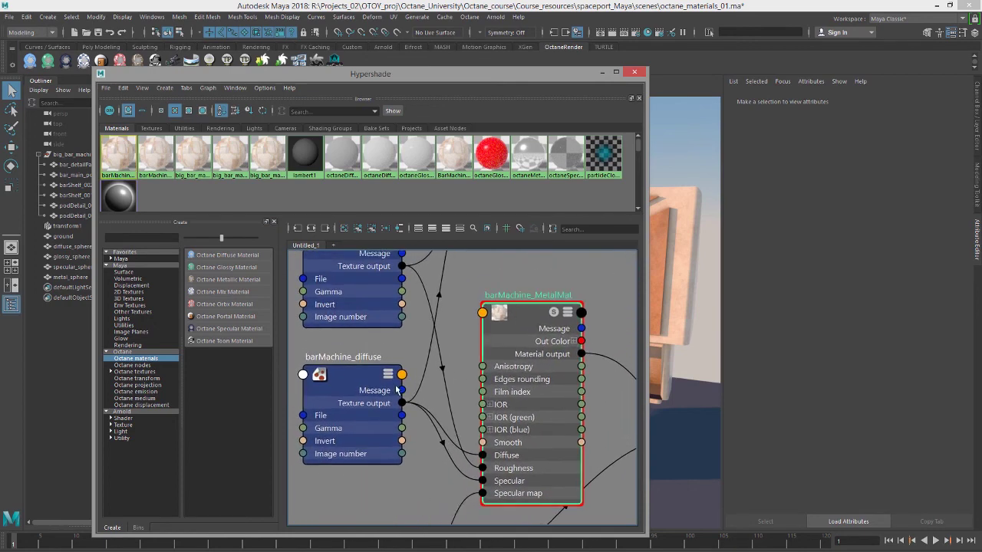
left_click(352, 385)
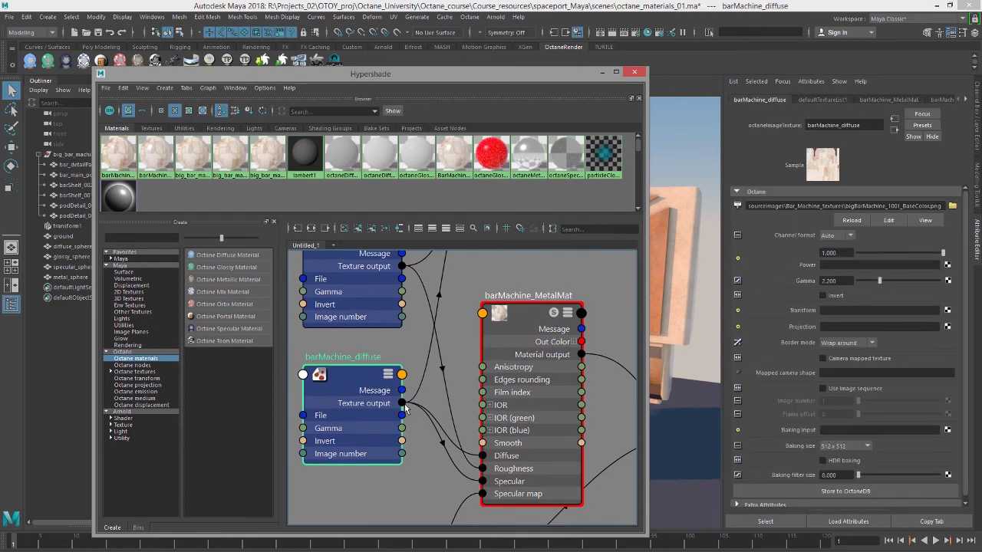
middle_click_drag(429, 423, 420, 418, "alt")
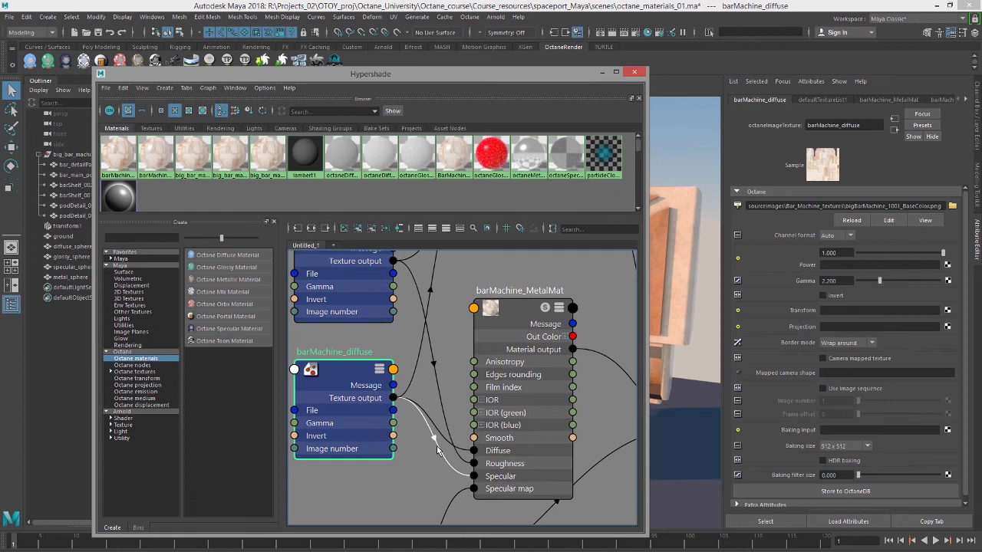
middle_click_drag(456, 467, 447, 448, "alt")
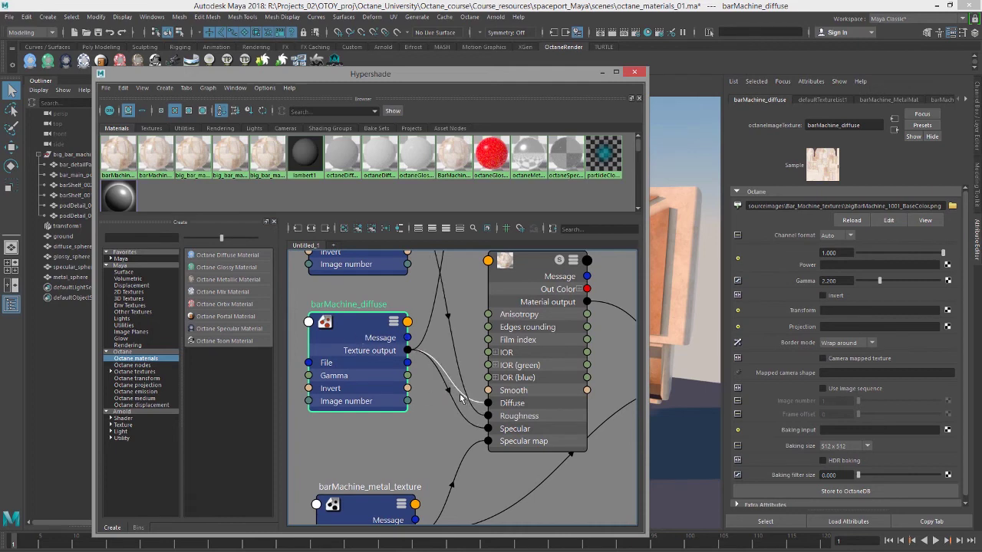
middle_click_drag(391, 338, 447, 409, "alt")
left_click(352, 278)
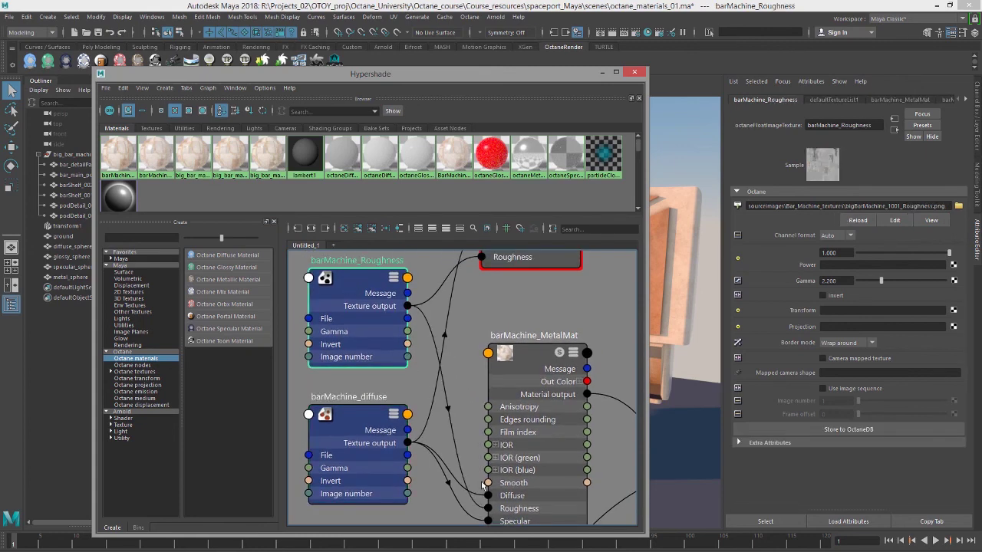
scroll(449, 405, "down", 2)
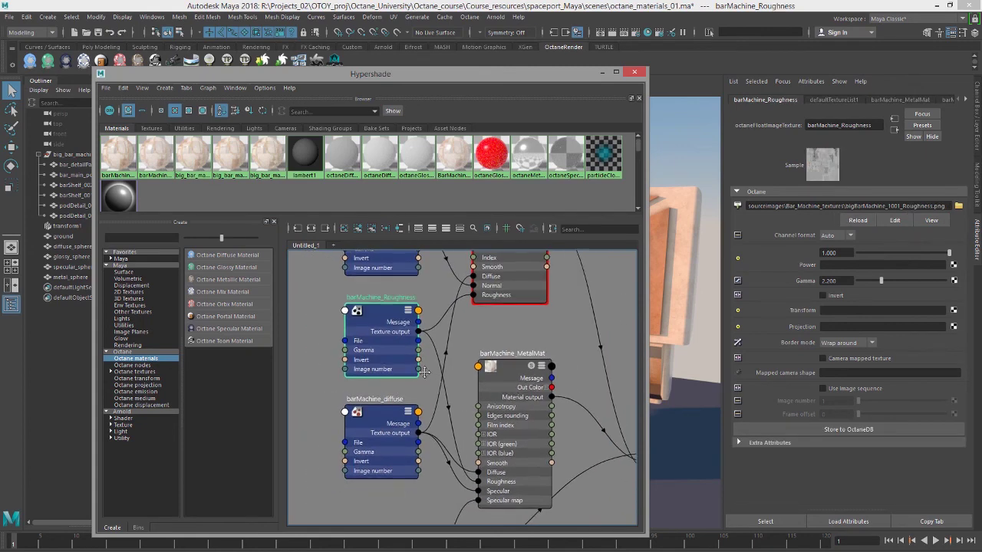
middle_click_drag(424, 373, 412, 356, "alt")
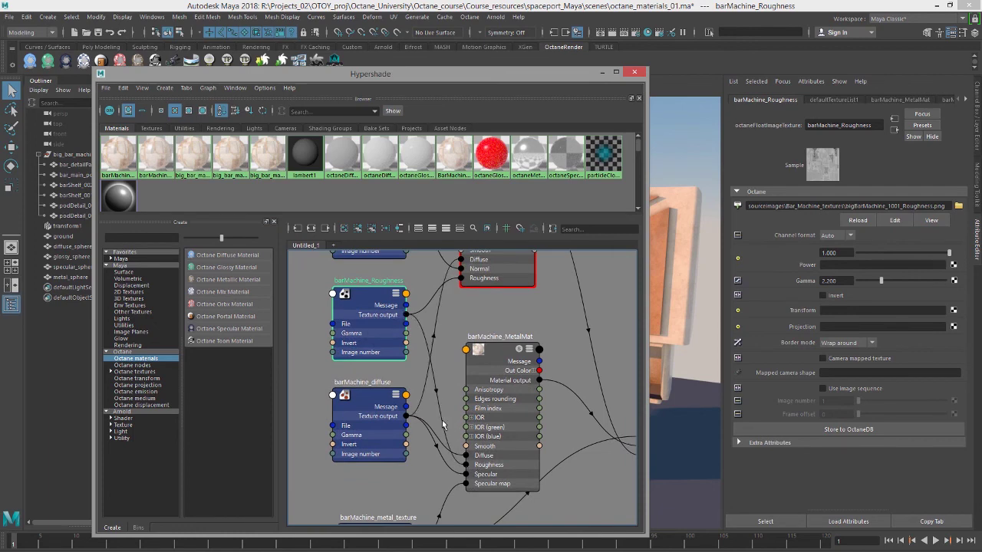
Step: Examine the connection from octaneImageTexture2 to the BarMachine_Glossy material and review that material's attributes
middle_click_drag(458, 394, 453, 485, "alt")
right_click_drag(408, 381, 447, 403, "alt")
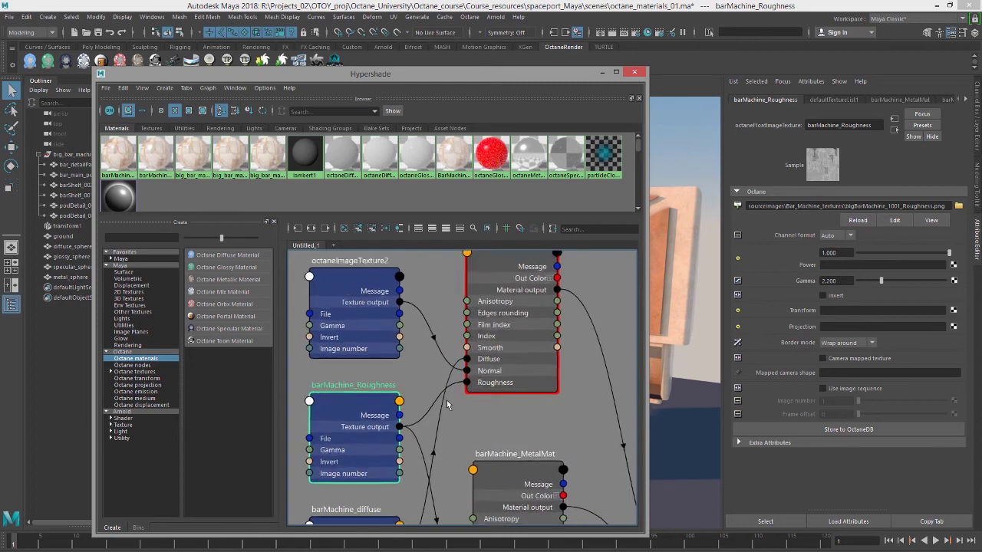
middle_click_drag(411, 346, 406, 418, "alt")
right_click_drag(405, 418, 443, 414, "alt")
middle_click_drag(428, 388, 450, 393, "alt")
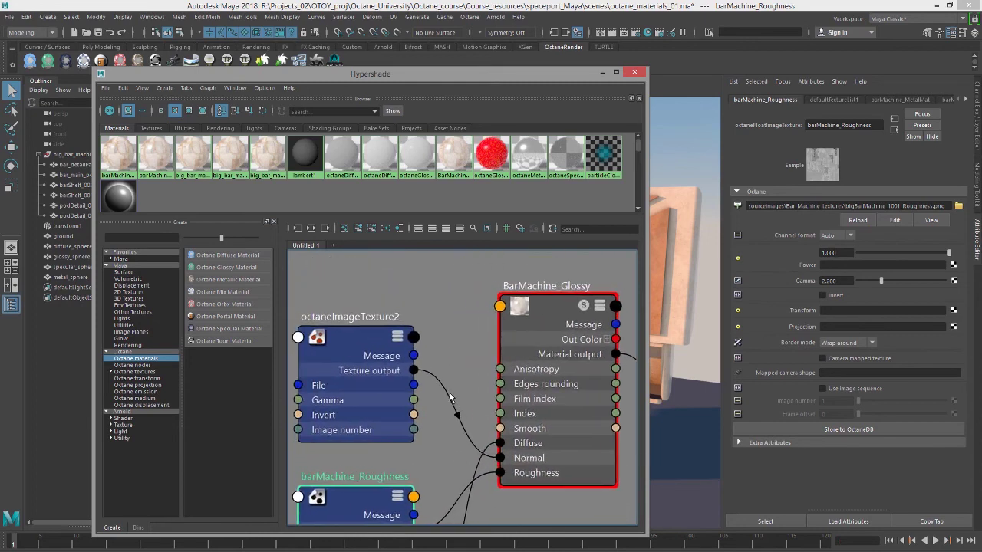
left_click(528, 312)
right_click_drag(529, 312, 478, 296, "alt")
middle_click_drag(482, 403, 466, 382, "alt")
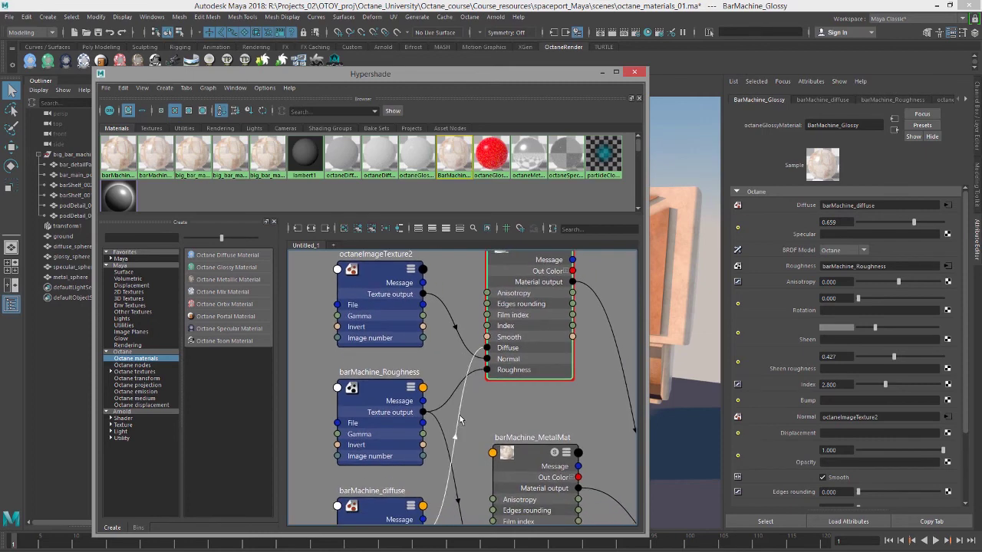
Step: Trace the barMachine_diffuse and barMachine_Roughness textures to their inputs on the BarMachine_Glossy material
middle_click_drag(503, 469, 490, 355, "alt")
right_click_drag(490, 355, 443, 351, "alt")
middle_click_drag(442, 352, 439, 392, "alt")
left_click(404, 412)
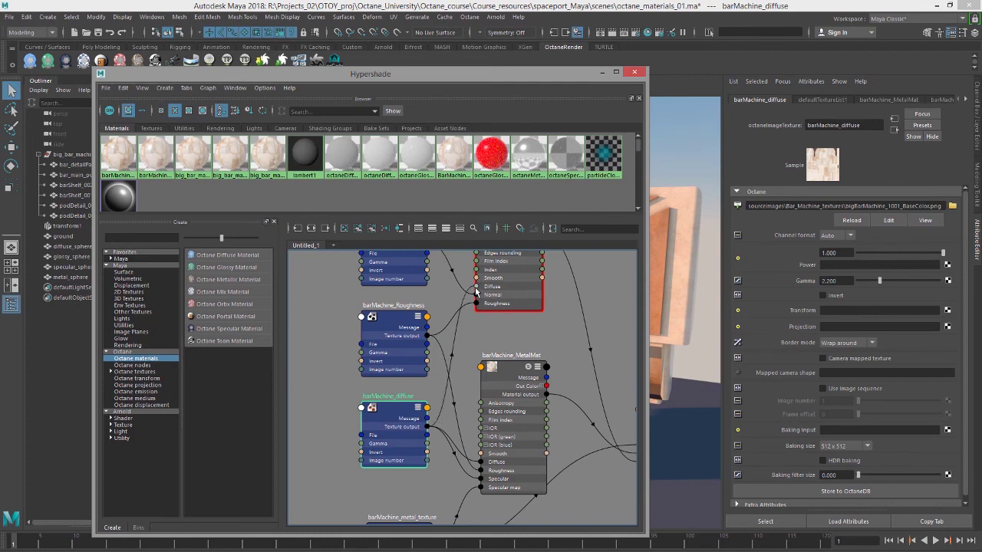
middle_click_drag(447, 293, 441, 374, "alt")
right_click_drag(441, 373, 481, 414, "alt")
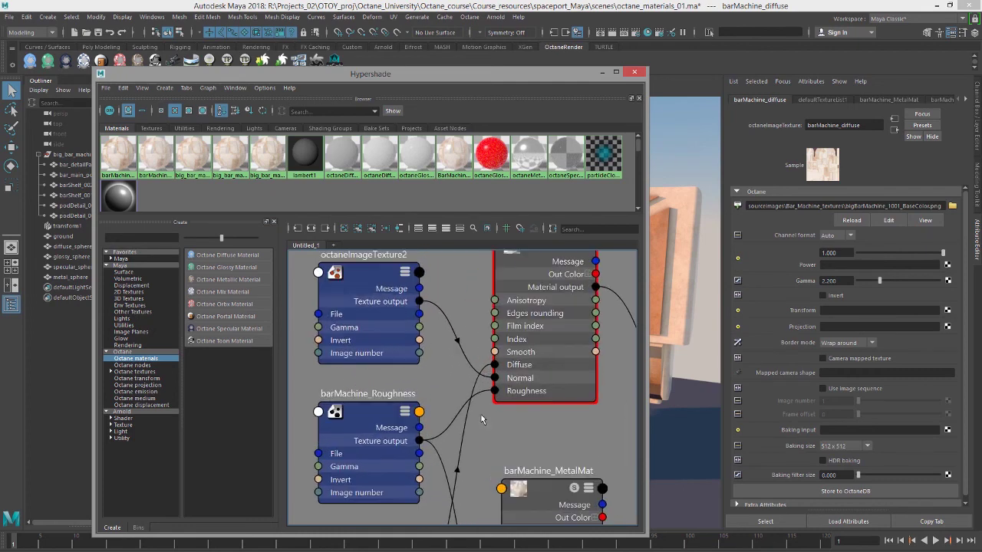
left_click(367, 426)
left_click_drag(451, 418, 495, 394)
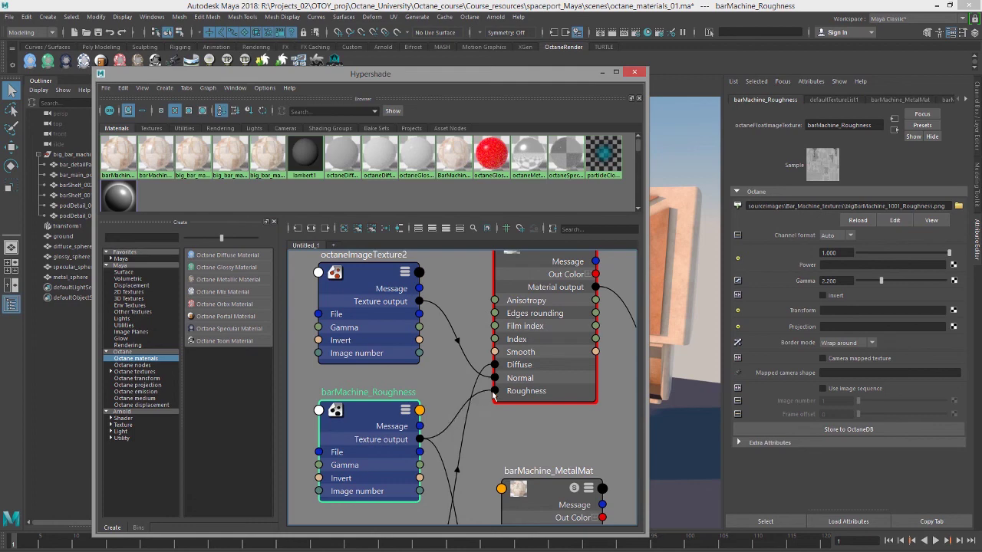
Step: Move the octaneImageTexture2 node down to barMachine_Roughness and trace its connection to the Normal input of BarMachine_Glossy
left_click_drag(392, 284, 389, 313)
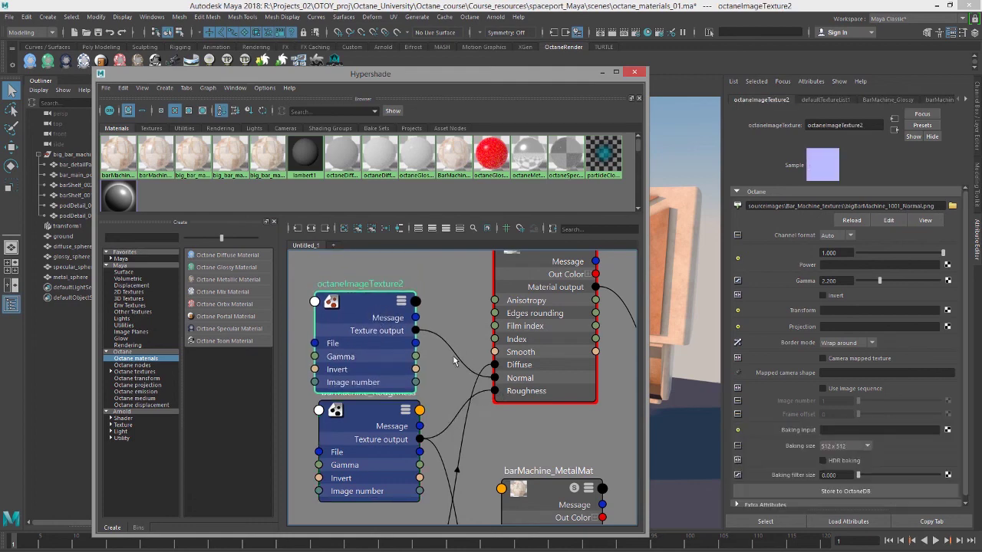
left_click_drag(461, 362, 495, 377)
scroll(398, 304, "down", 4)
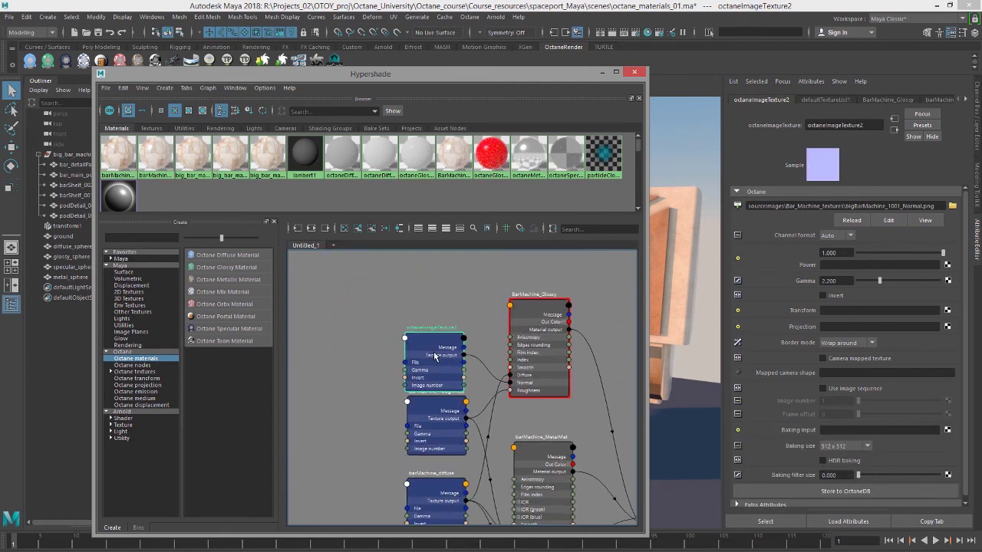
Step: Connect octaneImageTexture2 to the Normal input of barMachine_MetalMat
middle_click_drag(398, 304, 387, 285, "alt")
scroll(430, 326, "down", 1)
scroll(433, 315, "up", 3)
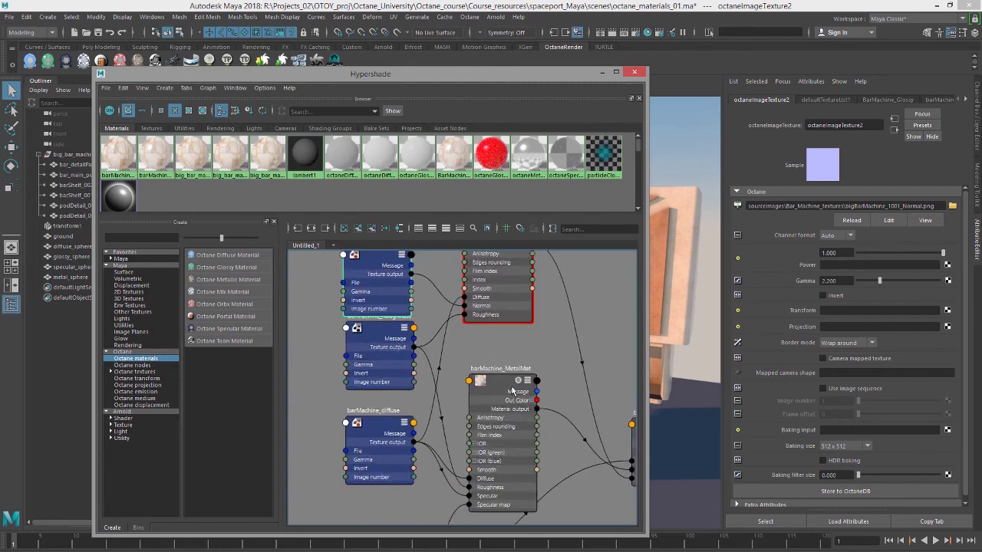
mouse_move(448, 322)
middle_mouse_down("alt")
mouse_move(447, 375)
mouse_move(439, 328)
middle_mouse_up("alt")
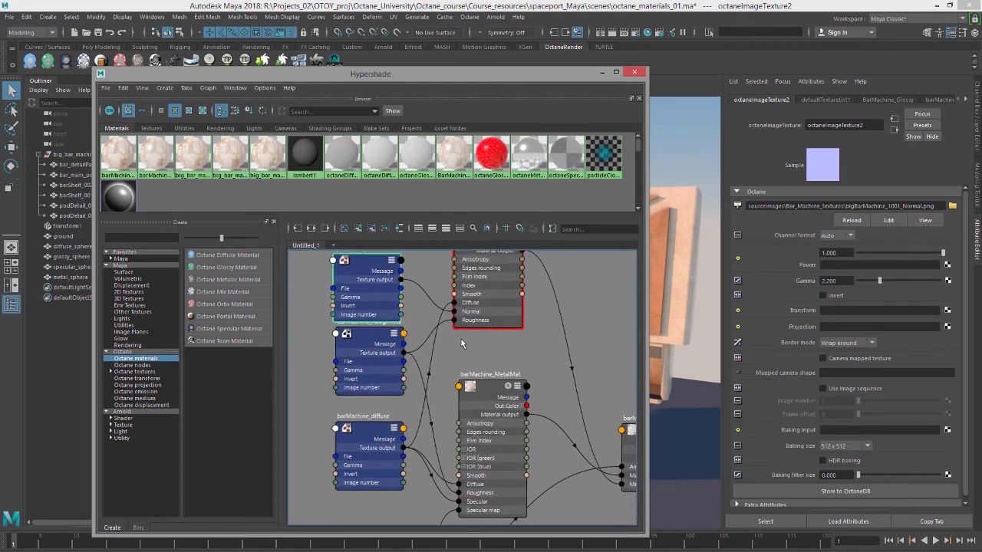
right_click_drag(462, 344, 441, 336, "alt")
middle_click_drag(442, 335, 420, 349)
left_click(471, 400)
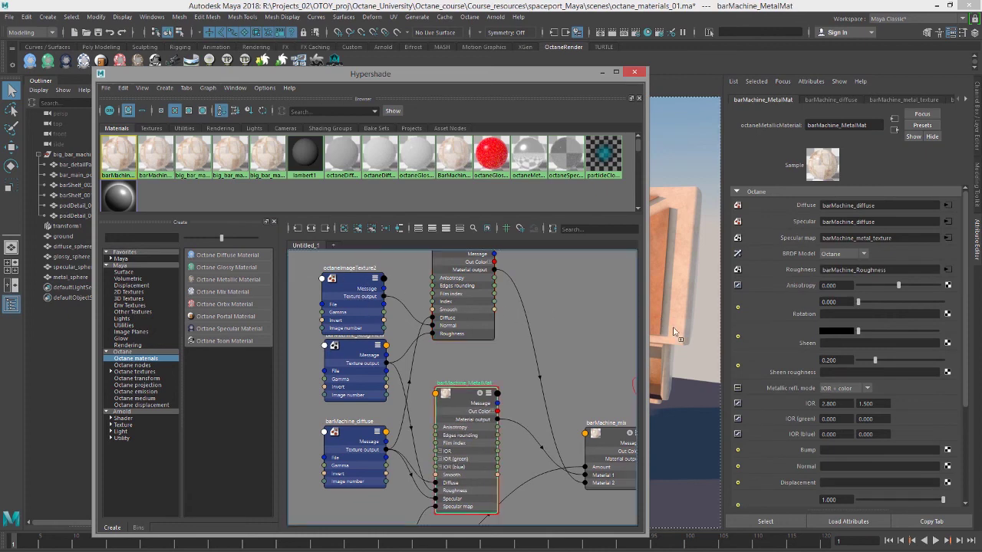
middle_click_drag(796, 462, 797, 465)
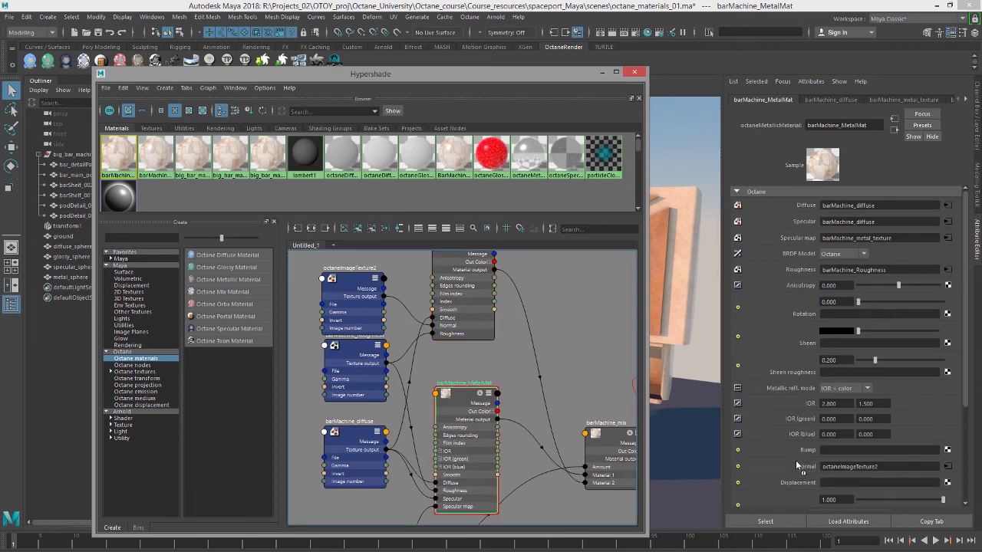
left_click(358, 290)
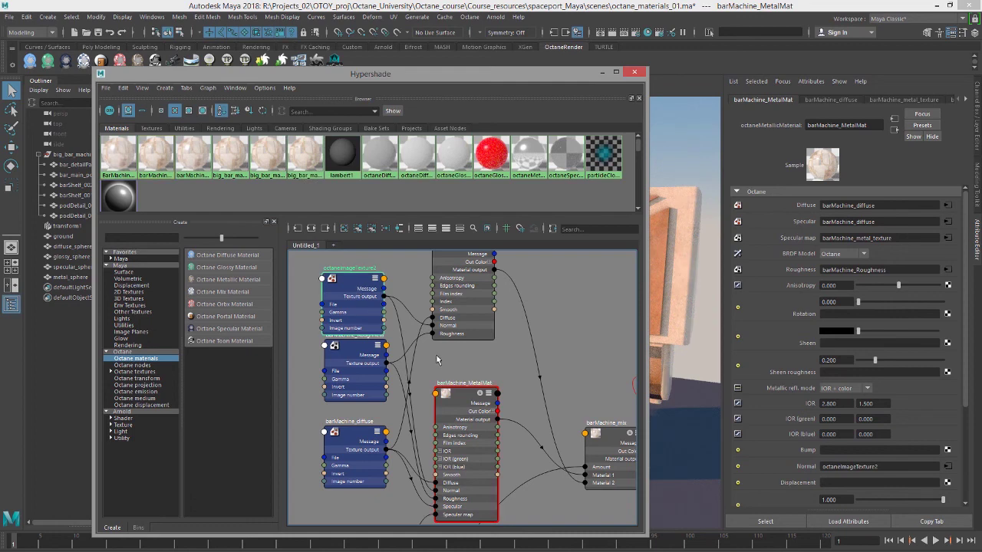
Step: Spread the Roughness, diffuse and octaneImageTexture2 nodes farther from the materials and shift BarMachine_Glossy slightly toward them
middle_click_drag(474, 361, 497, 375, "alt")
scroll(497, 375, "down", 2)
left_click_drag(394, 370, 321, 375)
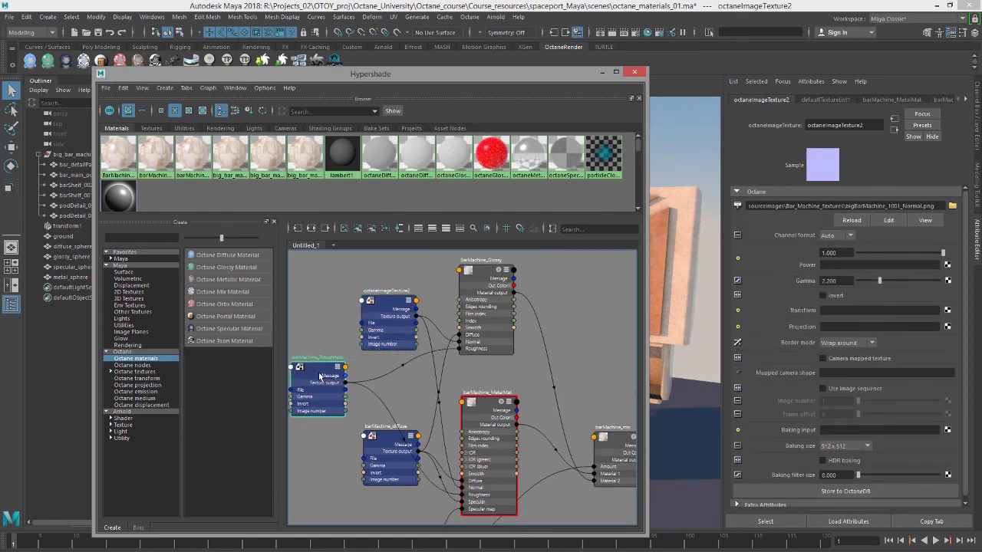
left_click_drag(369, 438, 317, 442)
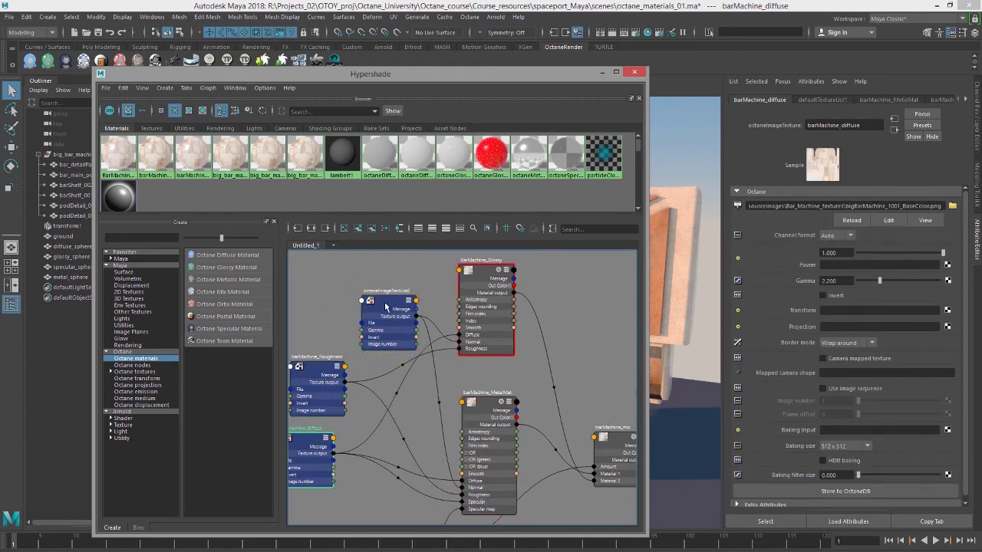
left_click_drag(411, 295, 339, 300)
left_click_drag(494, 273, 484, 273)
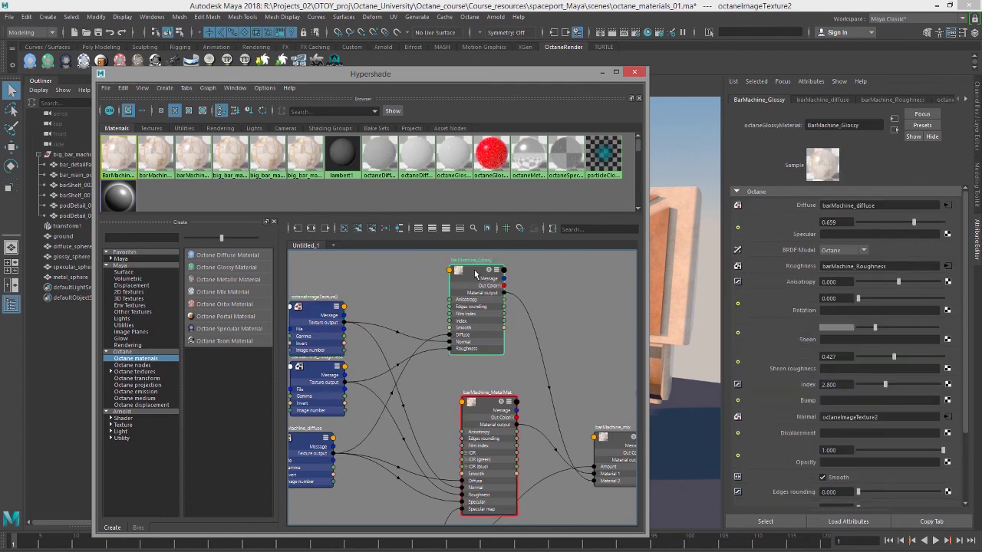
Step: Move barMachine_MetalMat up against BarMachine_Glossy and place barMachine_metal_texture just below barMachine_diffuse
scroll(418, 319, "up", 3)
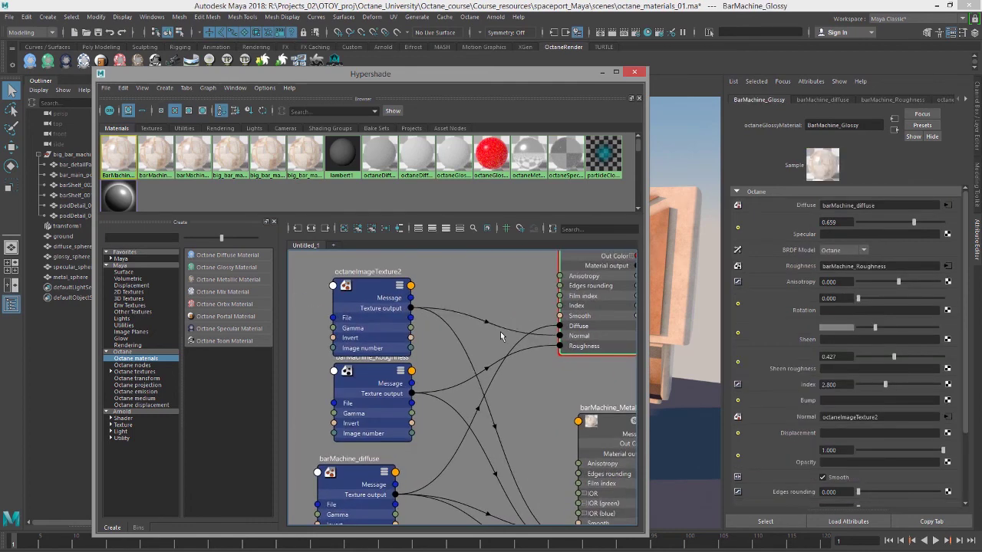
scroll(500, 331, "down", 3)
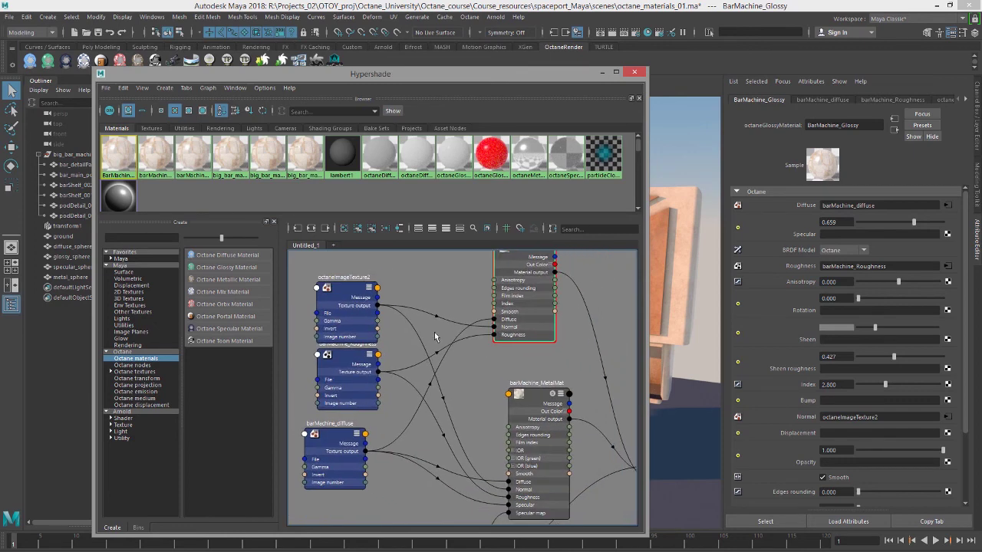
middle_click_drag(484, 364, 477, 413, "alt")
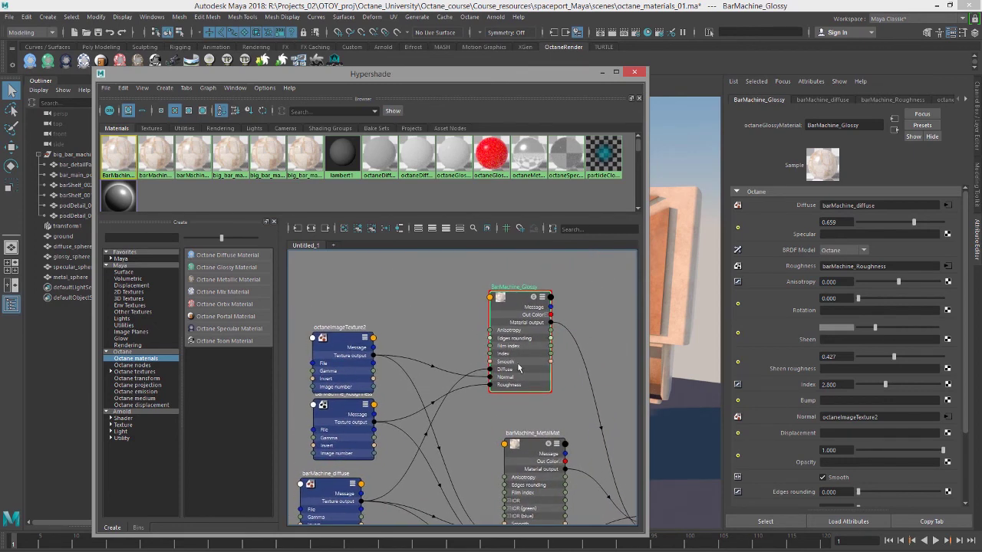
left_click(540, 449)
scroll(499, 390, "down", 3)
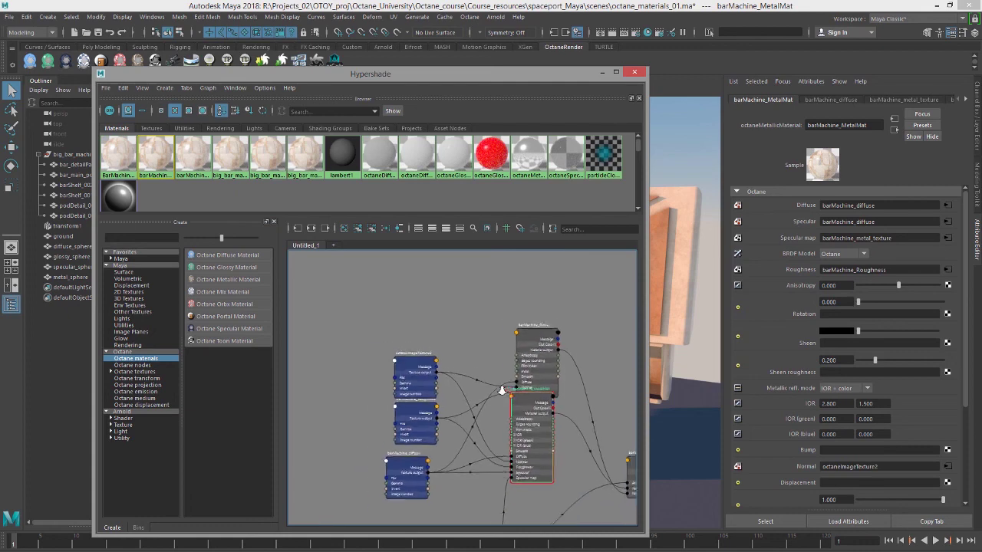
middle_click_drag(468, 330, 463, 308, "alt")
left_click_drag(435, 467, 383, 440)
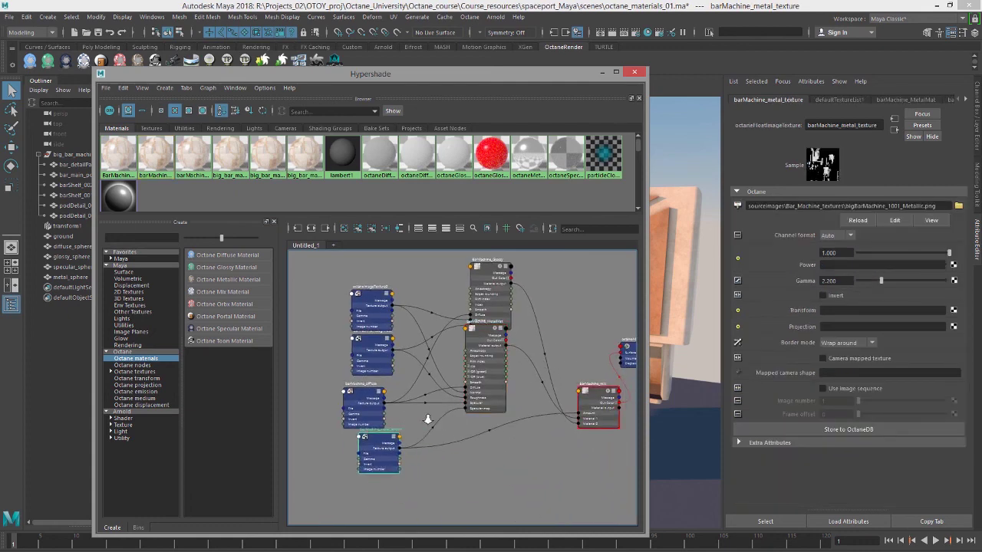
Step: Collapse the barMachine_MetalMat and BarMachine_Glossy nodes to their headers and arrange them beside barMachine_mix
scroll(425, 418, "up", 4)
middle_click_drag(427, 418, 476, 423, "alt")
middle_click_drag(487, 322, 428, 428, "alt")
scroll(438, 414, "down", 2)
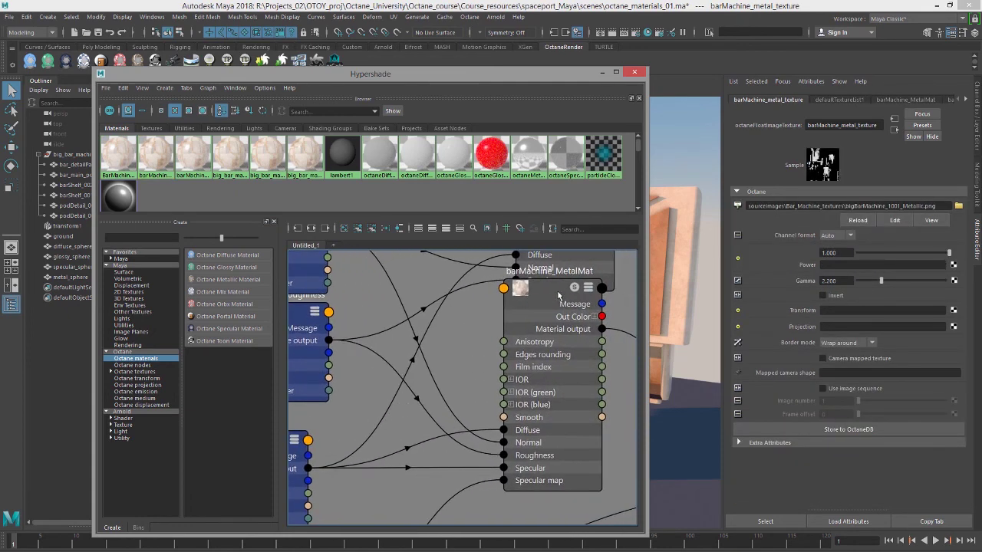
left_click(586, 287)
left_click(587, 288)
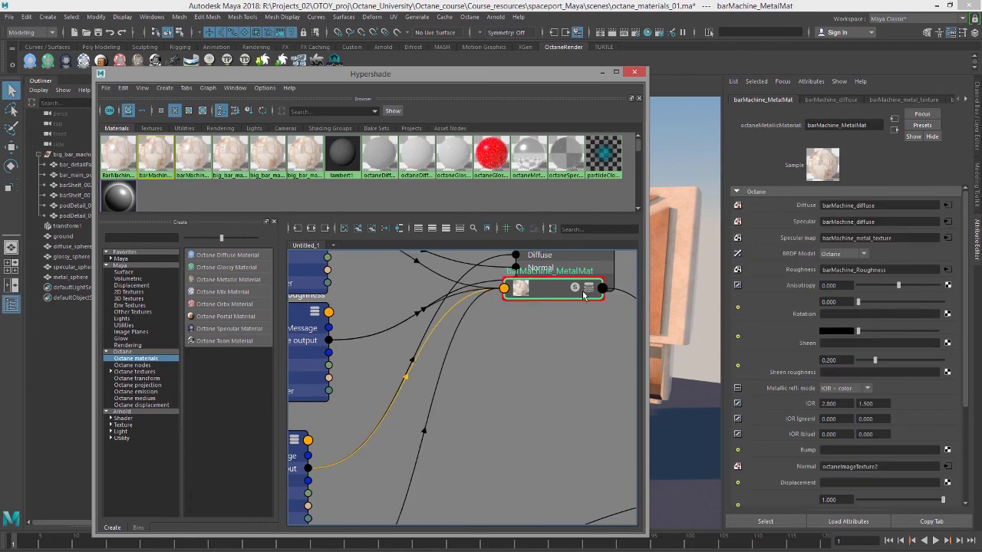
middle_click_drag(577, 298, 570, 346, "alt")
left_click_drag(557, 340, 568, 481)
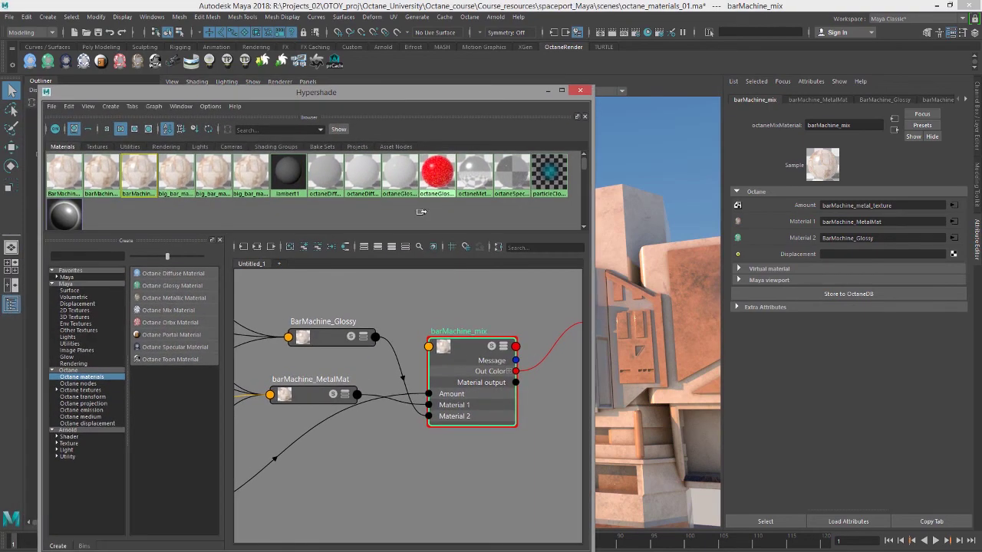
Step: Collapse the barMachine_diffuse and barMachine_metal_texture nodes and place the metal texture directly under the diffuse one
scroll(353, 292, "down", 5)
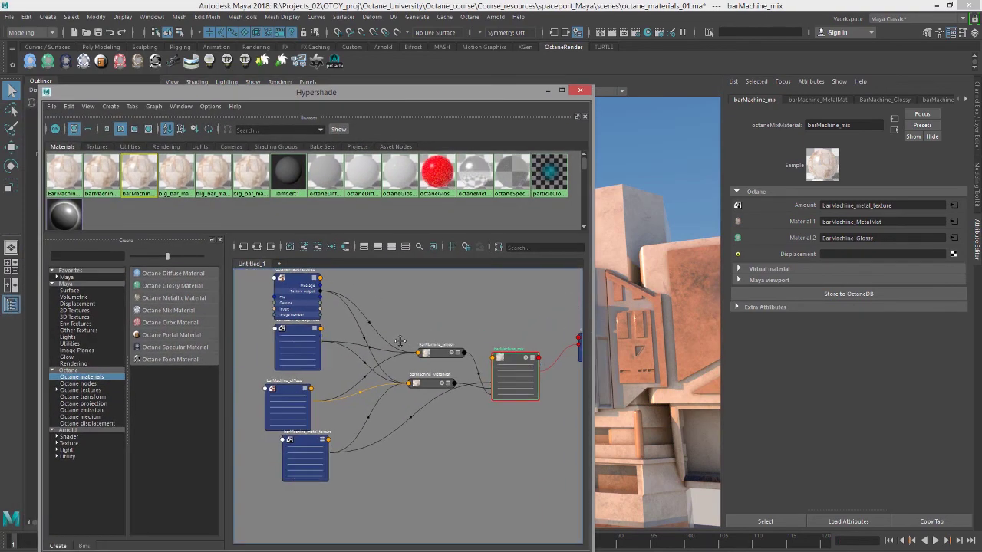
middle_click_drag(400, 341, 376, 345, "alt")
left_click(278, 390)
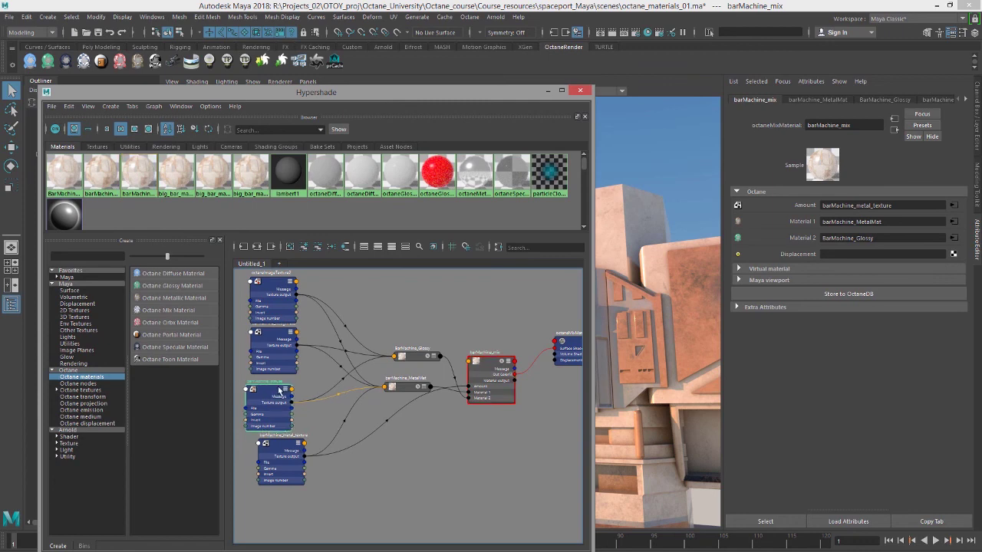
key("1")
left_click(298, 437)
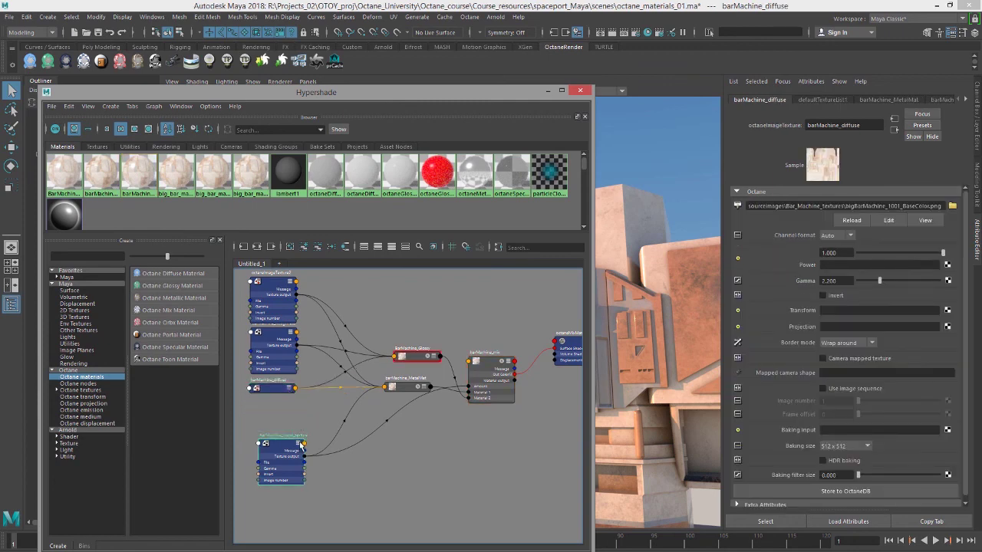
key("1")
left_click_drag(298, 445, 285, 407)
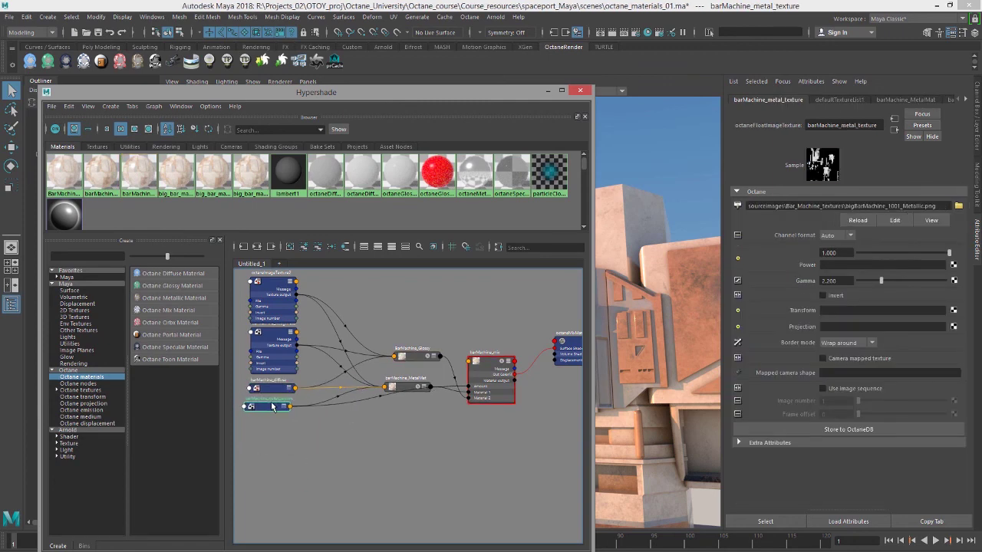
Step: Collapse the barMachine_Roughness and octaneImageTexture2 nodes and move both down toward the other textures
left_click(290, 334)
key("1")
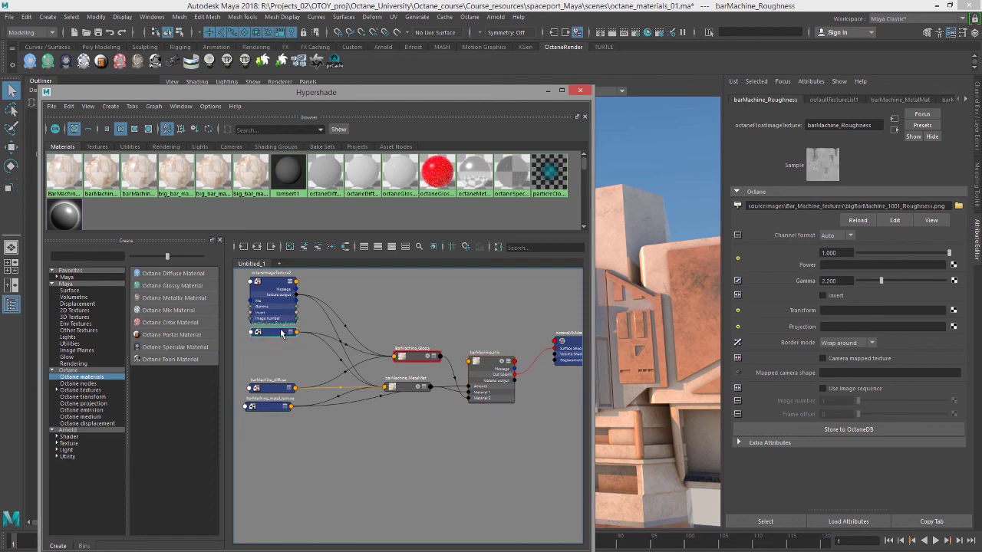
left_click_drag(281, 333, 273, 357)
left_click_drag(271, 283, 265, 307)
key("1")
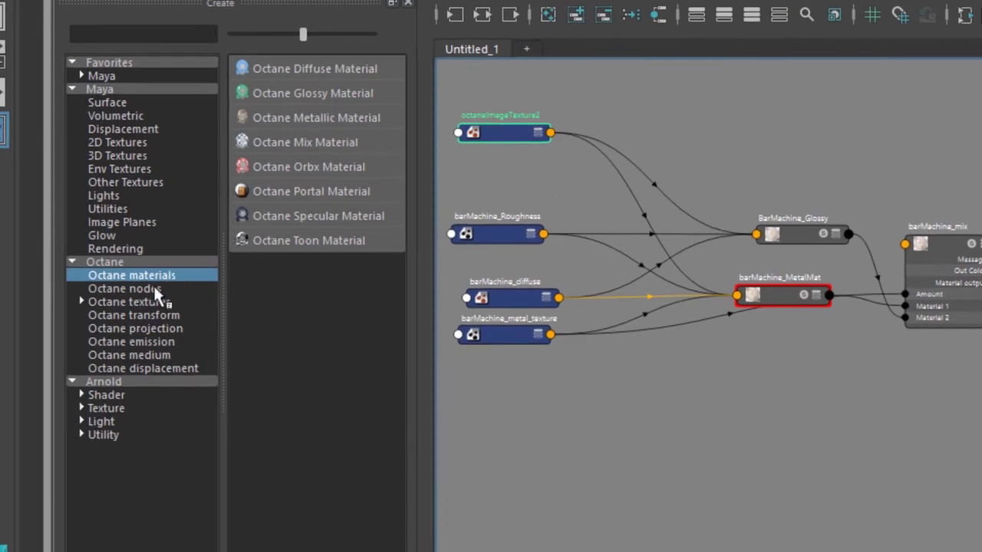
Step: Create a new Octane Mix Material and place it with its shading group below the barMachine_mix network
left_click(322, 143)
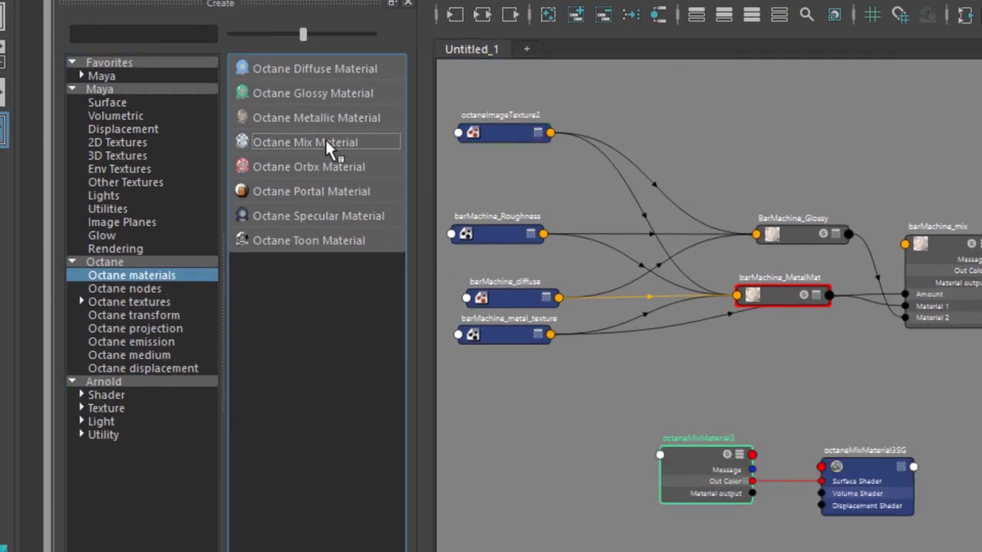
middle_click_drag(916, 467, 778, 396, "alt")
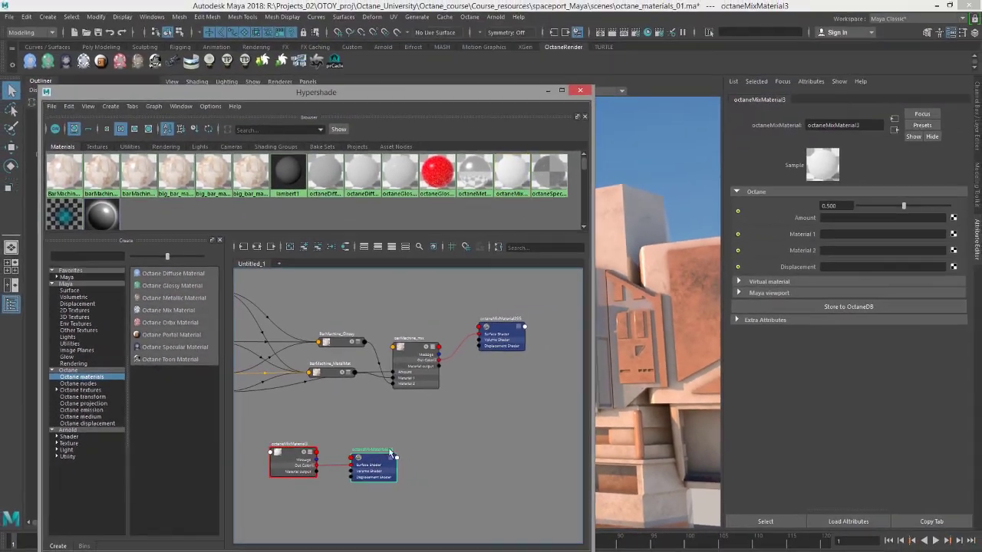
left_click_drag(556, 443, 775, 355)
left_click_drag(294, 458, 410, 424)
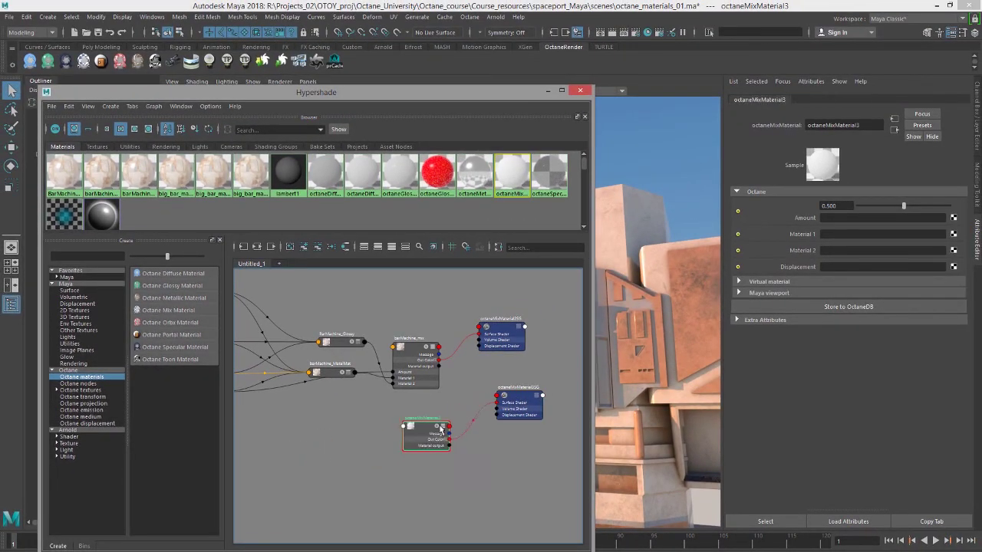
Step: Rename the new mix material as barMichine_dirtyMix
scroll(346, 405, "up", 3)
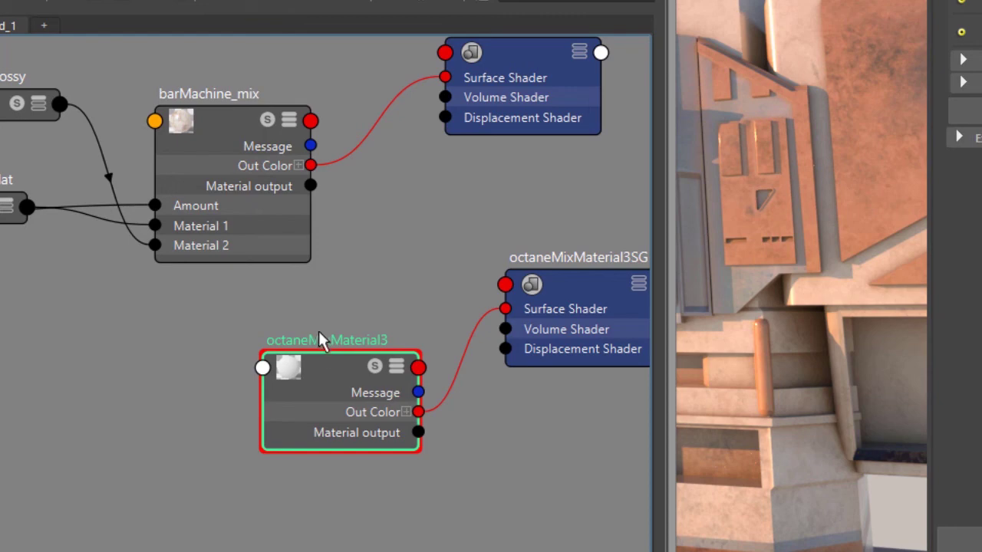
double_click(321, 338)
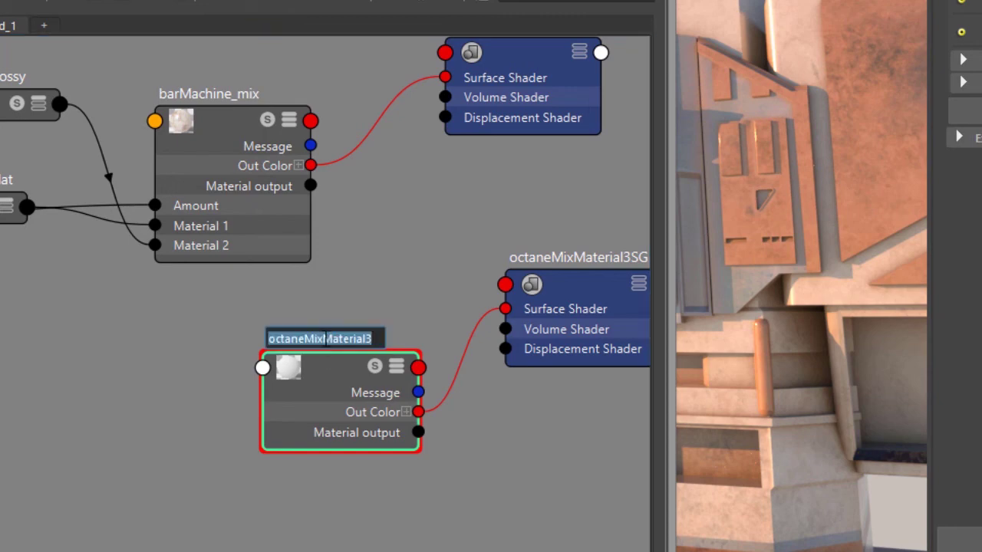
type("barMichine_dirtyMix")
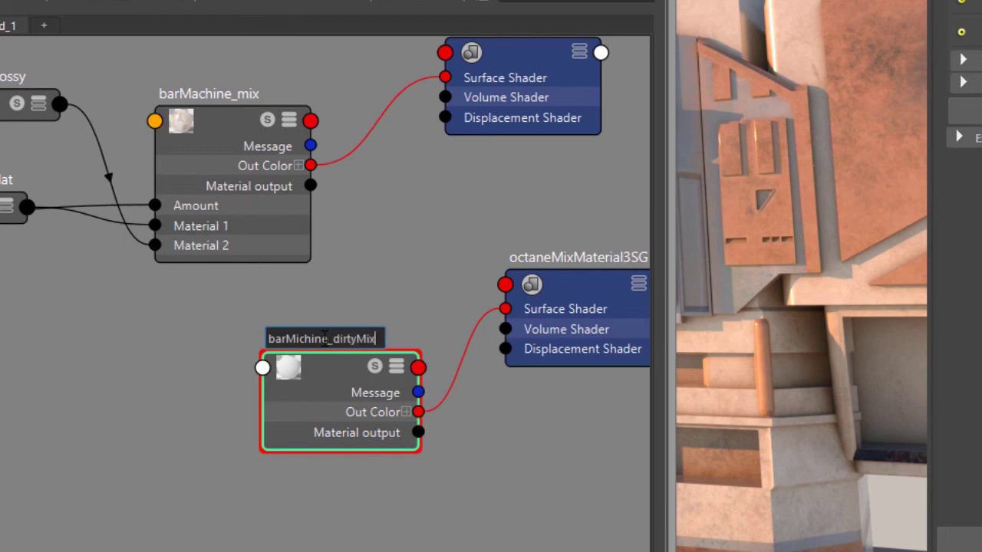
key("Return")
Step: Move barMachine_mix closer to barMichine_dirtyMix and connect it to that material's Material 1 input
middle_click_drag(271, 281, 334, 298, "alt")
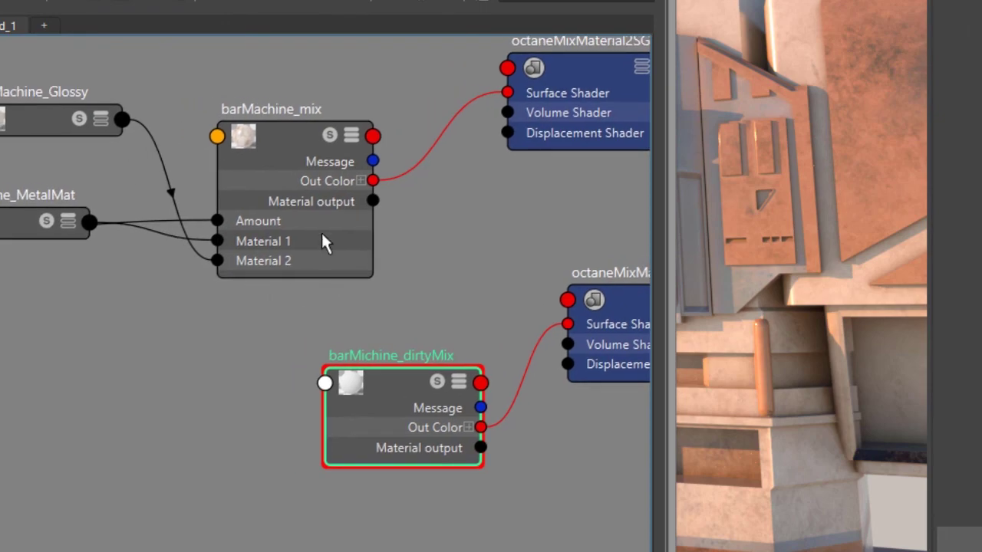
left_click_drag(235, 192, 182, 253)
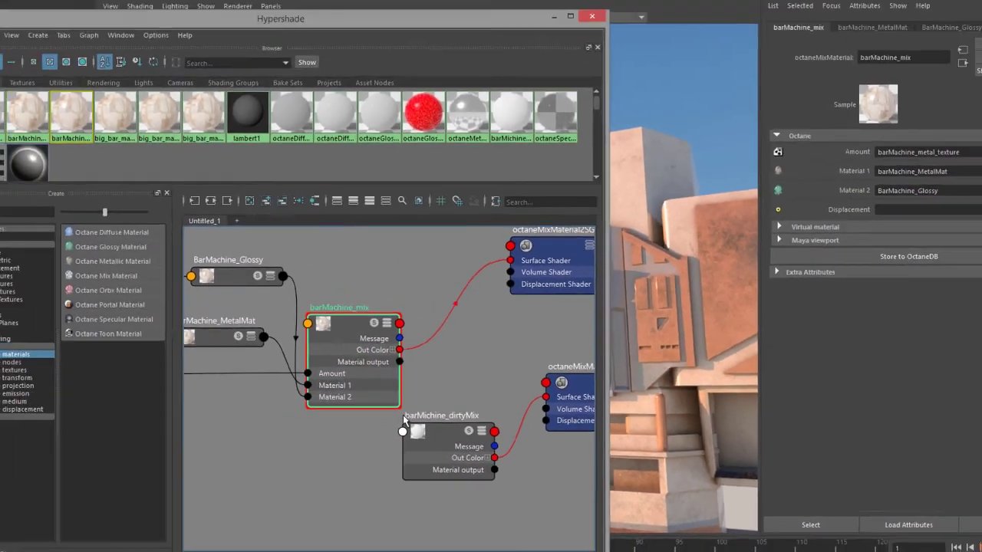
left_click(405, 420)
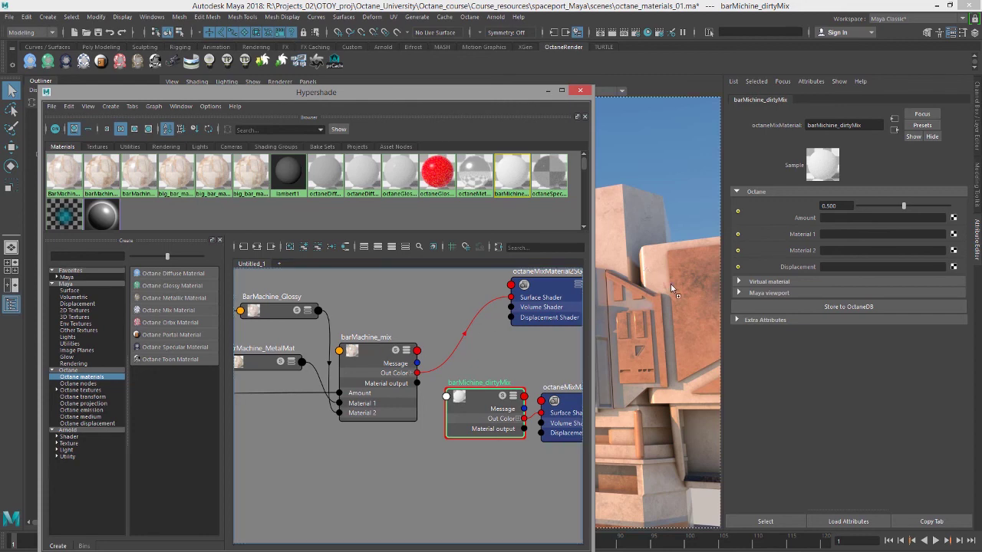
middle_click_drag(671, 289, 802, 236)
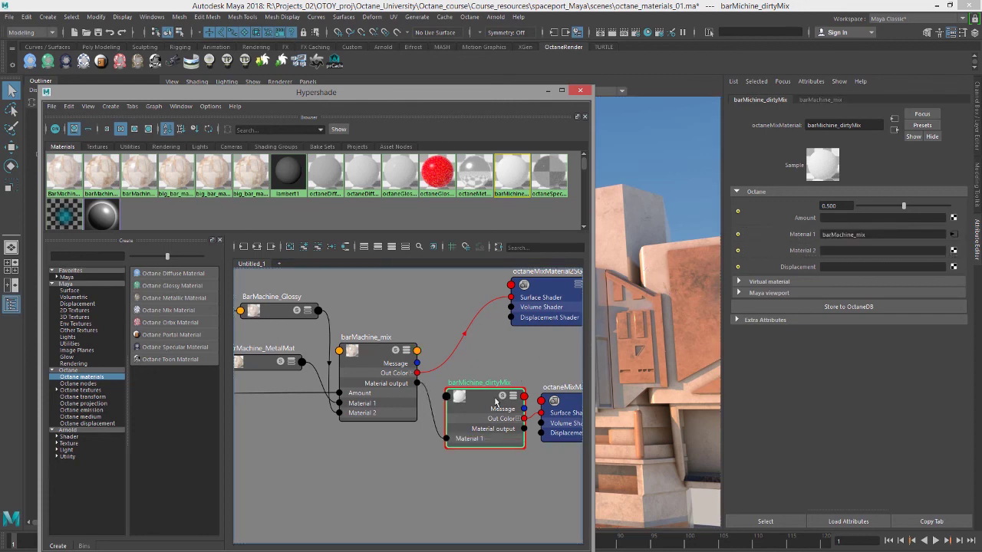
mouse_move(483, 401)
left_mouse_down()
mouse_move(494, 405)
mouse_move(482, 399)
left_mouse_up()
scroll(460, 369, "down", 2)
middle_click_drag(441, 362, 429, 322, "alt")
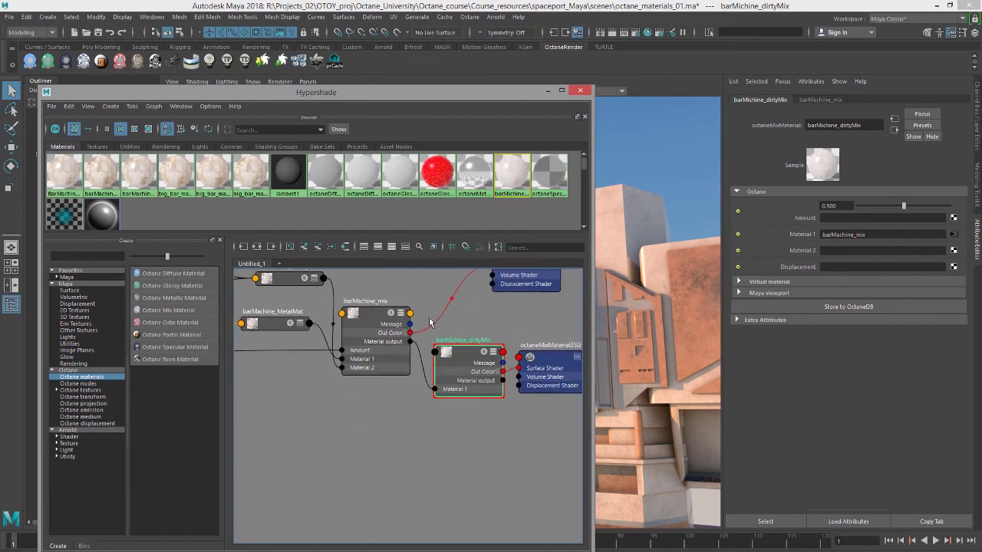
Step: Create a new Octane Diffuse Material and connect it to the Material 2 input of barMichine_dirtyMix
left_click(195, 276)
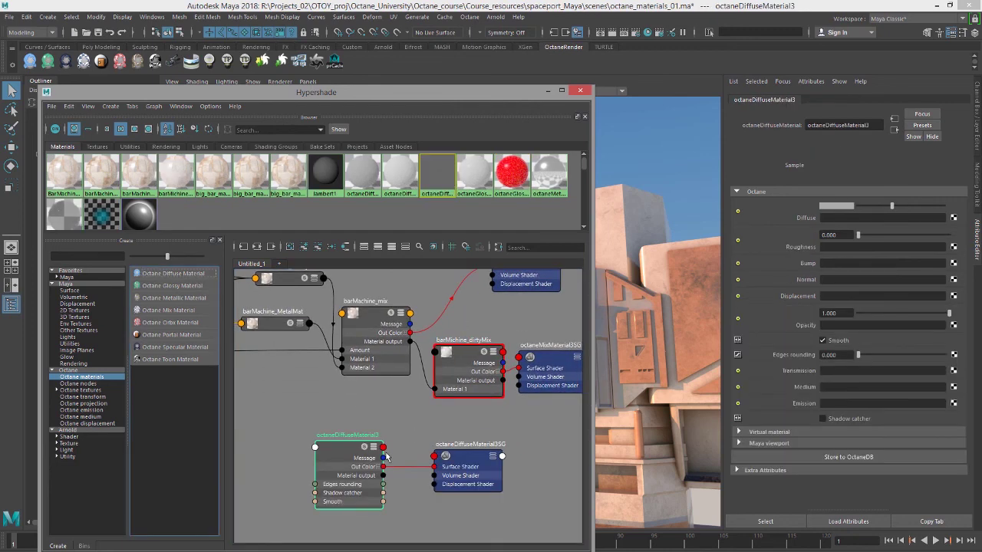
left_click(447, 377)
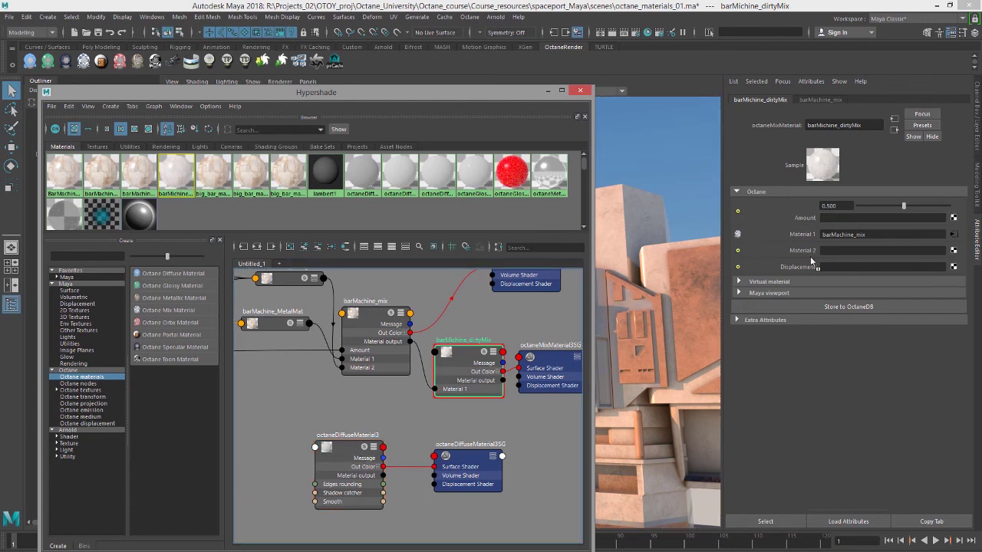
middle_click_drag(811, 260, 801, 252)
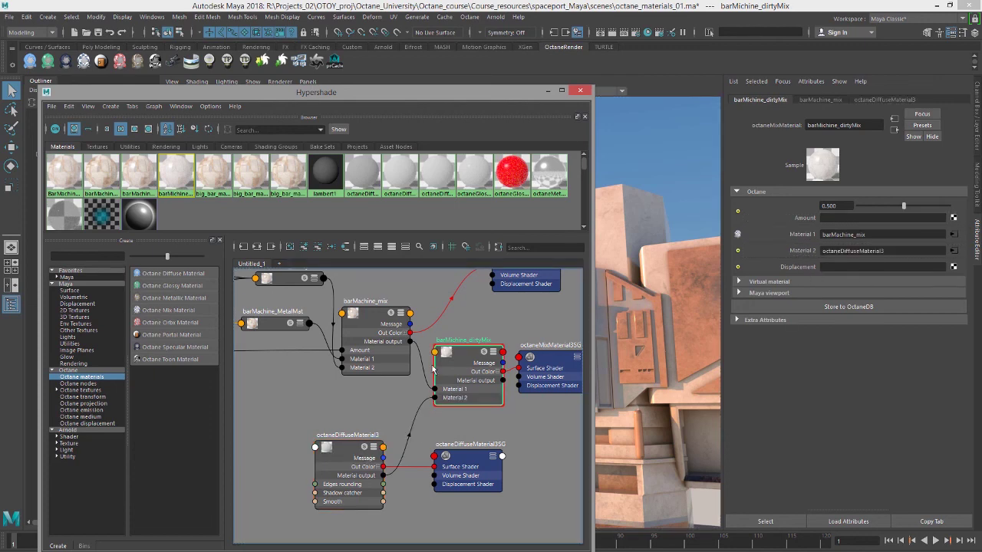
Step: Darken the new diffuse material's Diffuse color to near black and set its Roughness to about 0.795
left_click(347, 450)
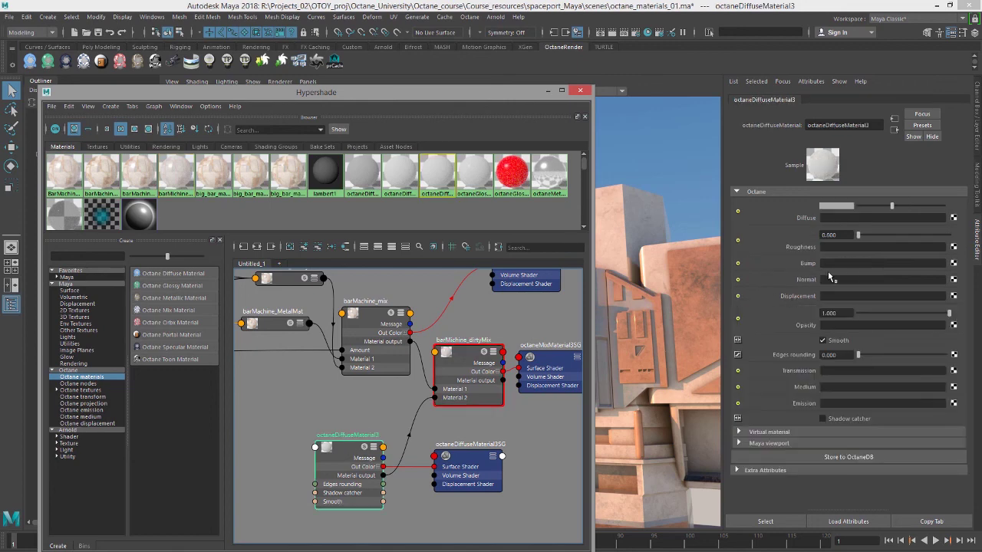
left_click_drag(883, 207, 848, 207)
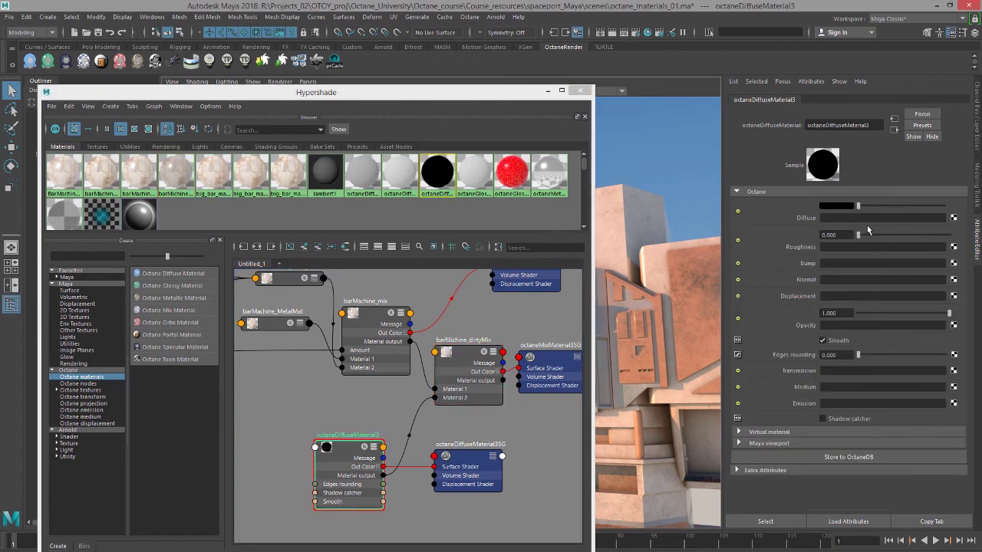
left_click_drag(862, 209, 867, 208)
left_click_drag(937, 233, 940, 233)
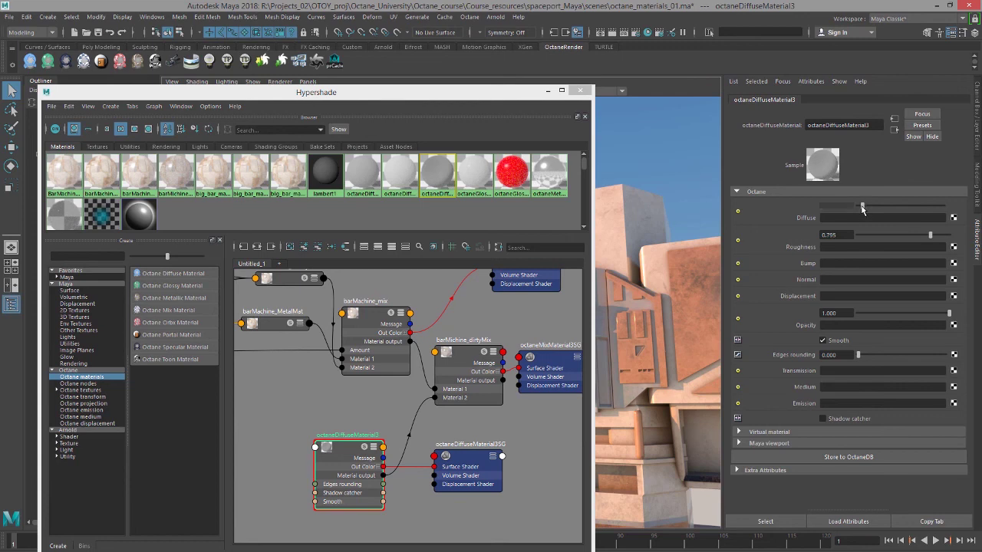
left_click_drag(860, 208, 858, 208)
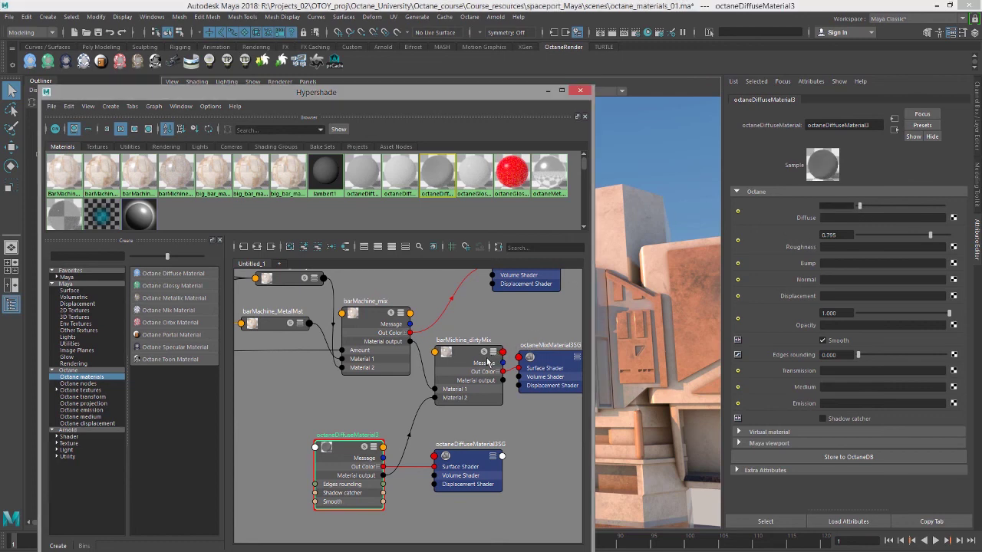
Step: Select all big_bar_machine meshes from bar_detailPanel to podDetail_002 and assign barMichine_dirtyMix to them
scroll(483, 300, "down", 3)
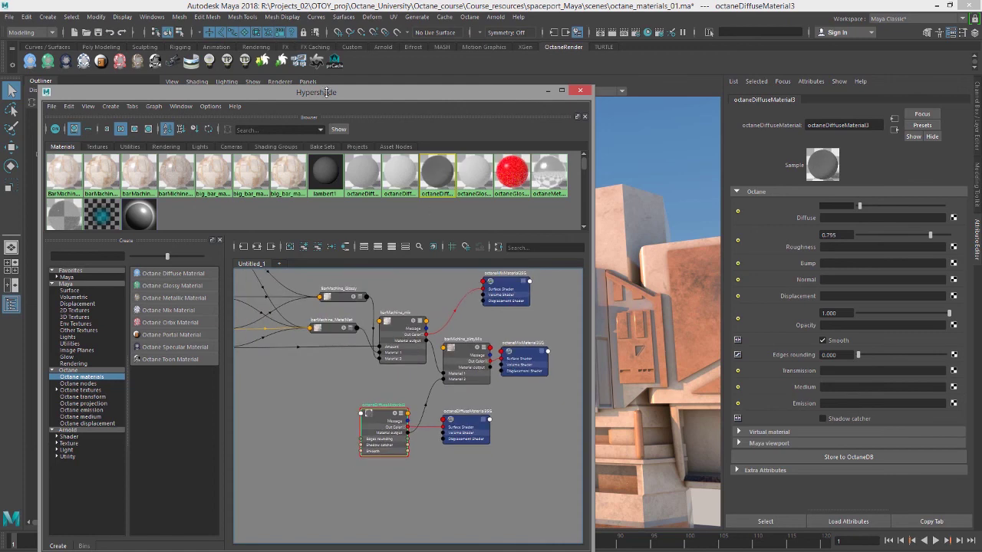
left_click_drag(358, 94, 531, 86)
left_click(80, 165)
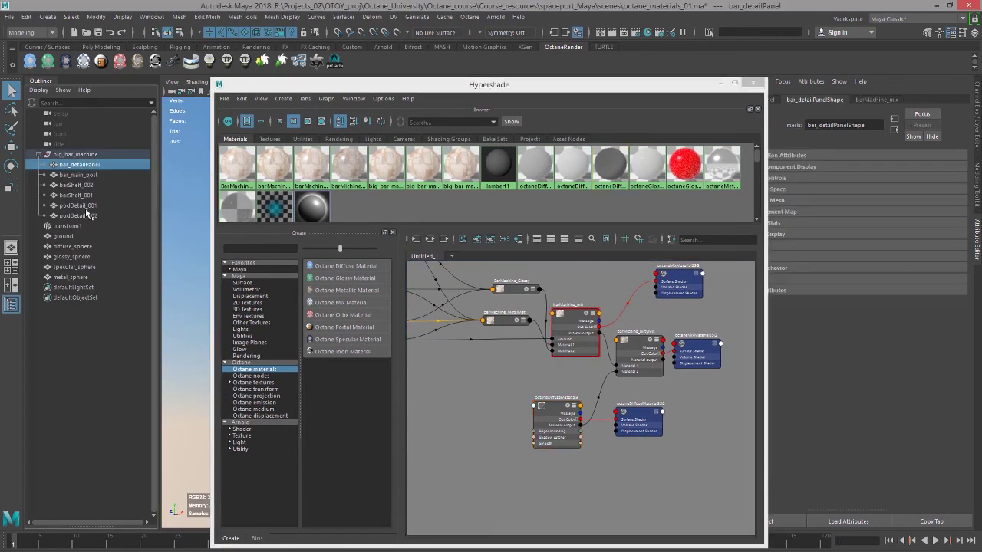
left_click(82, 216, "shift")
scroll(531, 364, "up", 5)
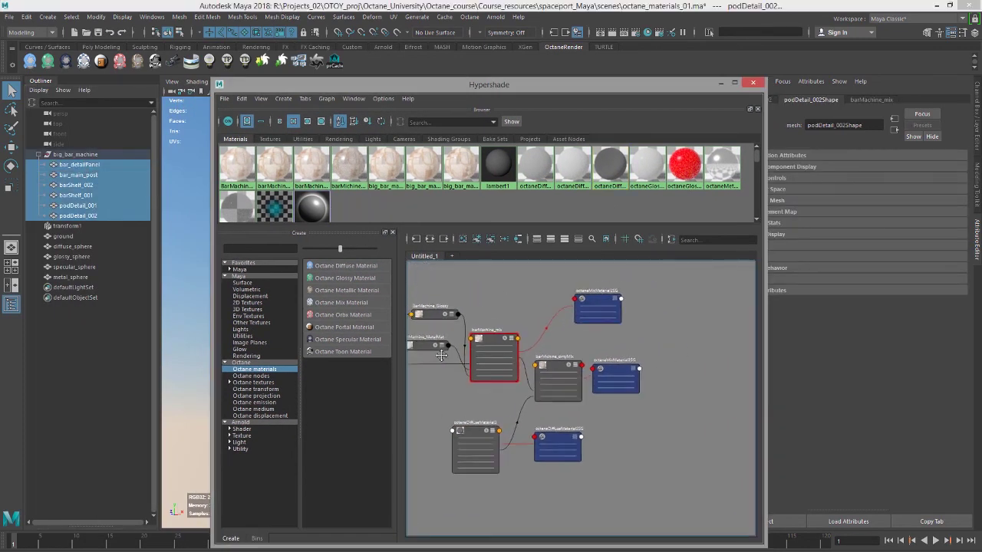
middle_click_drag(530, 363, 526, 363, "alt")
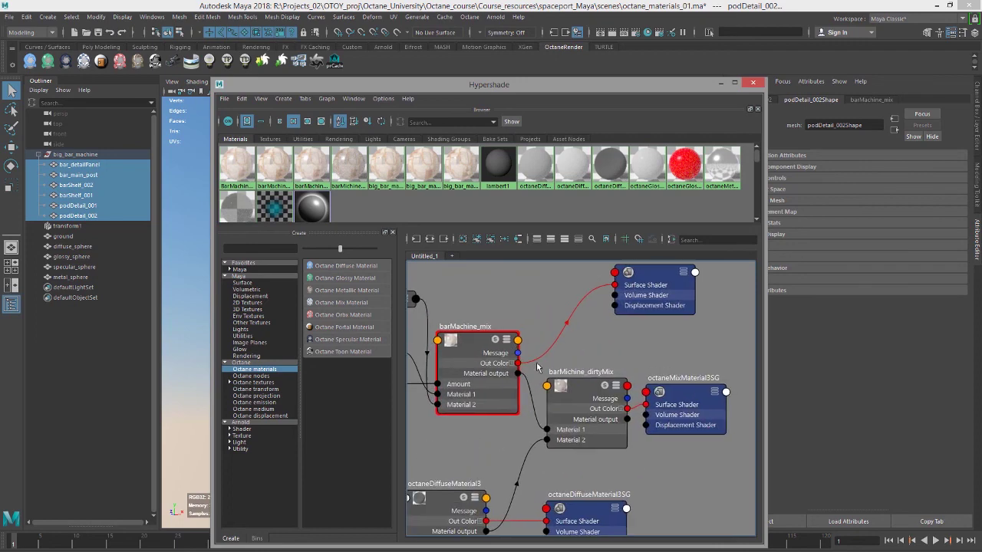
right_click(578, 385)
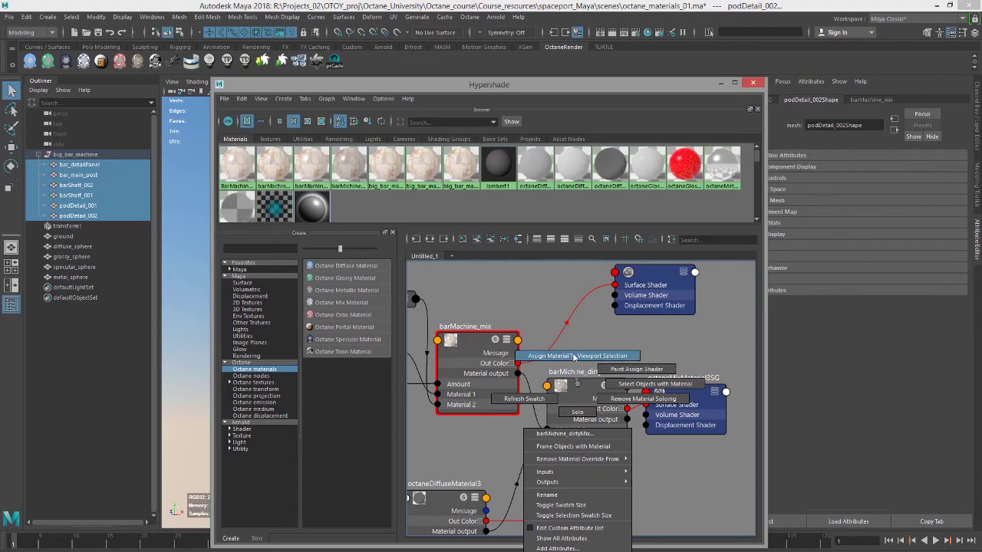
left_click(574, 357)
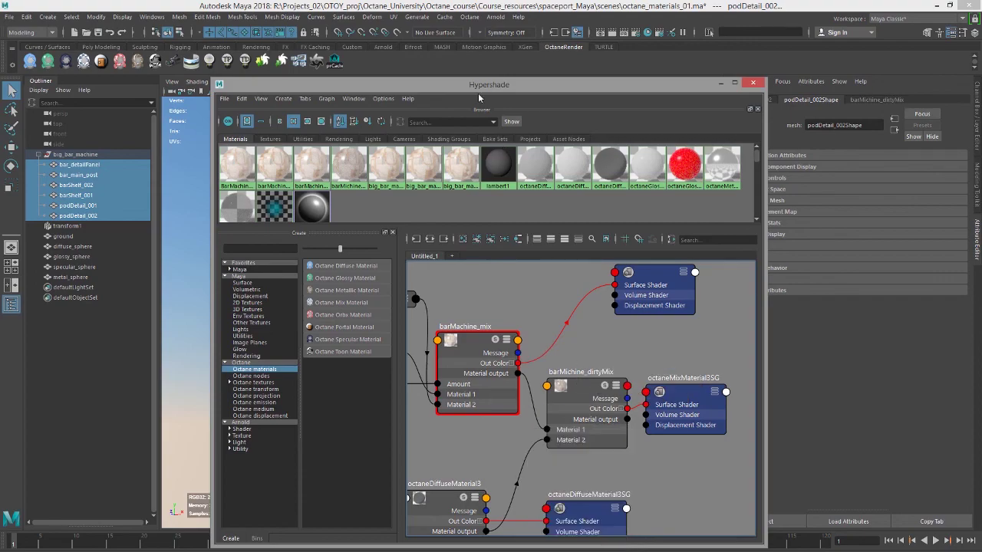
Step: Try the barMichine_dirtyMix Amount at 0.000 and at 1.000, comparing the effect on the bar machine in the rendered viewport
left_click_drag(478, 88, 491, 384)
left_click_drag(551, 247, 619, 178, "alt")
left_click(650, 152)
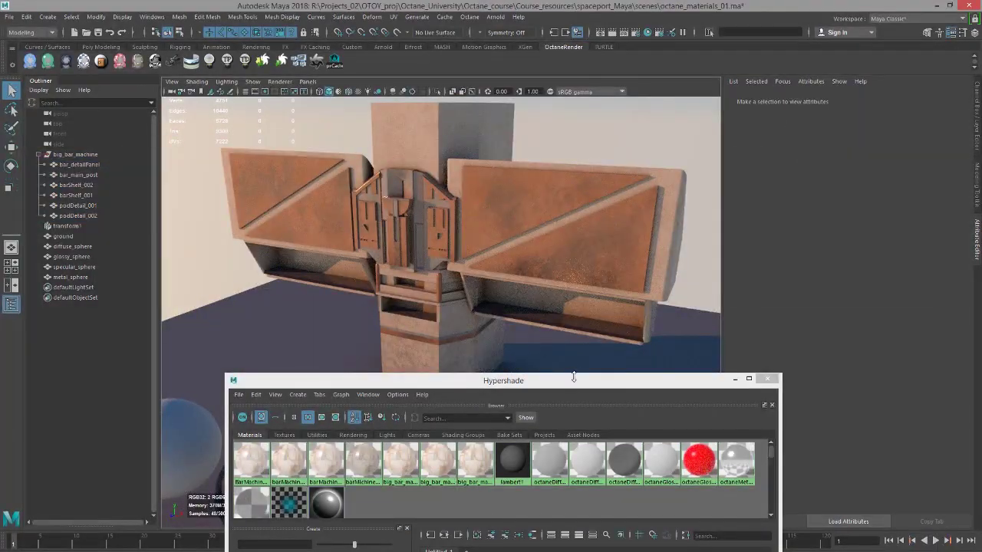
left_click_drag(574, 381, 115, 106)
left_click(466, 505)
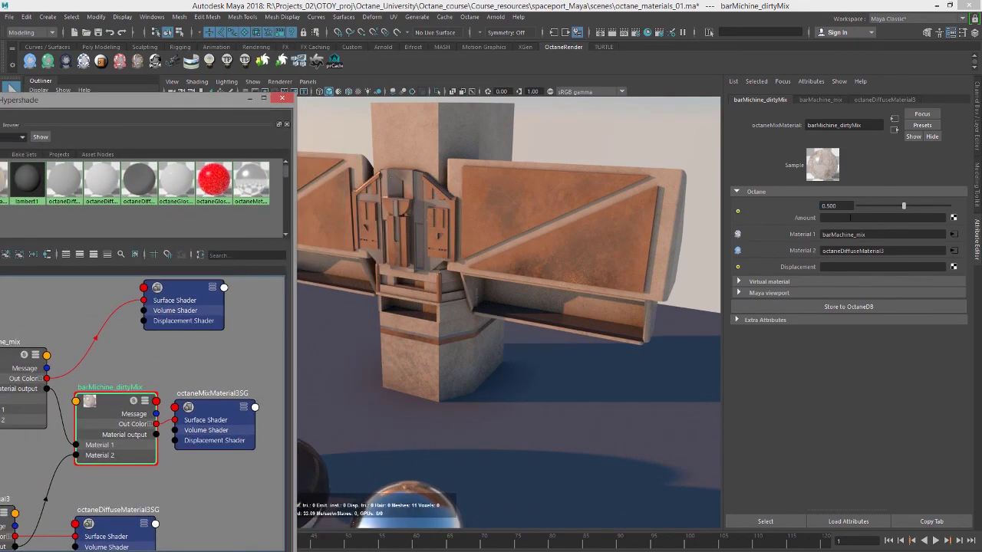
left_click_drag(874, 208, 848, 212)
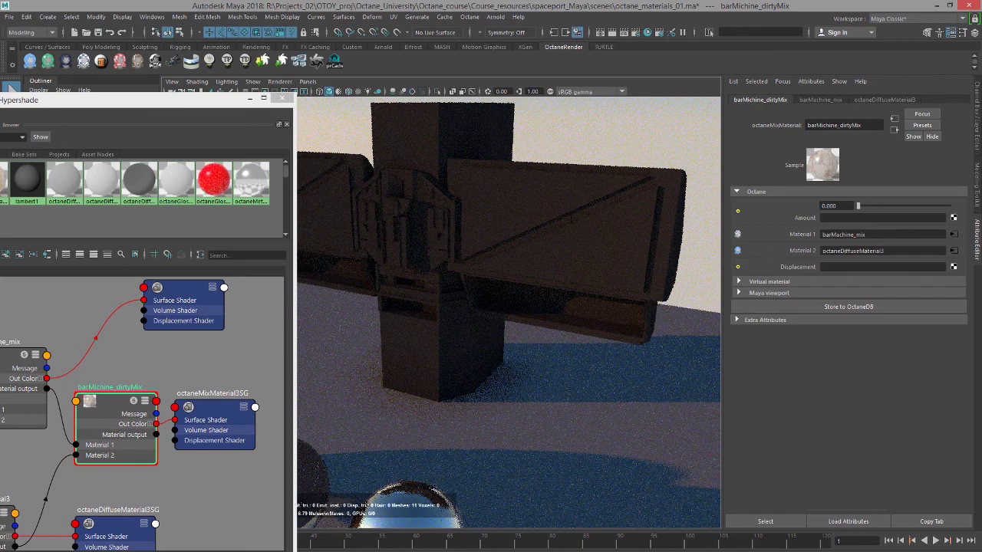
left_click_drag(563, 219, 629, 267, "alt")
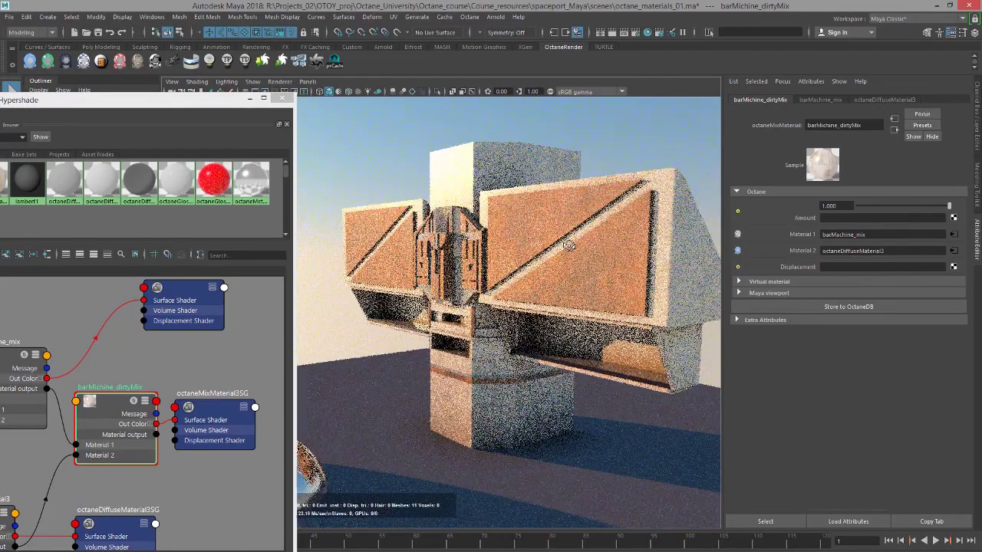
mouse_move(582, 249)
left_mouse_down("alt")
mouse_move(584, 238)
mouse_move(595, 244)
left_mouse_up("alt")
right_click_drag(595, 244, 645, 266, "alt")
left_click_drag(645, 265, 580, 253, "alt")
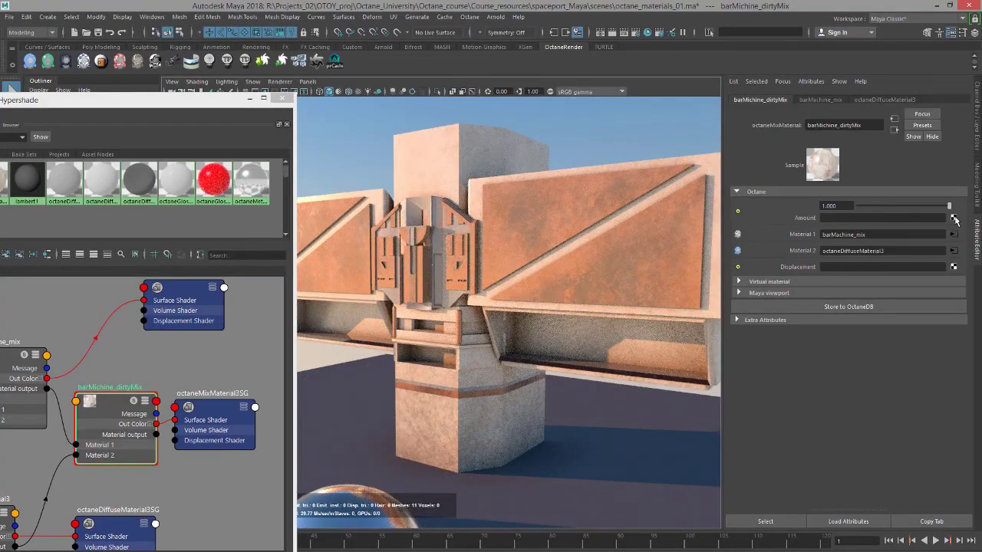
Step: Create an Octane Dirt Texture as the map for the Amount of barMichine_dirtyMix
left_click(953, 219)
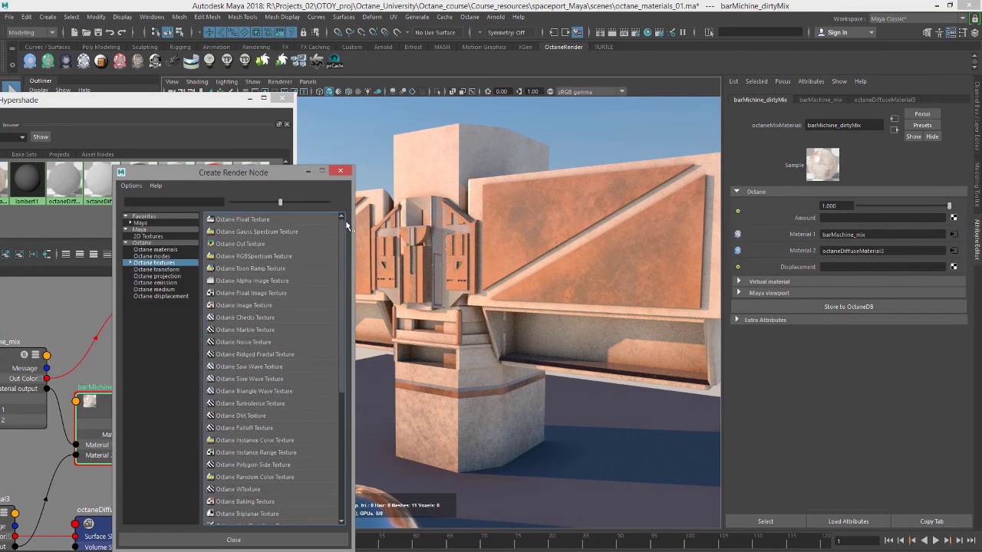
left_click_drag(278, 171, 378, 144)
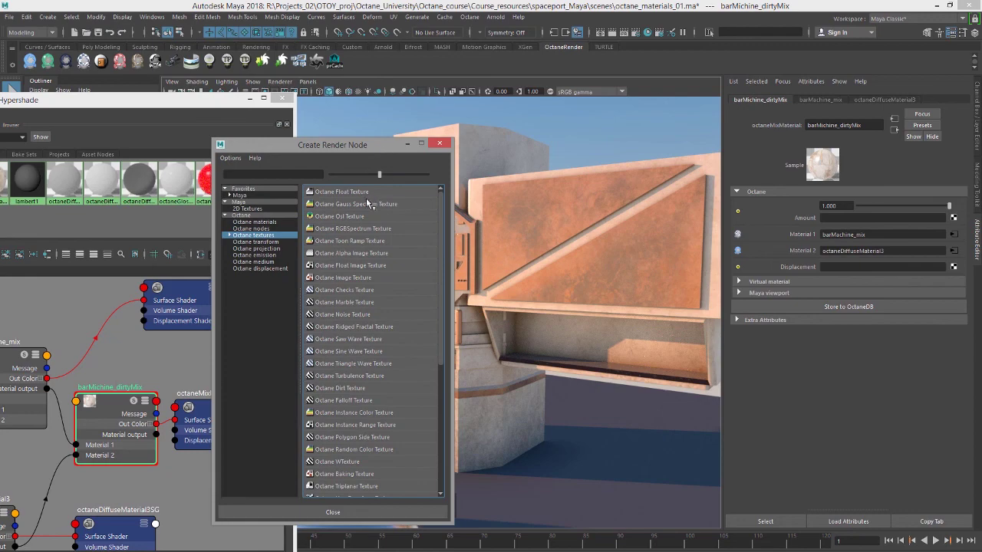
left_click(368, 388)
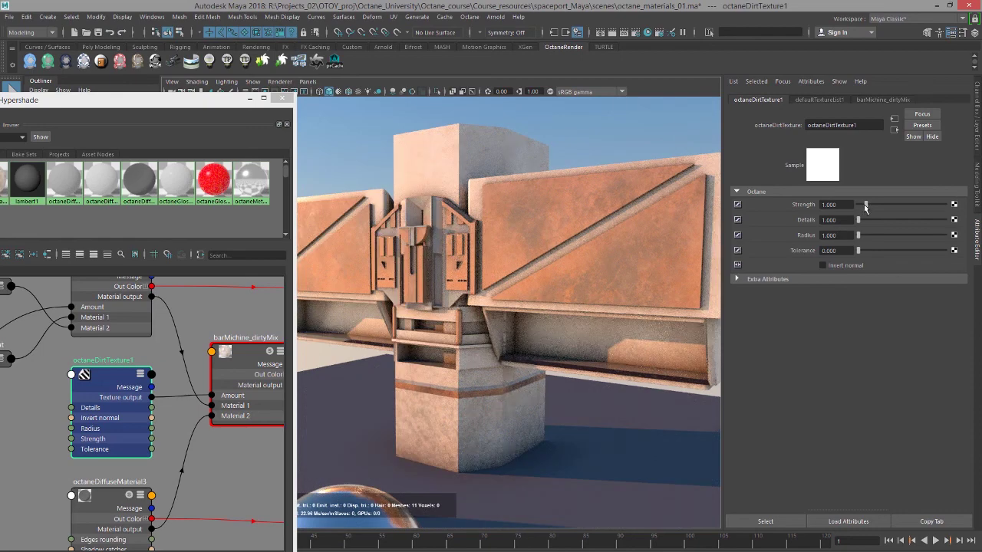
Step: Set the dirt texture's Strength to about 1.573 and Details to about 16.321, and check the bar machine from another angle
left_click_drag(864, 204, 872, 221)
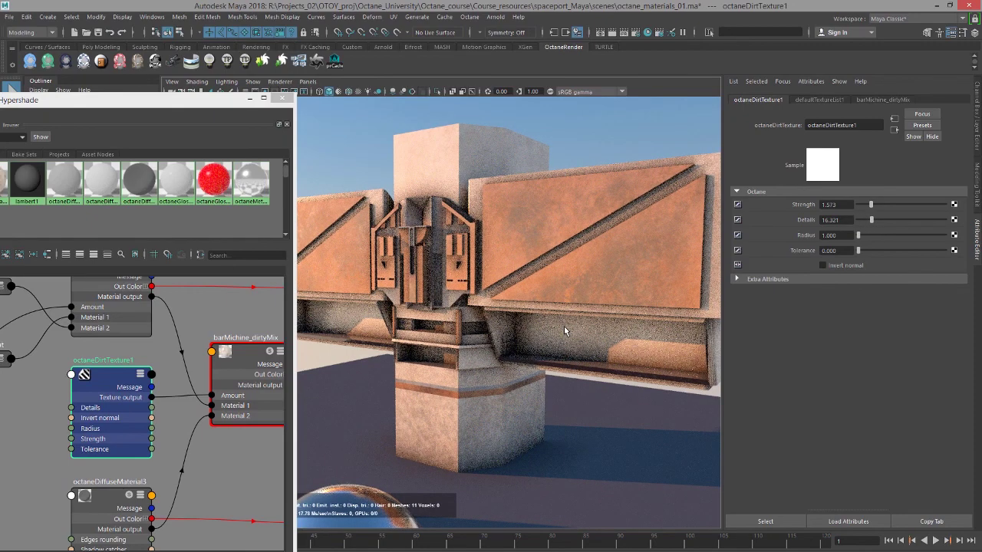
left_click_drag(565, 332, 598, 295, "alt")
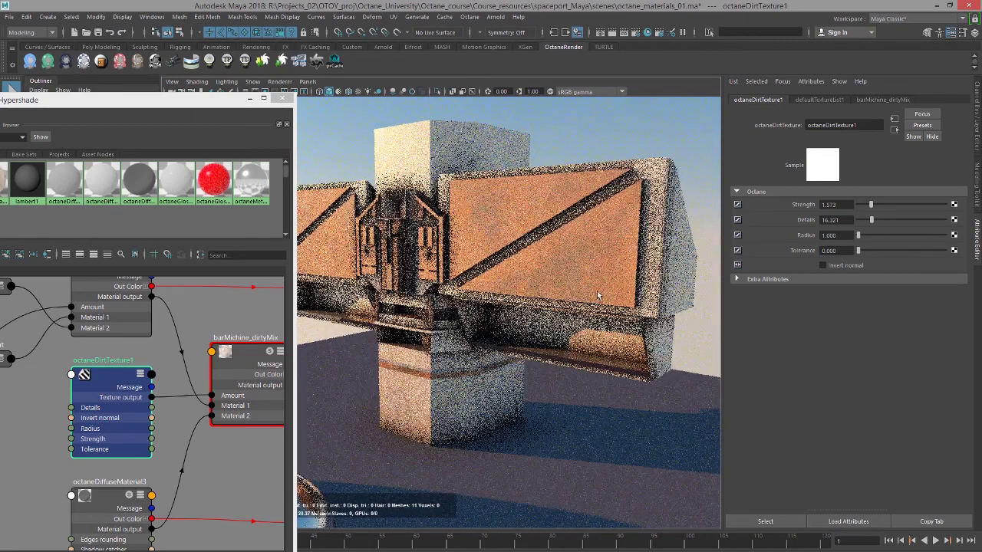
Step: Tidy the node graph by shifting barMichine_dirtyMix toward its shading group and stacking the dirt texture and dark diffuse material closely below barMachine_mix
scroll(250, 324, "down", 3)
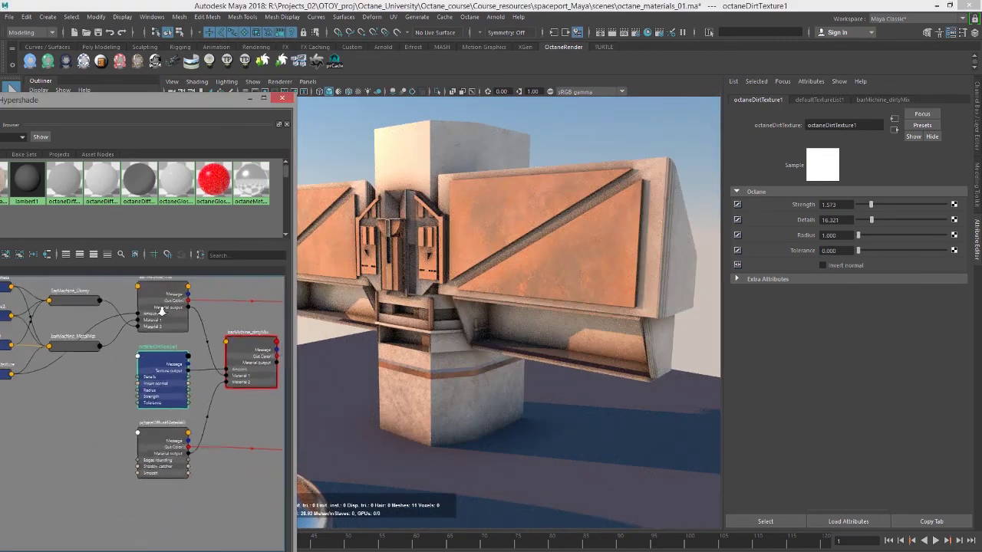
left_click_drag(147, 107, 472, 66)
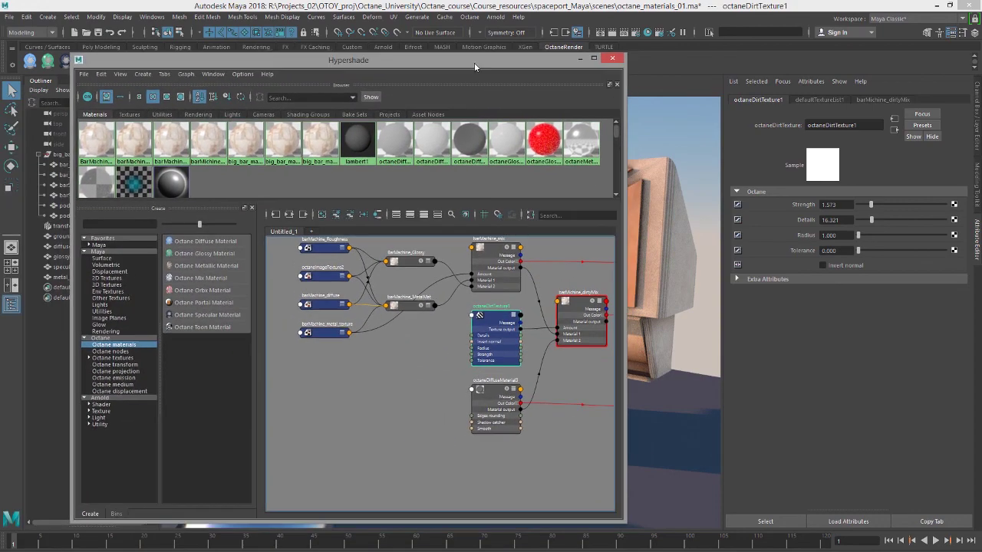
key("3")
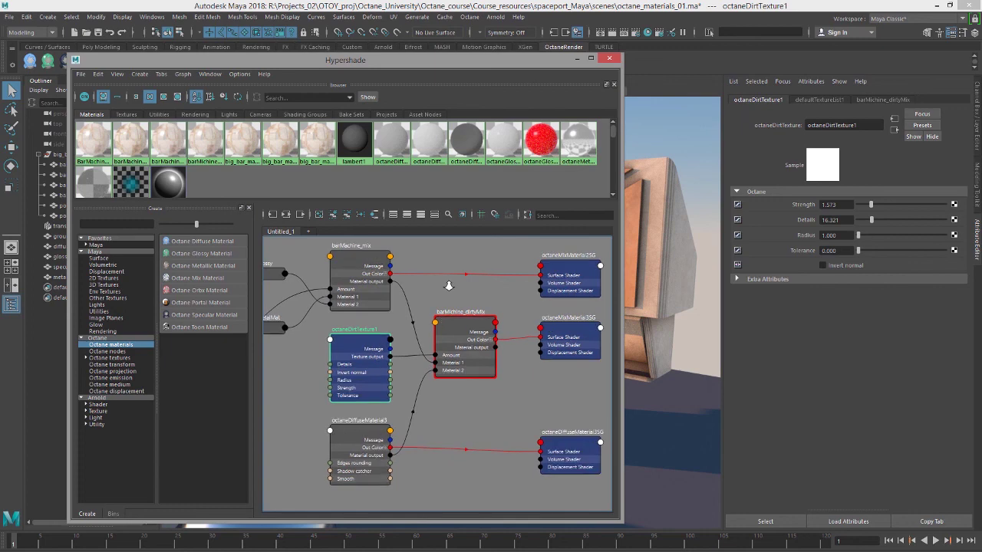
left_click_drag(462, 328, 475, 340)
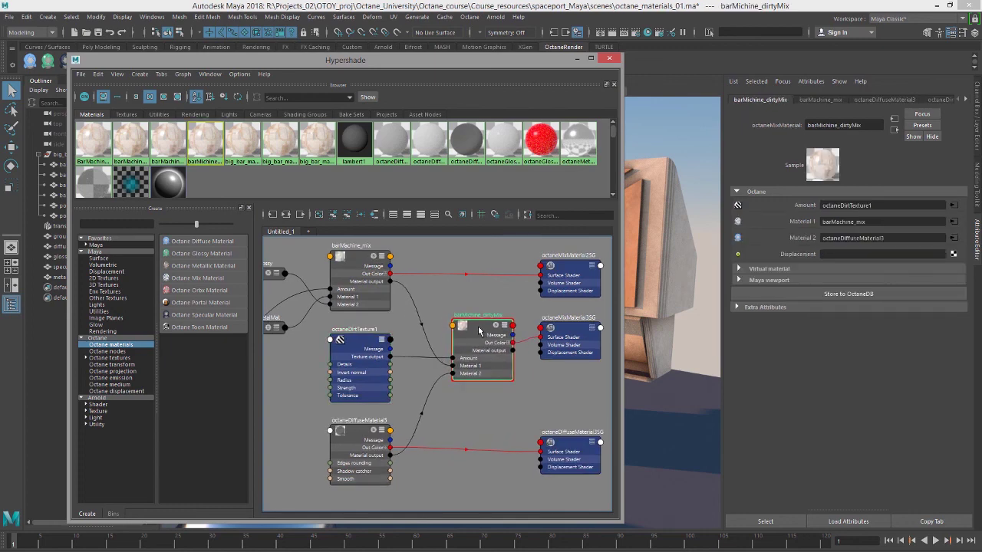
left_click_drag(356, 341, 354, 331)
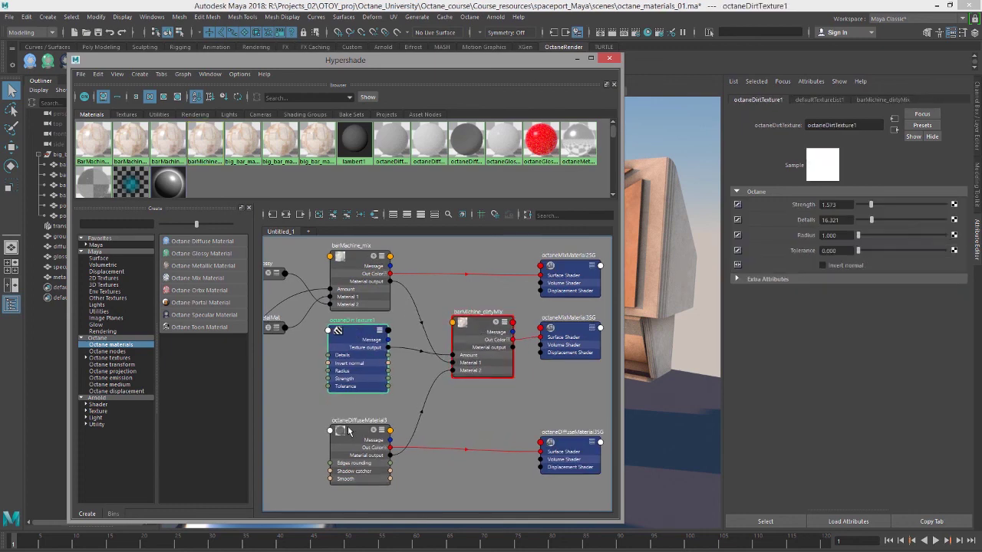
left_click_drag(349, 431, 349, 408)
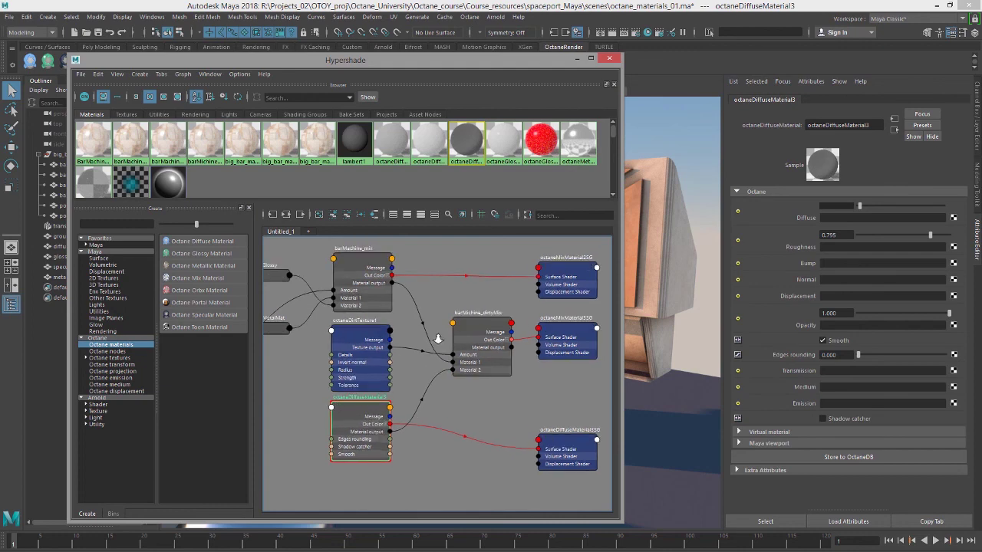
right_click_drag(438, 339, 408, 329, "alt")
middle_click_drag(408, 328, 463, 336, "alt")
scroll(440, 330, "down", 5)
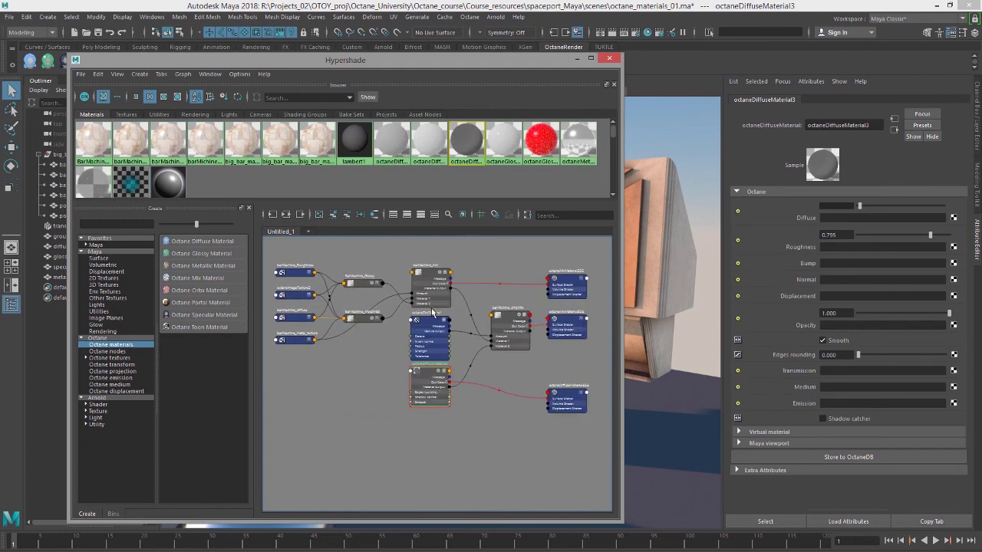